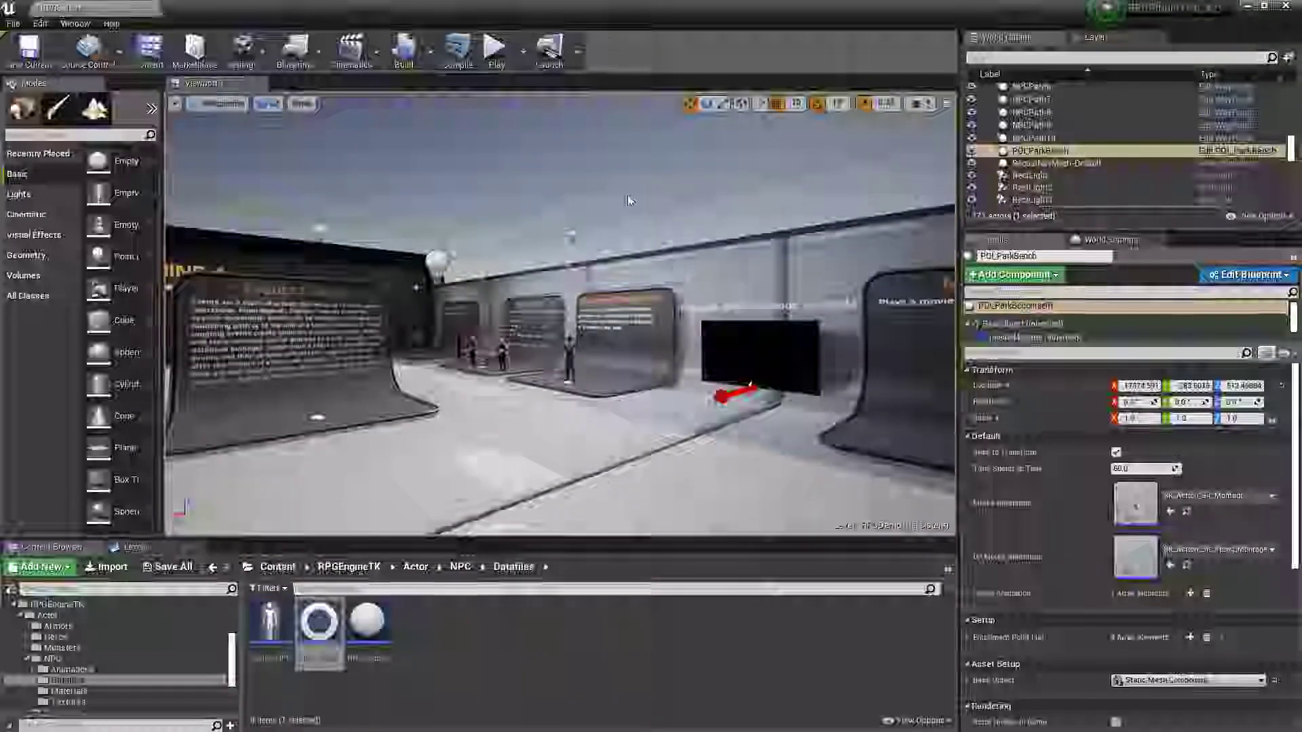
- Clear the actor selection and examine the event demo stations, including party members, items and teleporting
key("Escape")
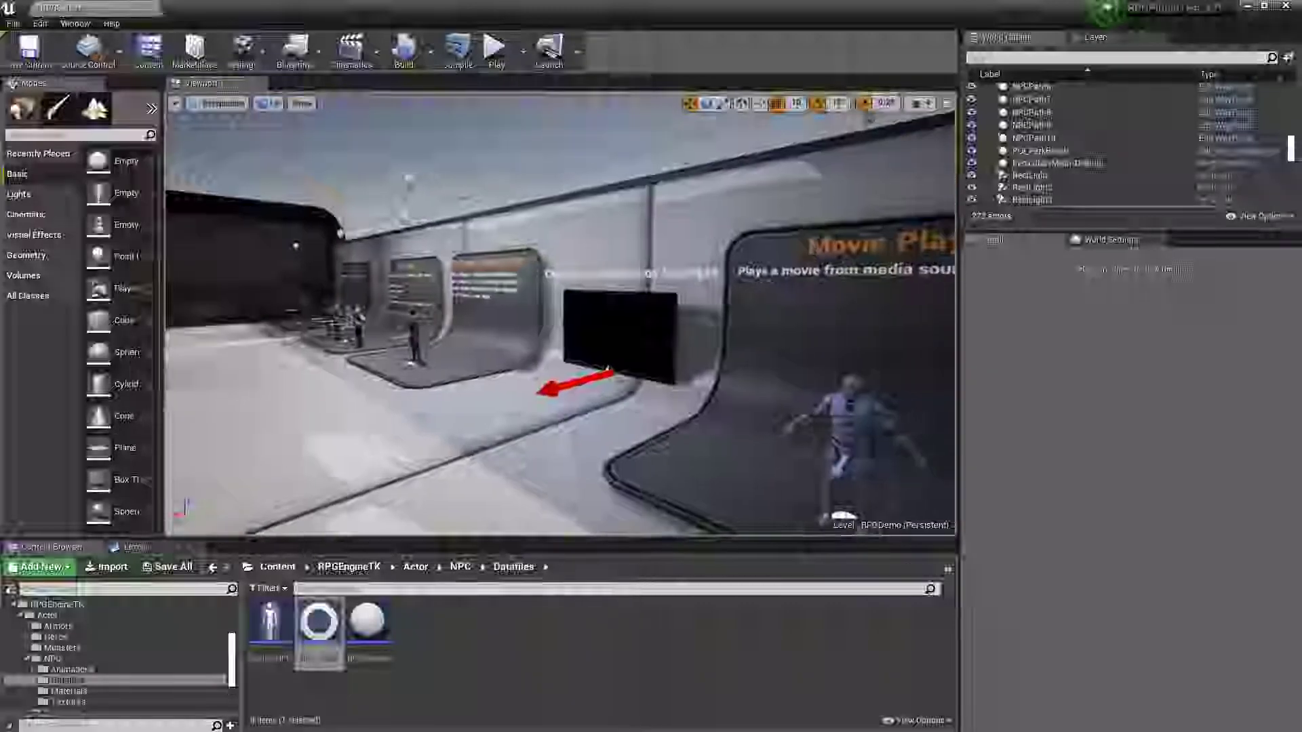
mouse_move(756, 329)
right_mouse_down()
mouse_move(756, 359)
mouse_move(752, 325)
mouse_move(717, 318)
mouse_move(756, 328)
right_mouse_up()
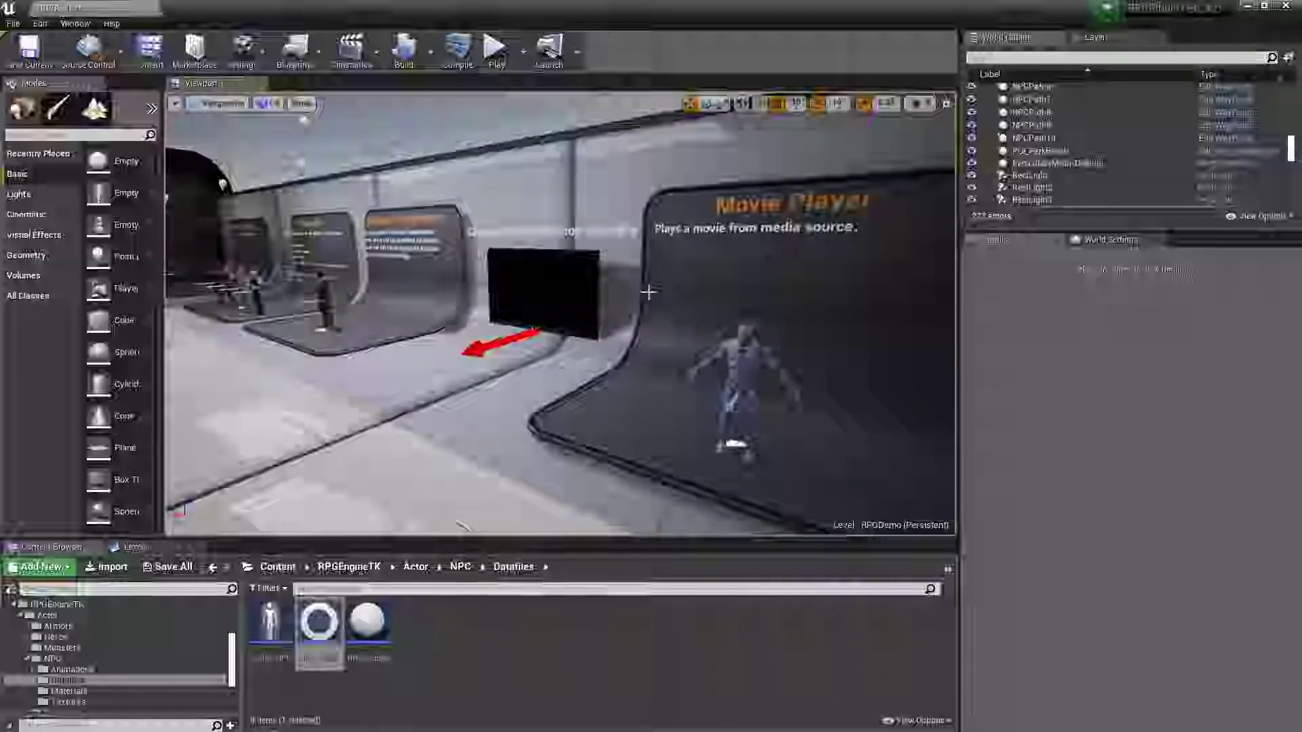
right_click_drag(712, 205, 434, 227)
key("w")
right_click_drag(885, 450, 766, 462)
key("d")
key("w")
key("s")
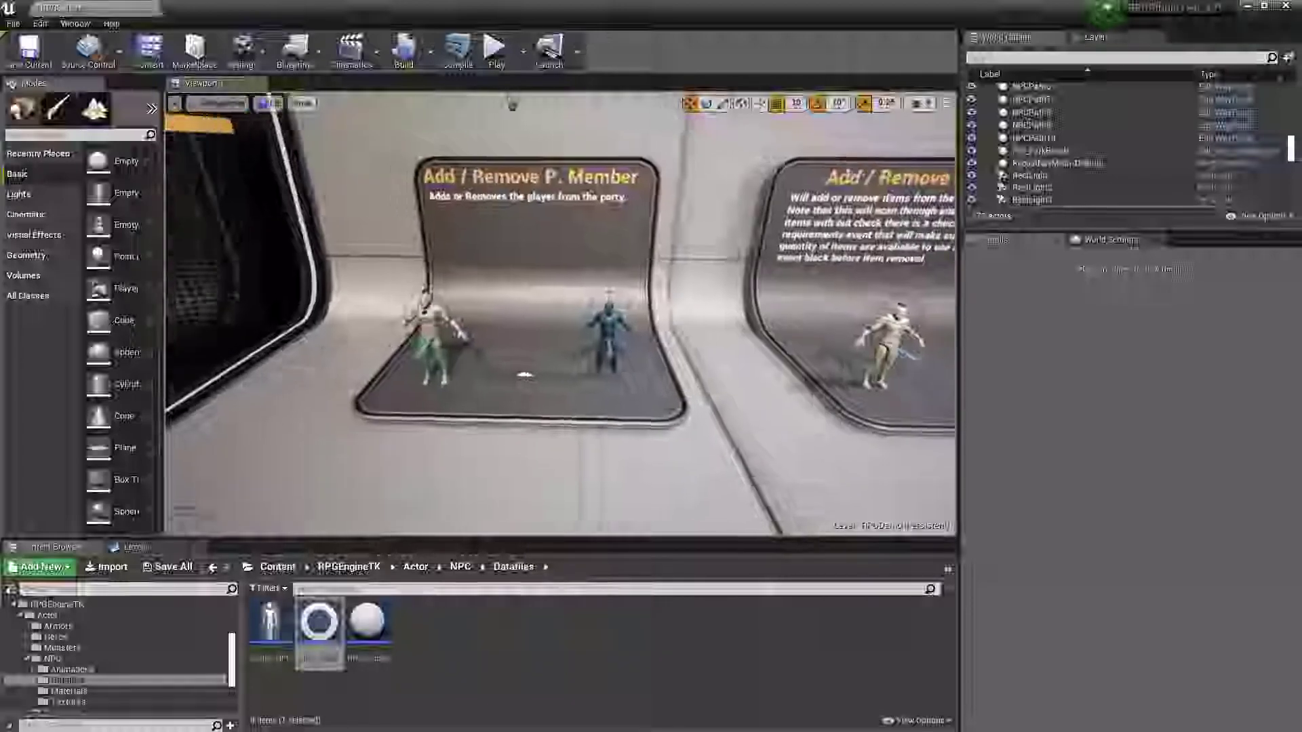
key("s")
right_click_drag(766, 463, 841, 464)
key("d")
key("w")
key("d")
key("s")
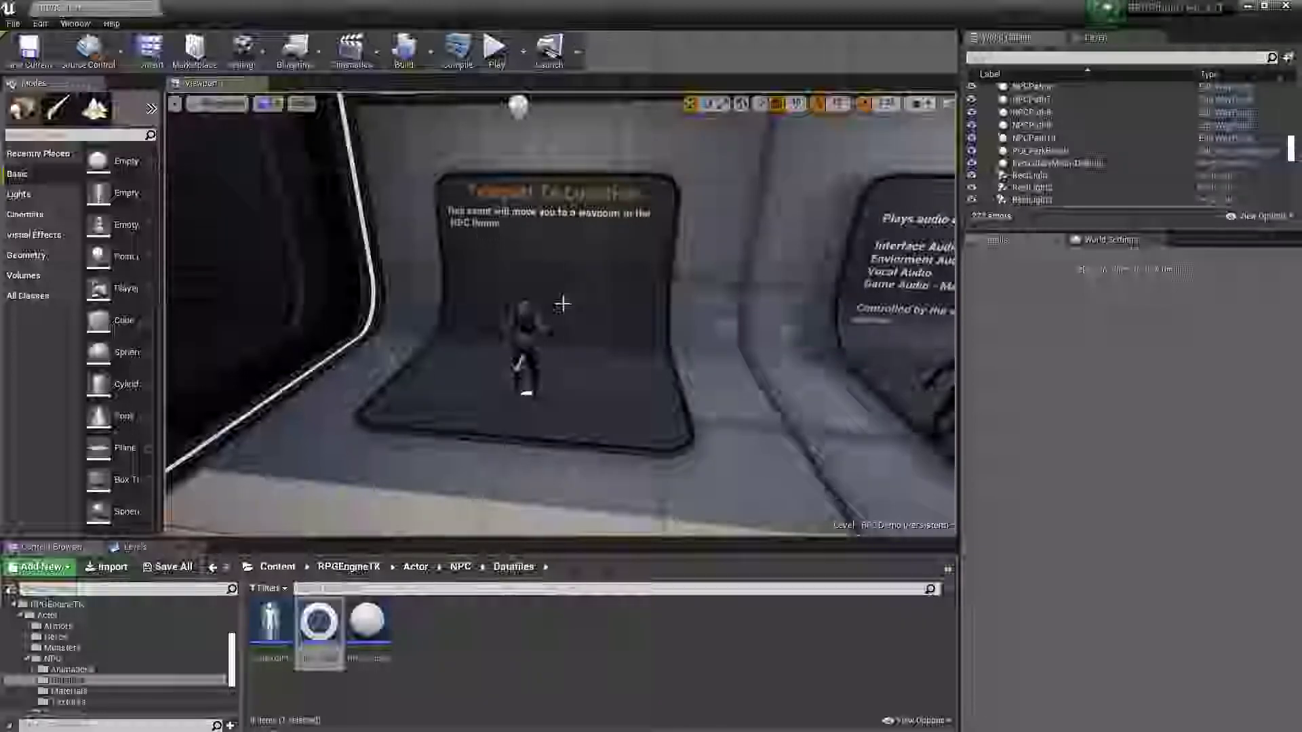
- Select the NPC at the Movie Player station and examine its event data properties
key("d")
right_click_drag(840, 463, 841, 464)
key("d")
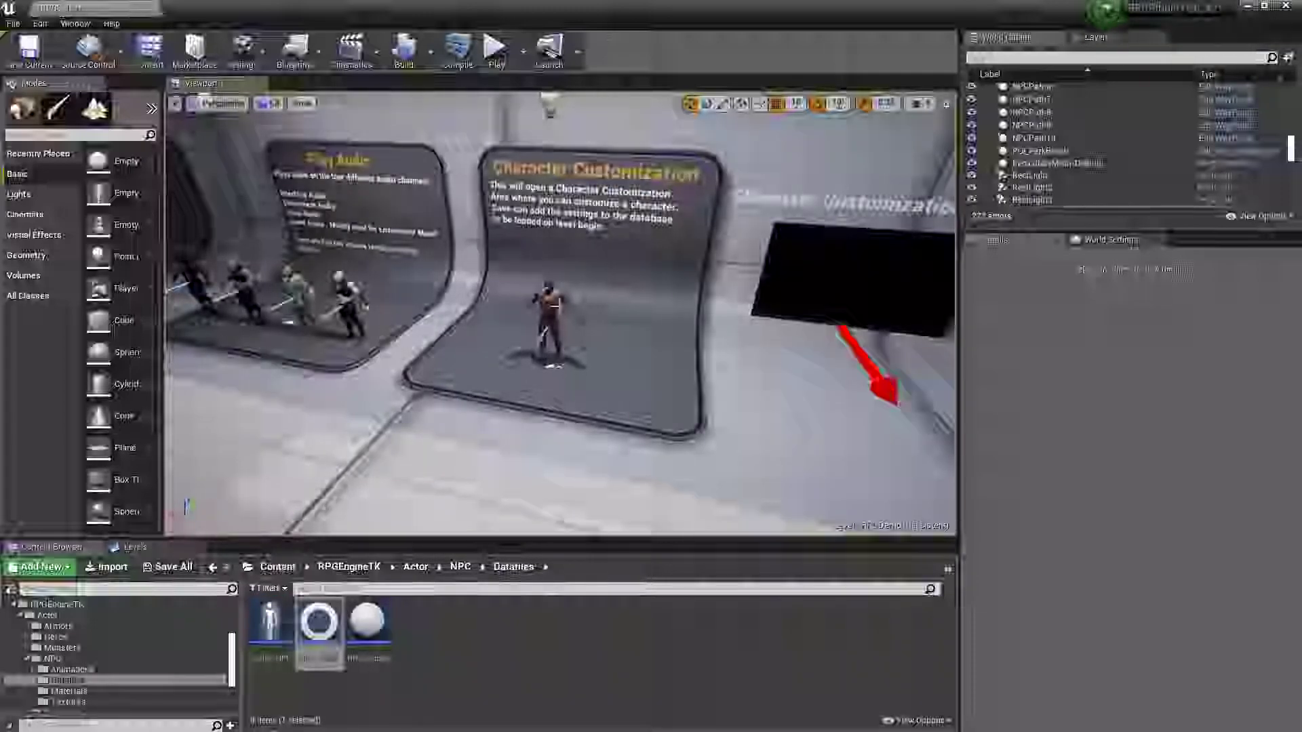
key("w")
right_click_drag(541, 322, 698, 259)
key("w")
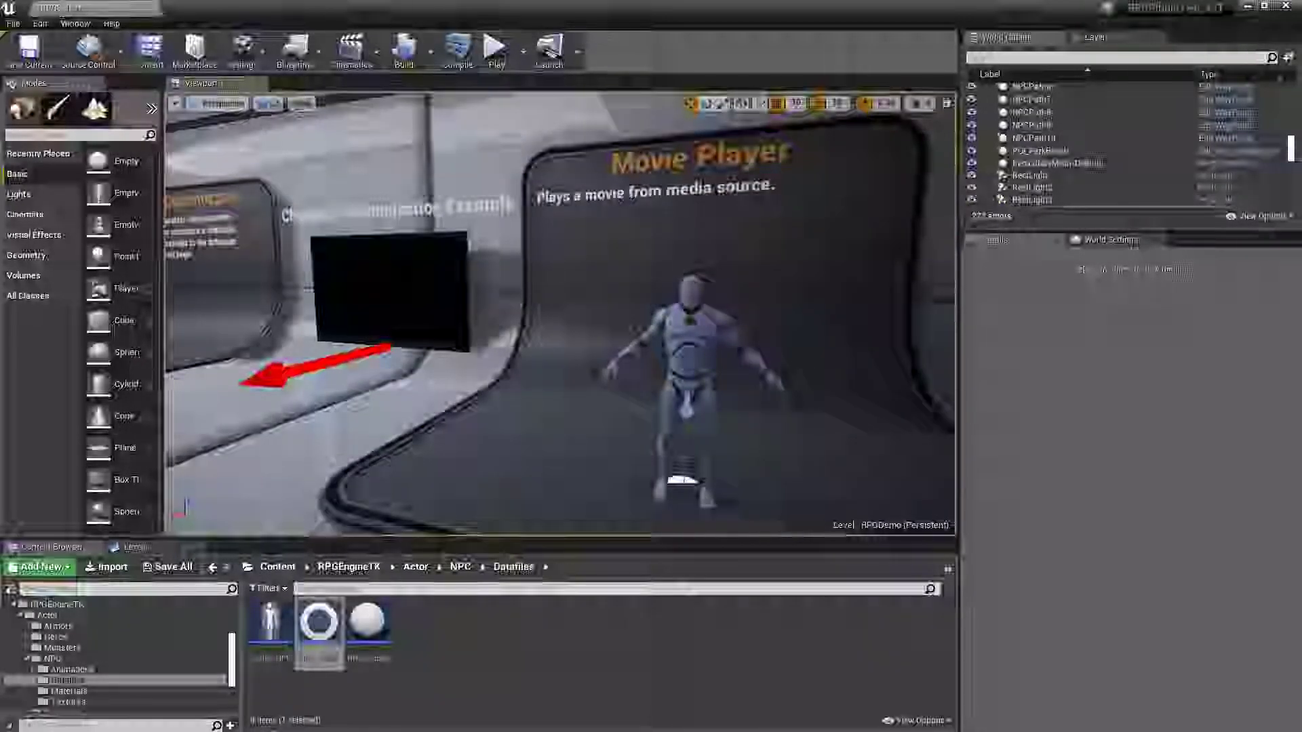
left_click(688, 332)
scroll(1026, 522, "down", 3)
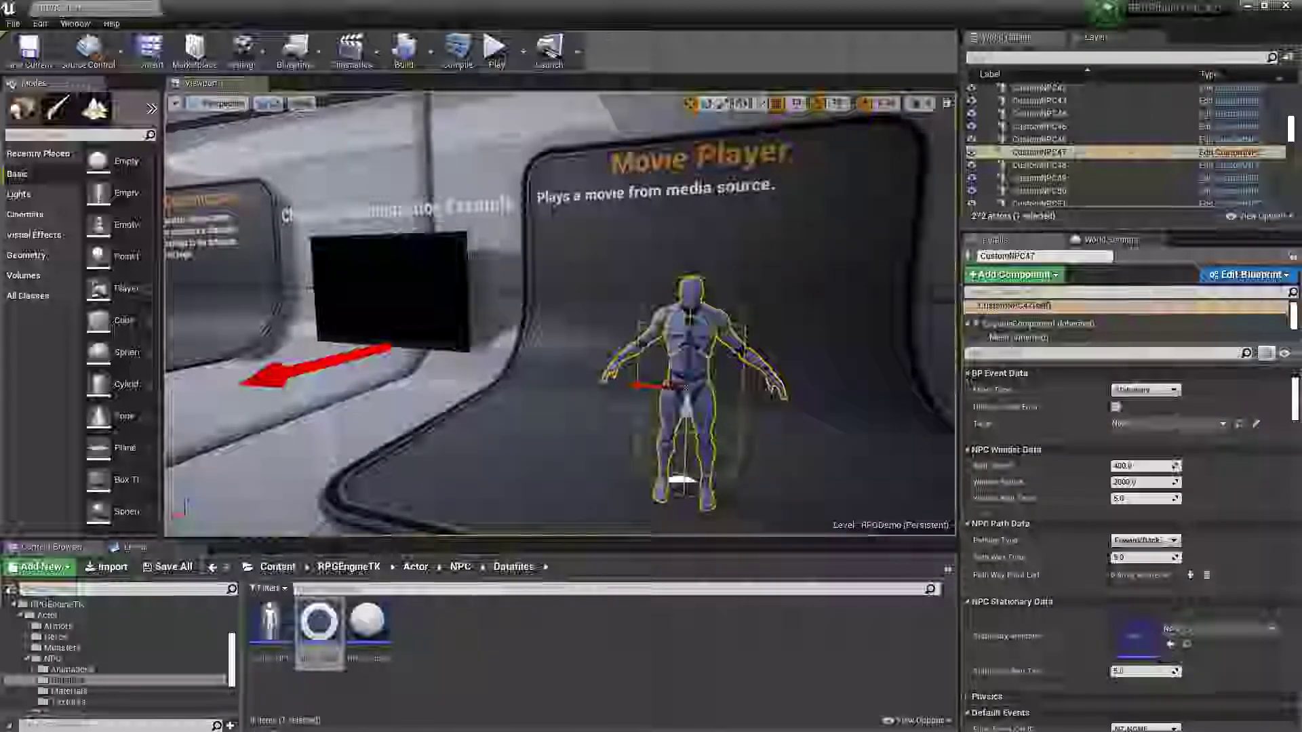
- Switch to the RPG Engine Tool-Kit database manager and browse for a database in RPGPluginTest_421/Content/RPG_SYSTEM/datastore
left_click_drag(0, 64, 921, 109)
left_click(344, 128)
left_click(364, 158)
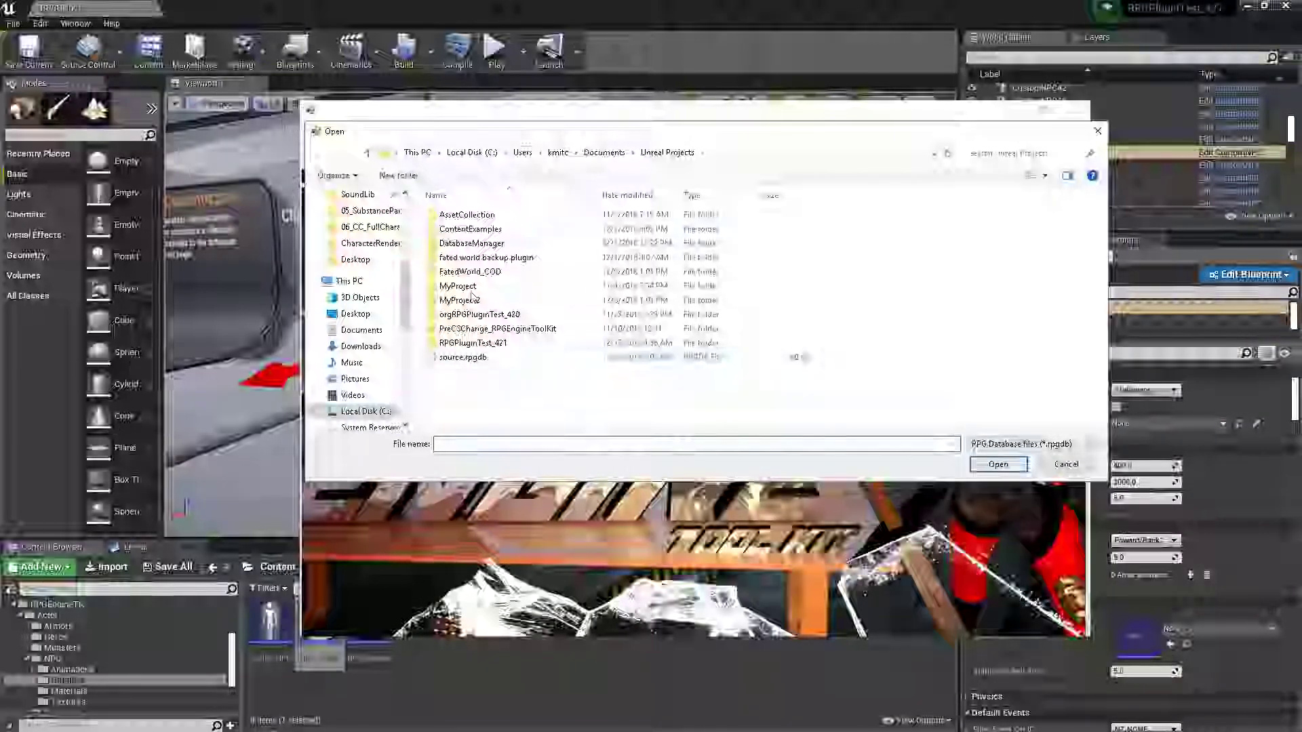
double_click(502, 343)
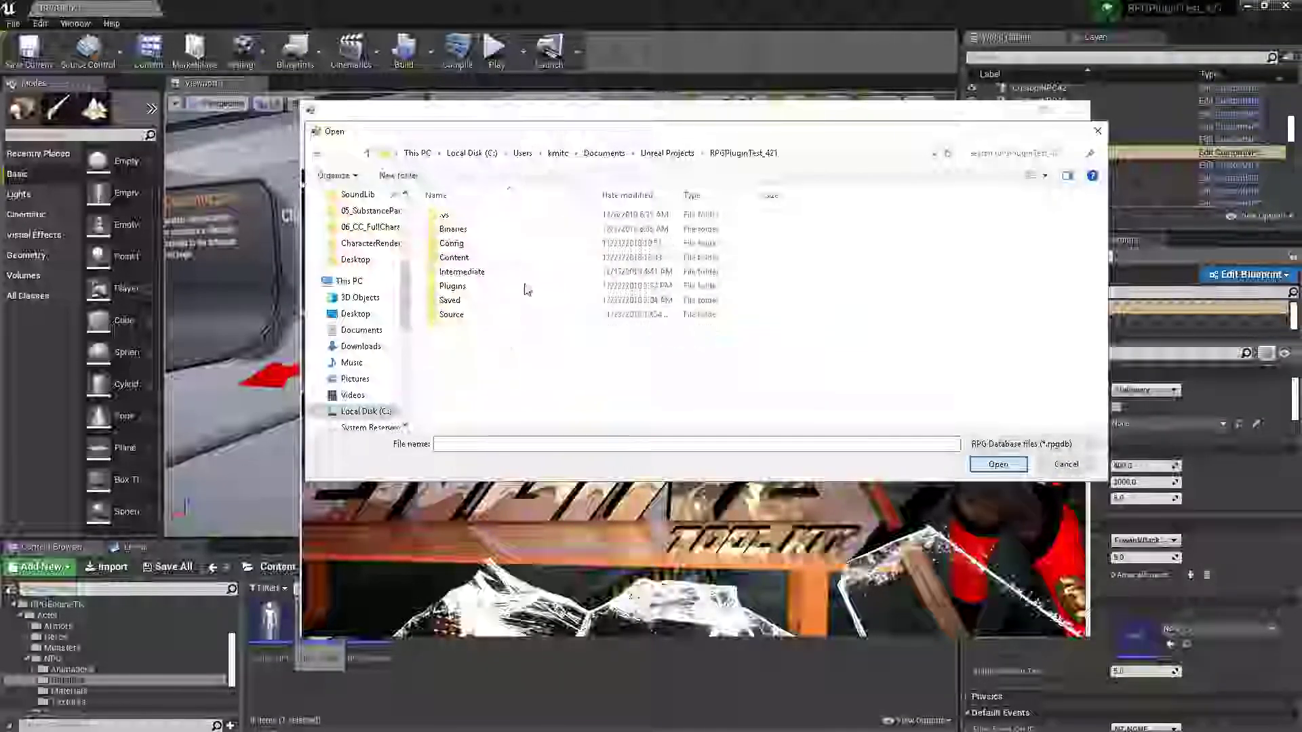
double_click(467, 257)
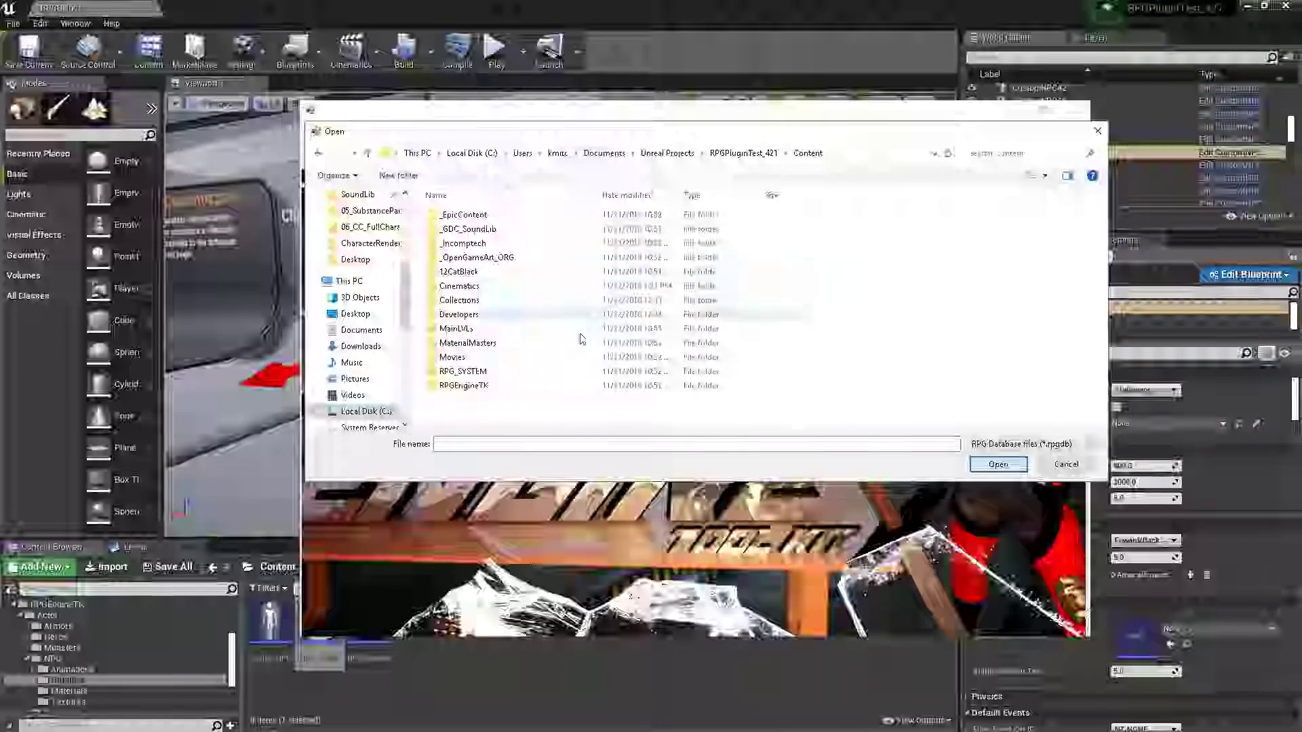
double_click(482, 373)
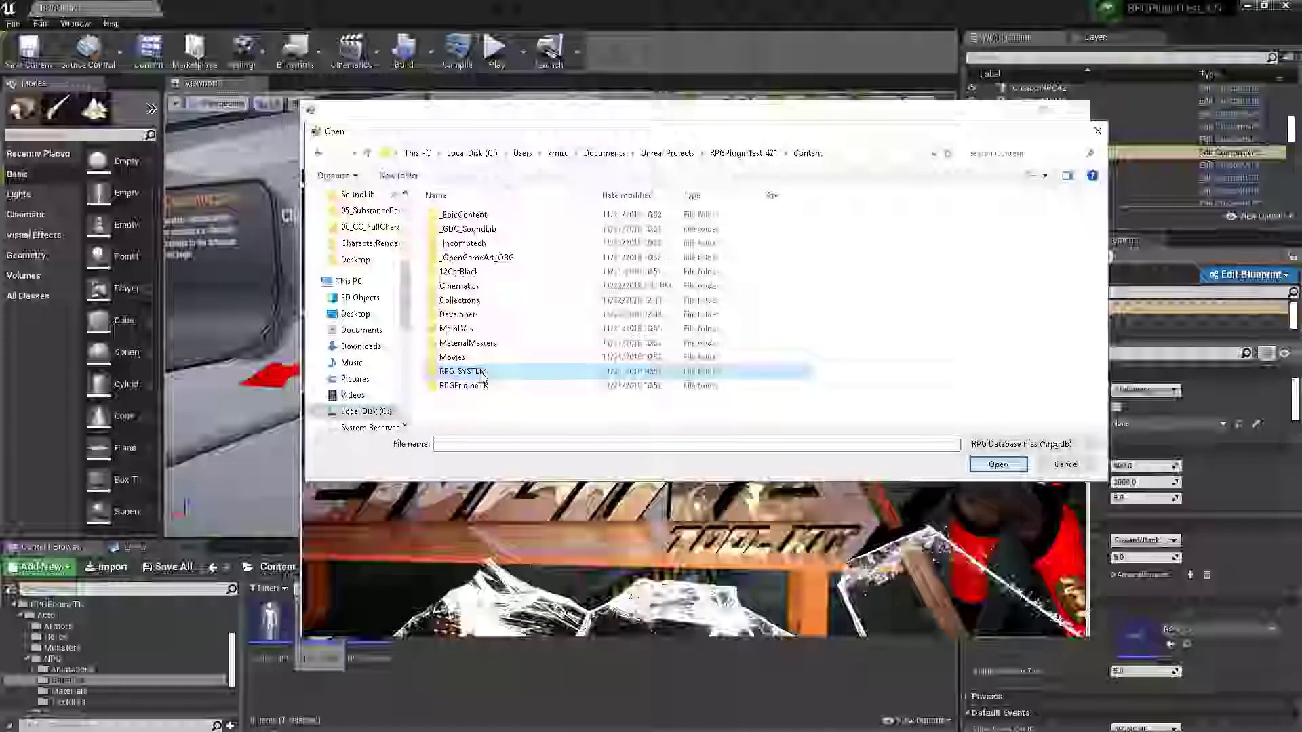
double_click(464, 234)
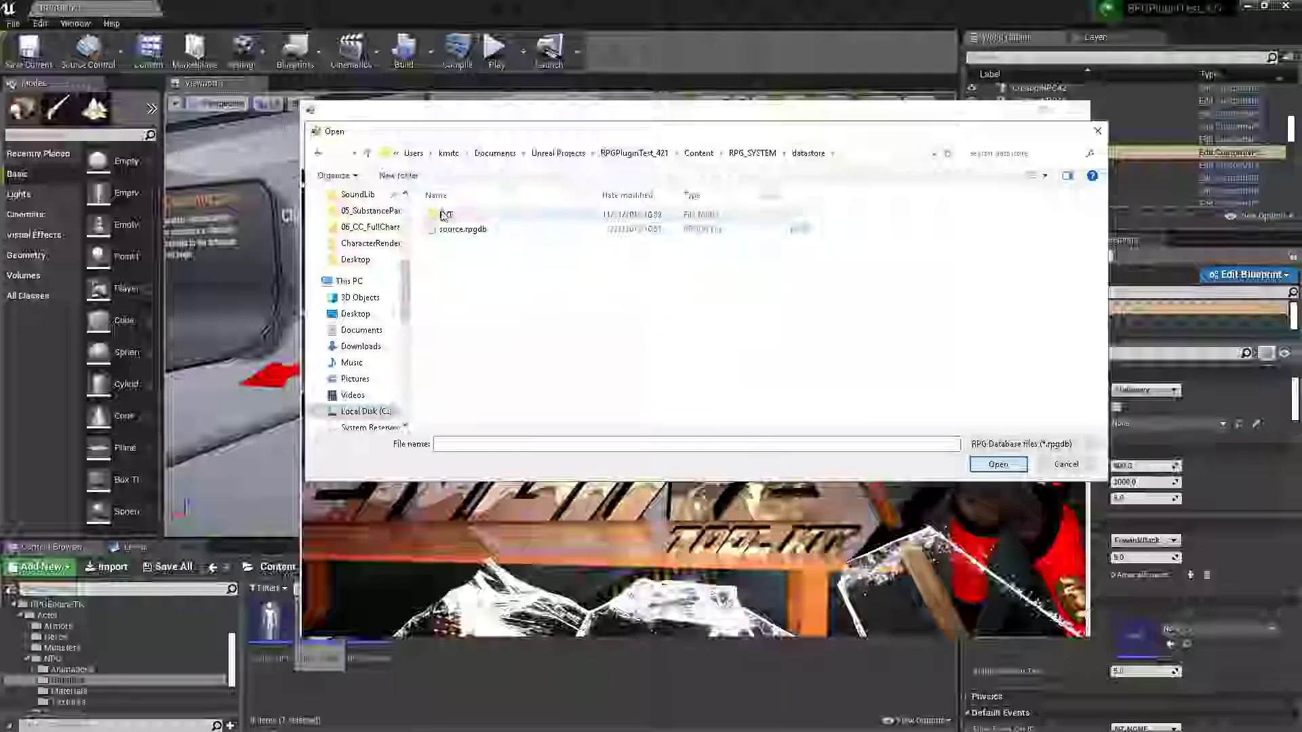
- Examine the contents of the datastore's EVT folder in a separate window, then close that window
right_click(442, 215)
left_click(372, 256)
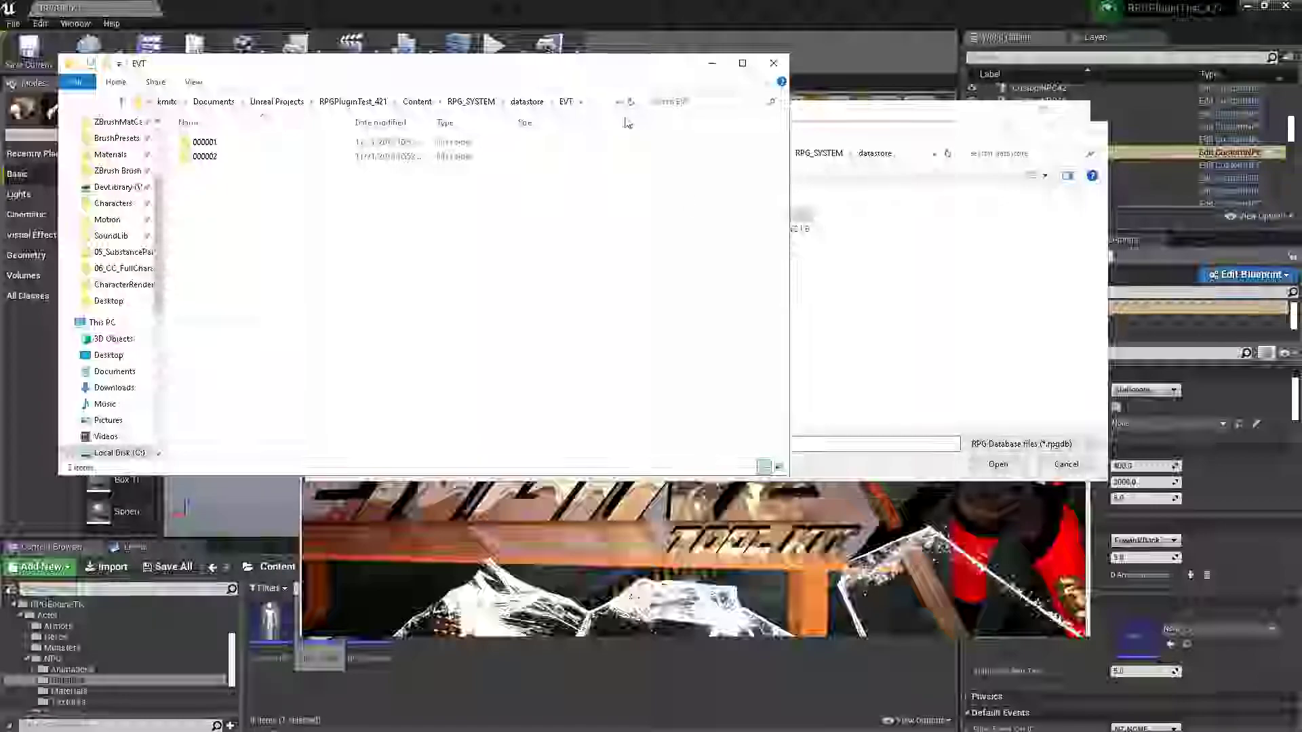
left_click_drag(674, 61, 670, 65)
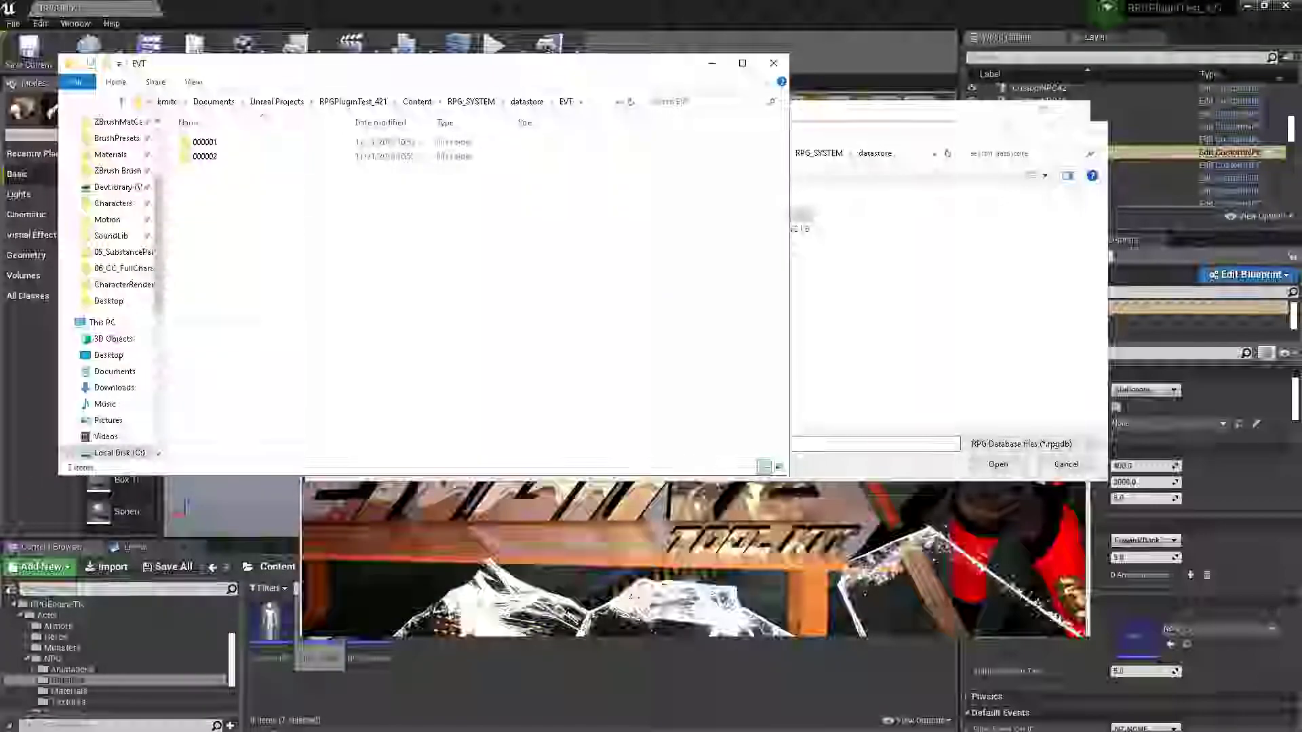
left_click(774, 63)
- Load the source.rpgdb database and open the Events editor
double_click(468, 230)
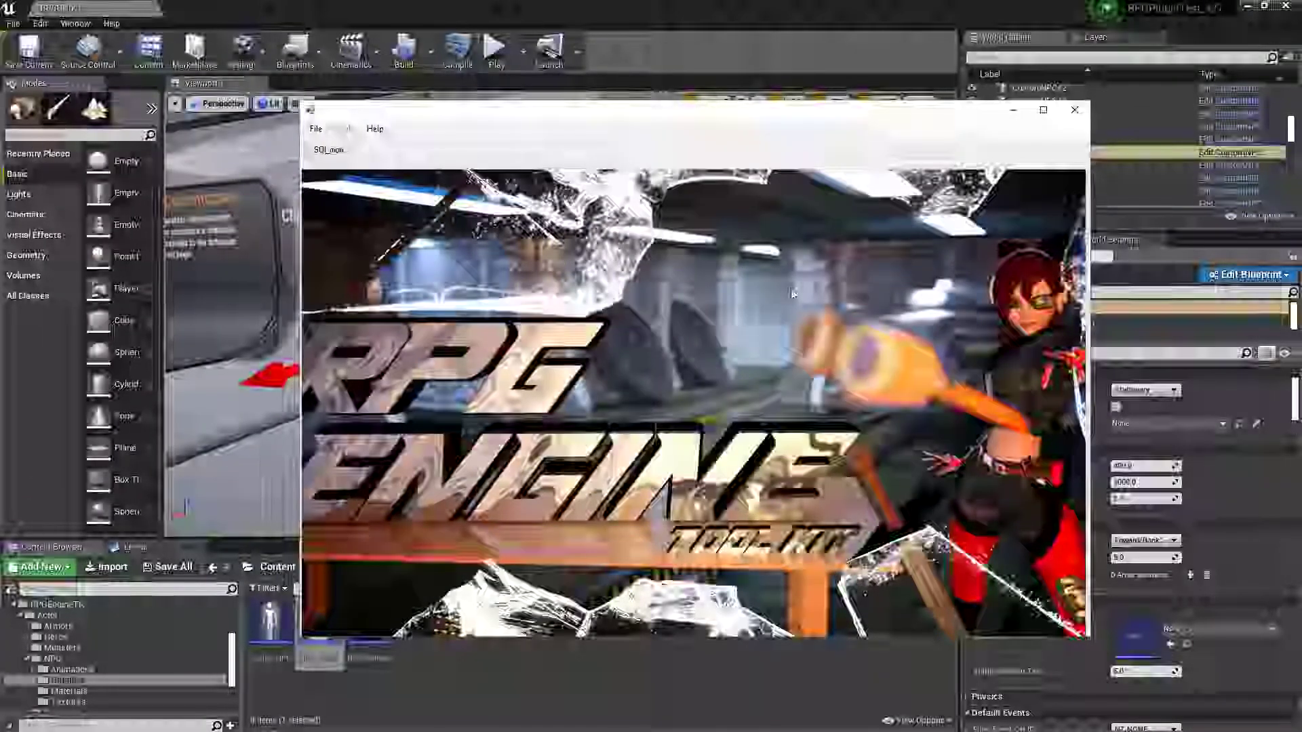
left_click(345, 129)
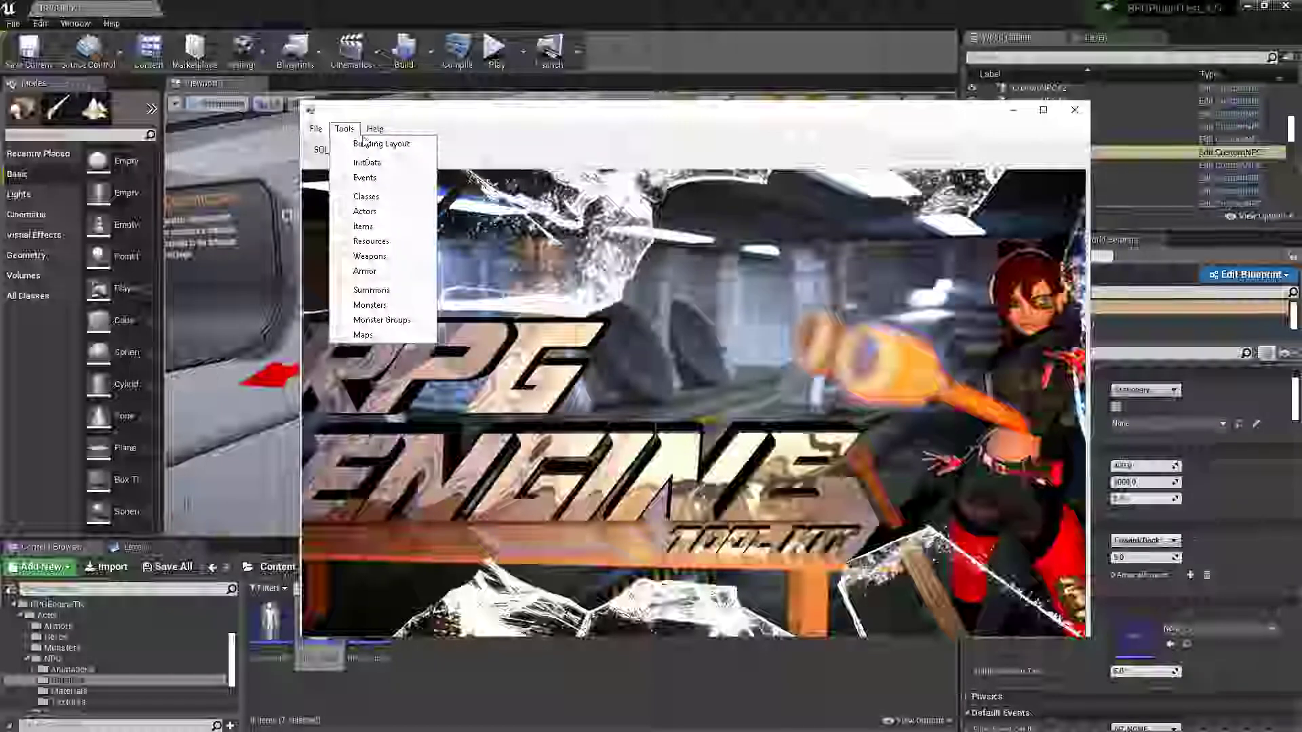
left_click(365, 178)
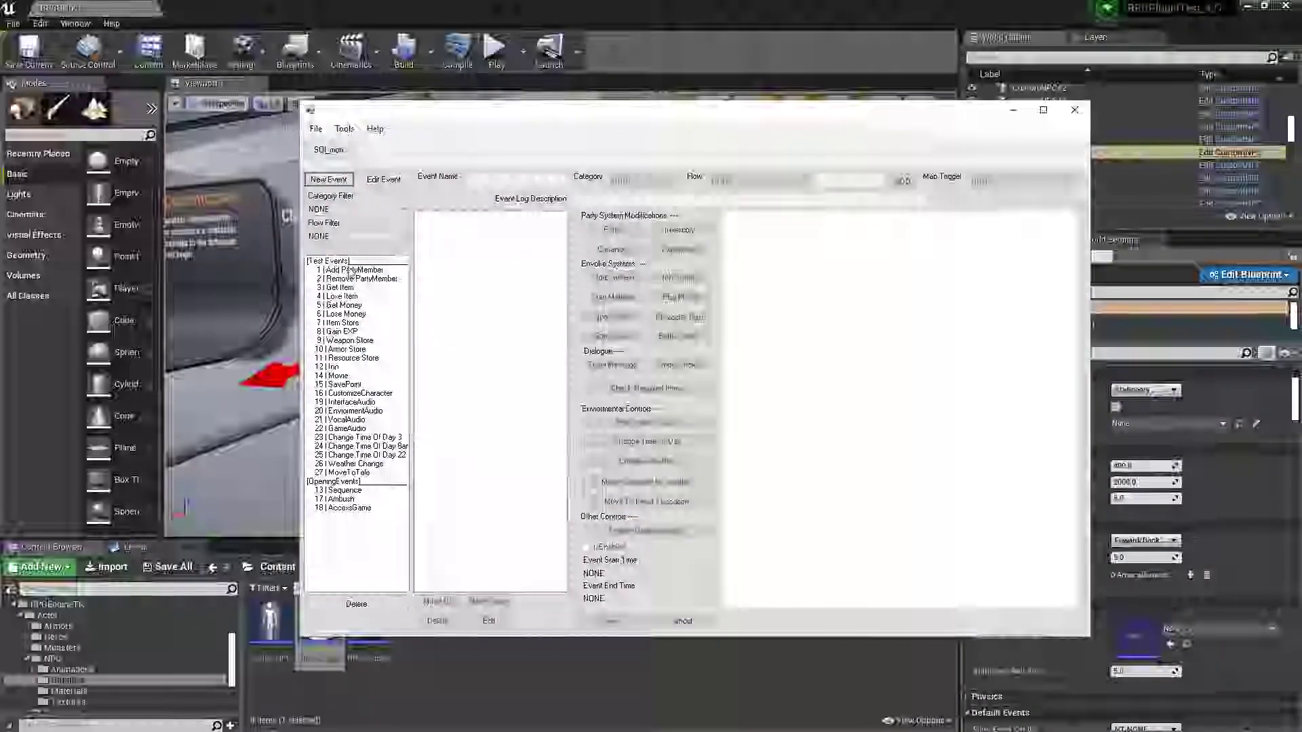
- Examine the individual events listed under the Test Events flow
left_click(352, 278)
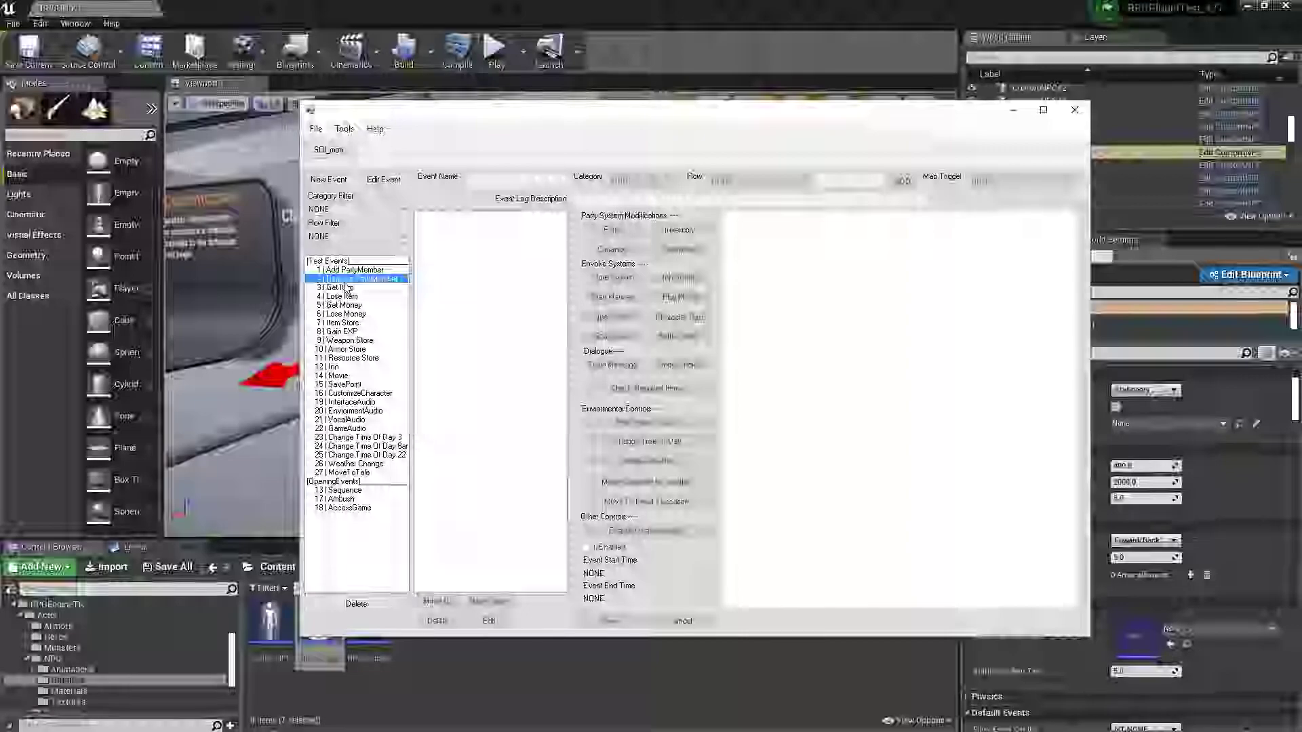
left_click(350, 314)
left_click(360, 348)
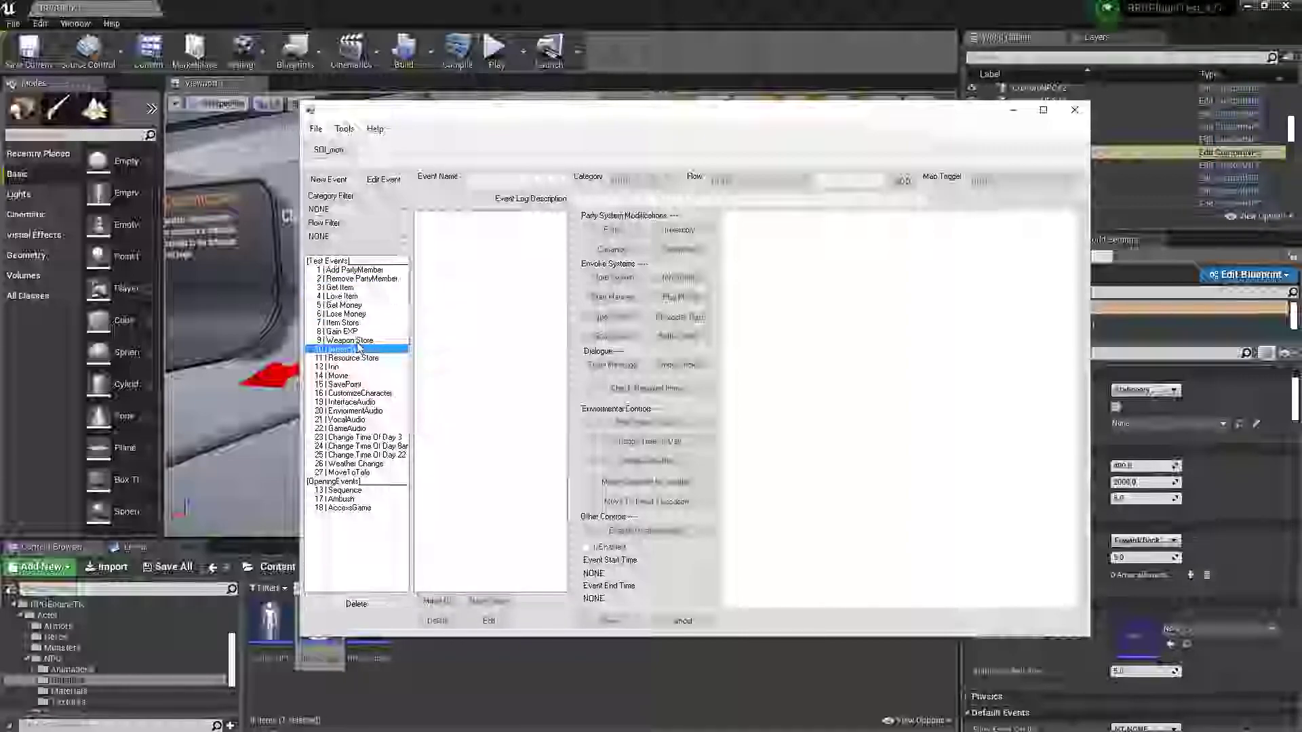
left_click(343, 288)
left_click(342, 296)
left_click(370, 446)
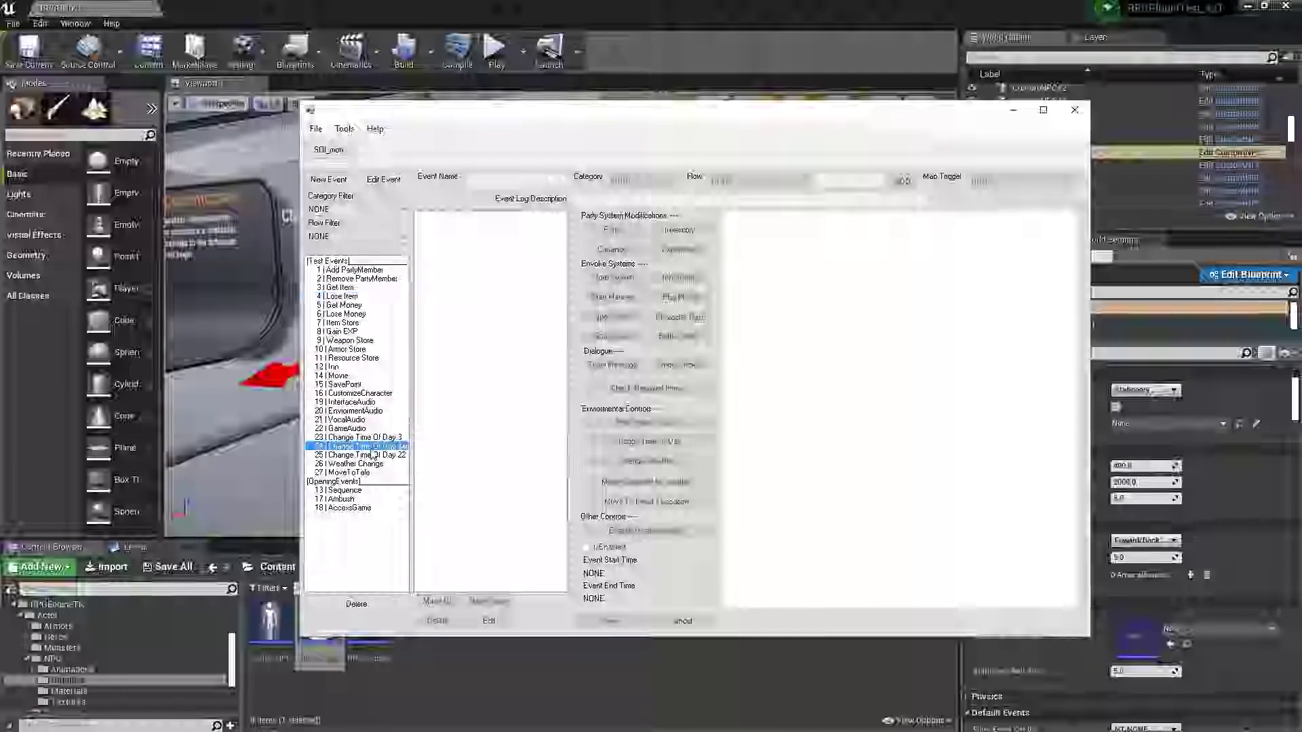
- Open the Sequence event under OpeningEvents for editing and open the flow of its Jump Down choice
left_click(354, 490)
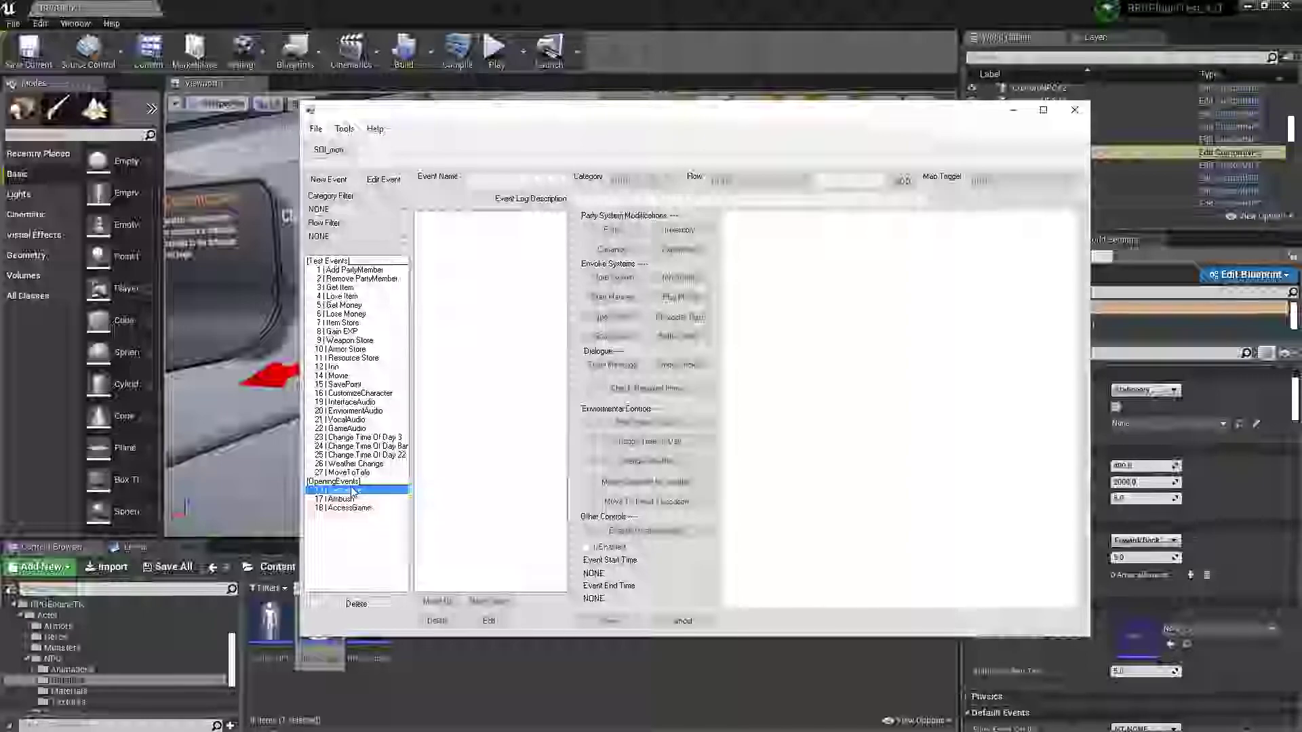
left_click(383, 179)
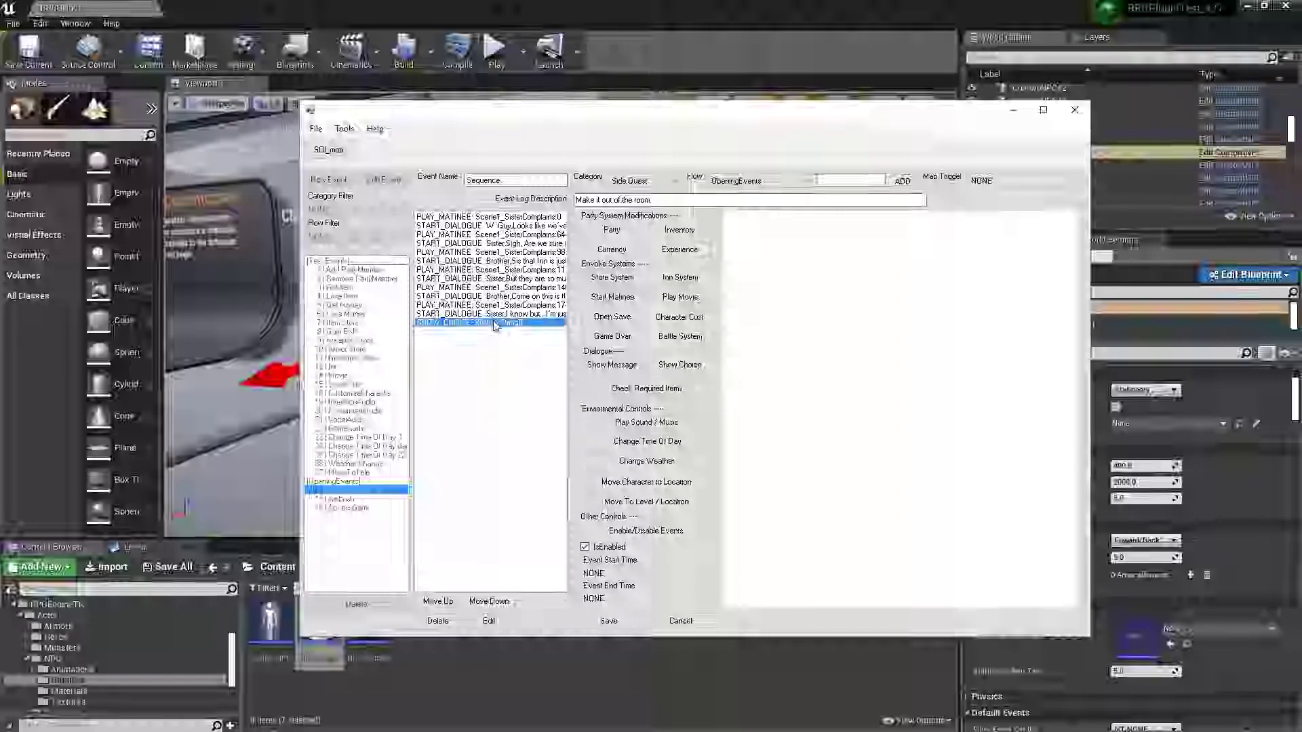
double_click(495, 323)
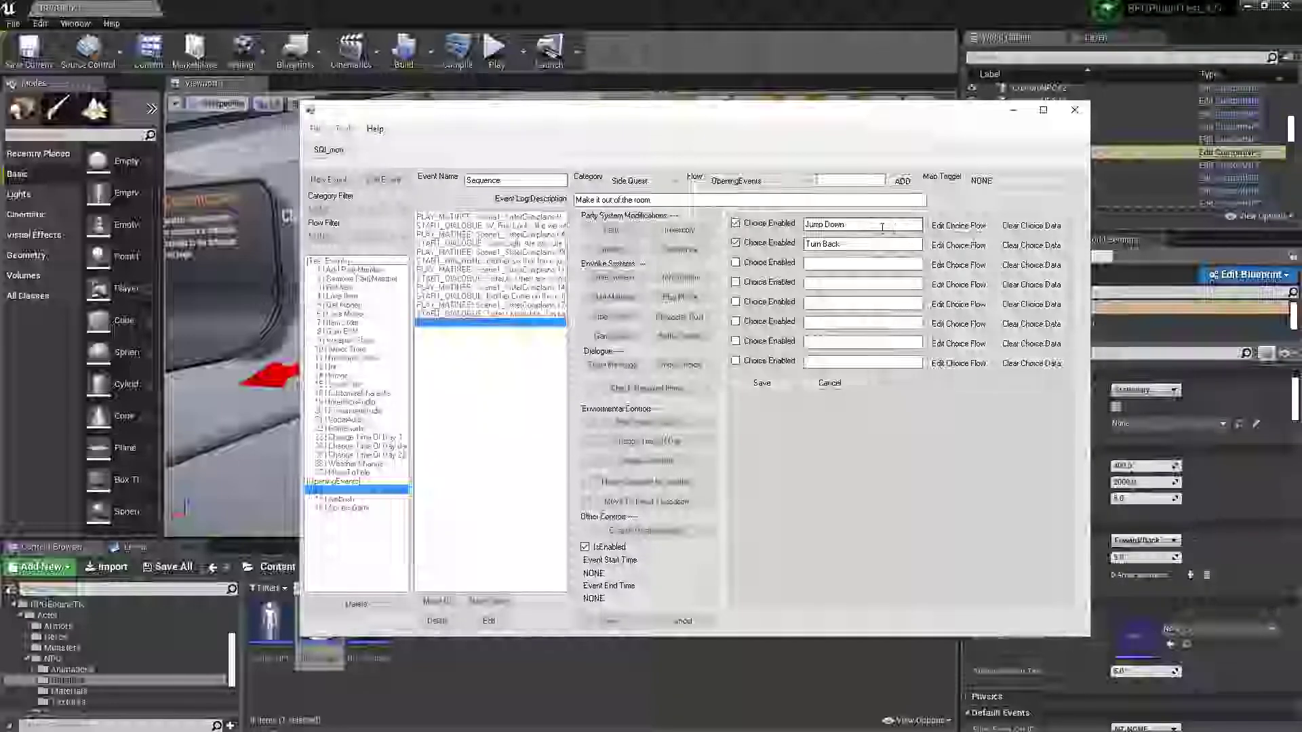
left_click(949, 225)
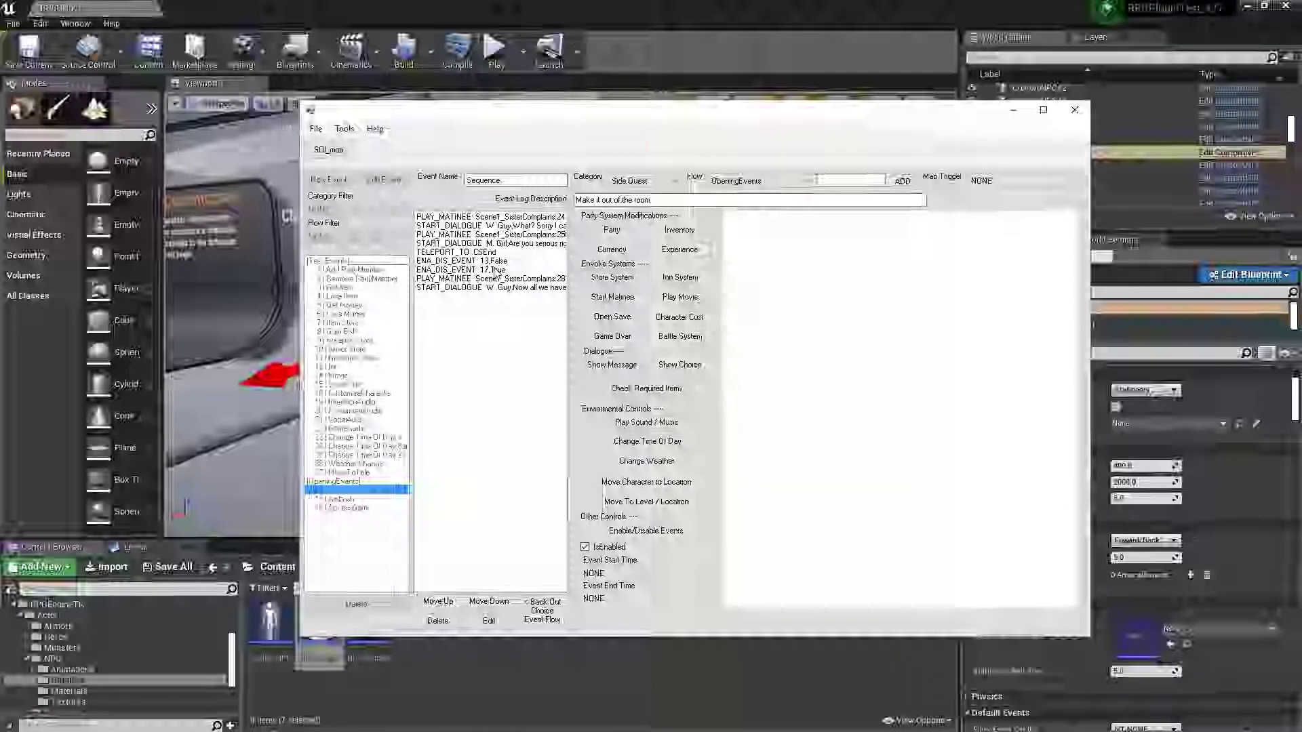
- Examine the Jump Down flow's entries that disable event 13 and enable event 17
left_click(496, 263)
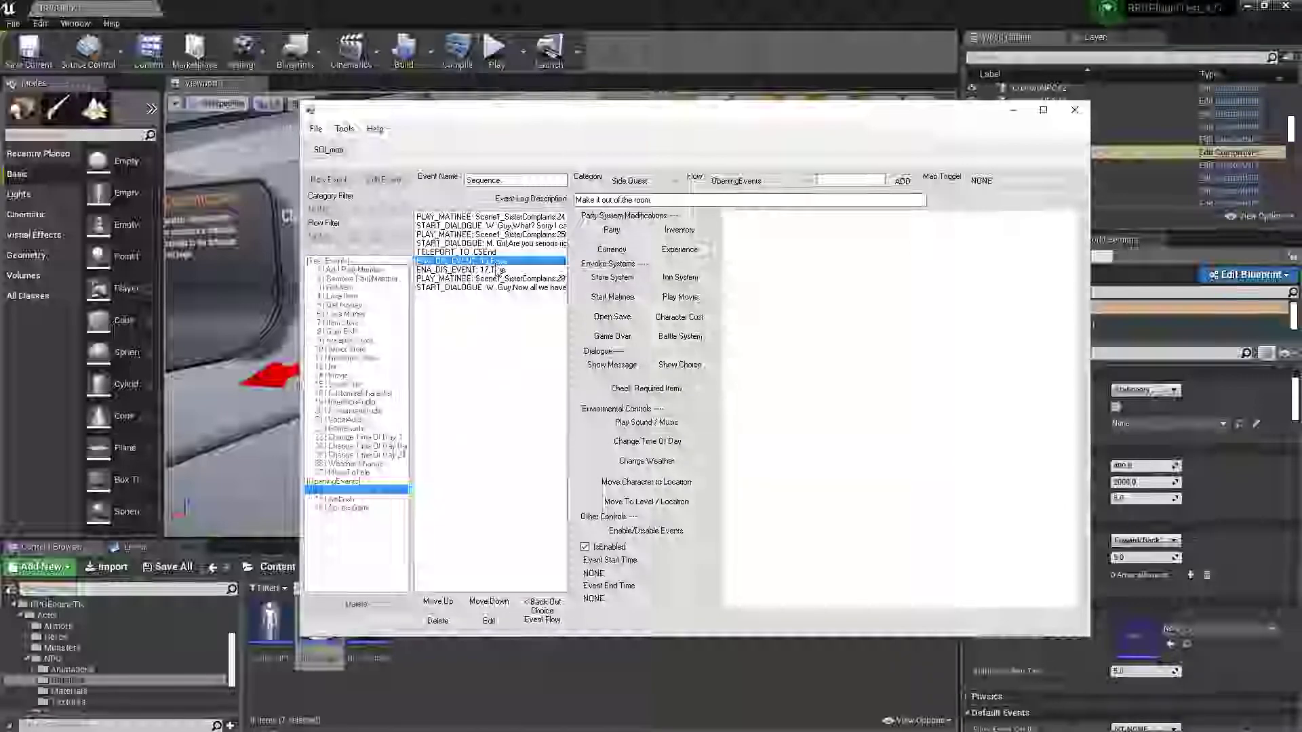
left_click(502, 270)
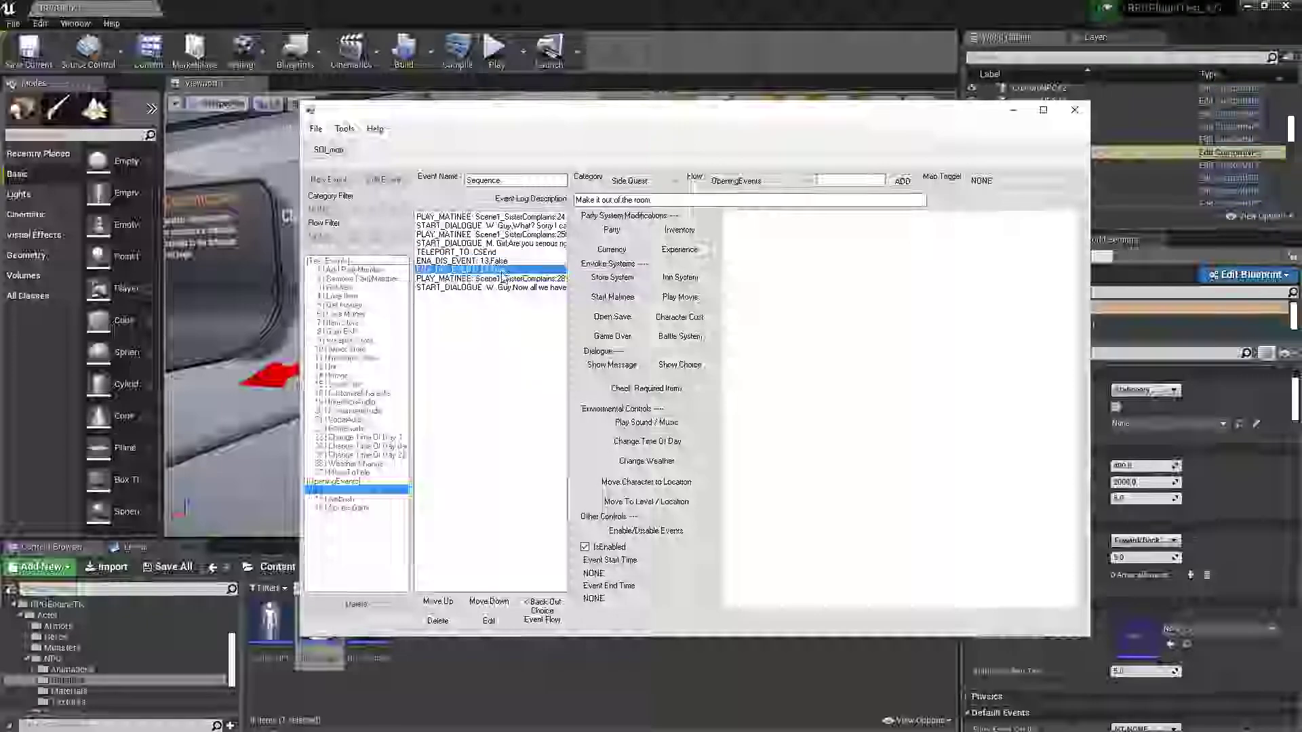
left_click(499, 263)
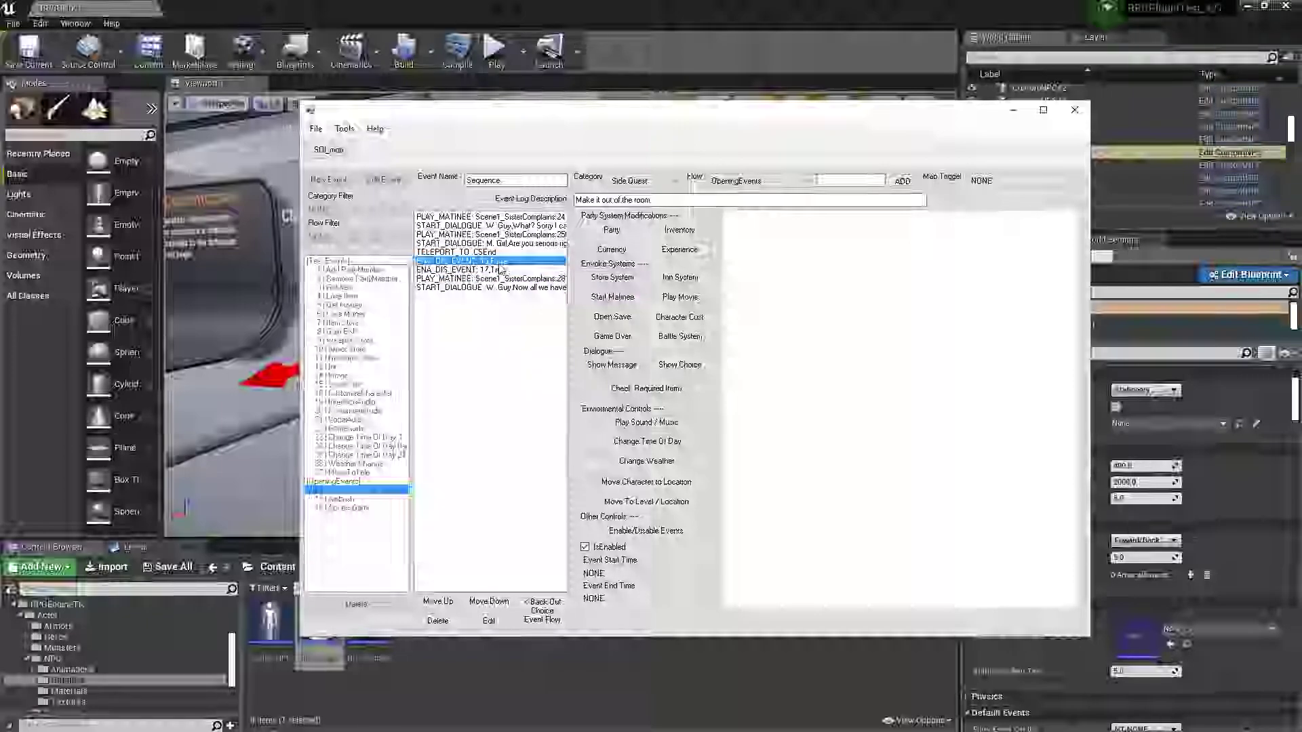
left_click(500, 270)
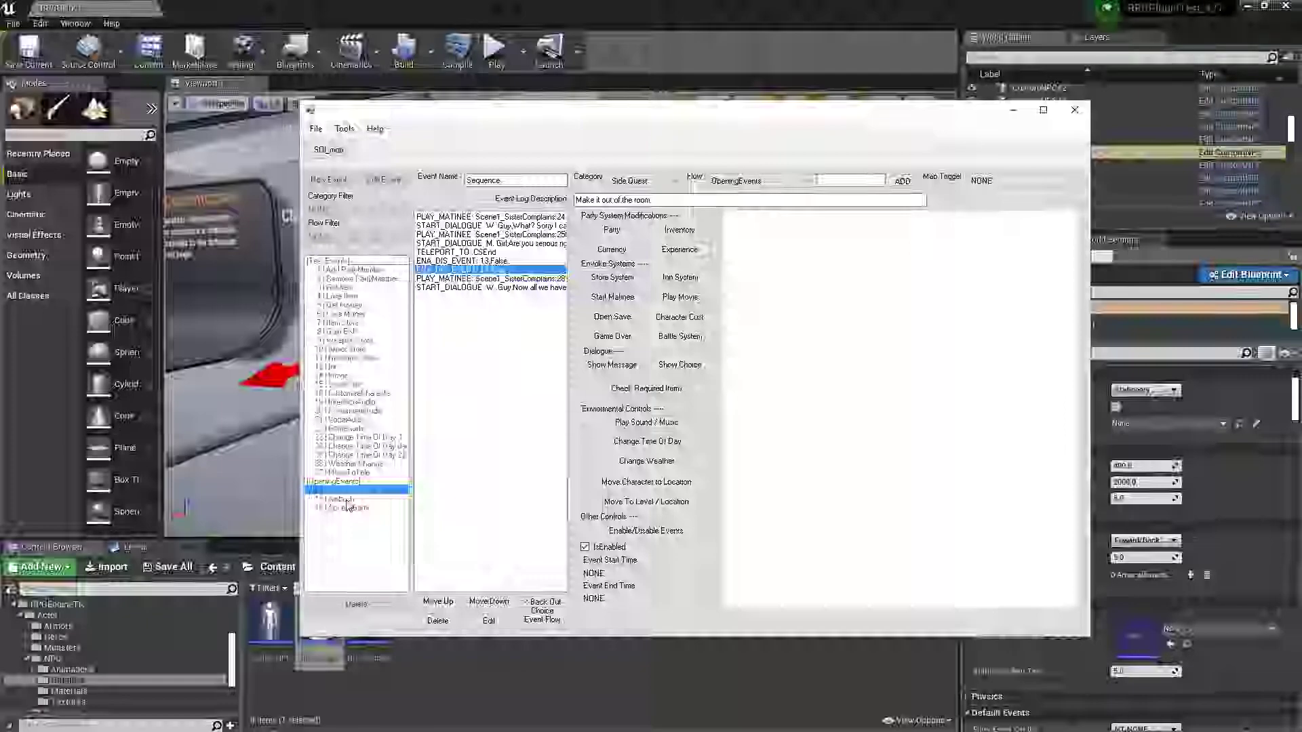
- Back out of the Jump Down choice flow and cancel editing of the choices and the Sequence event
left_click(562, 620)
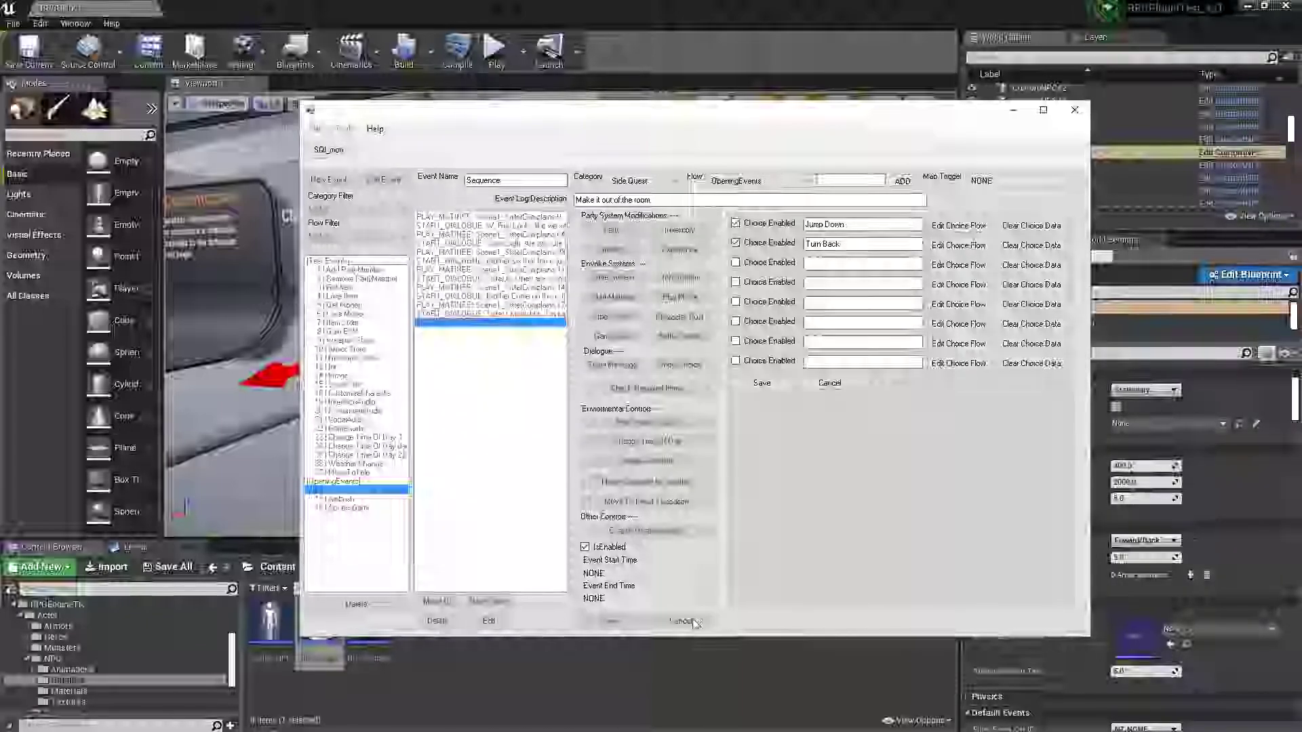
left_click(829, 382)
left_click(680, 621)
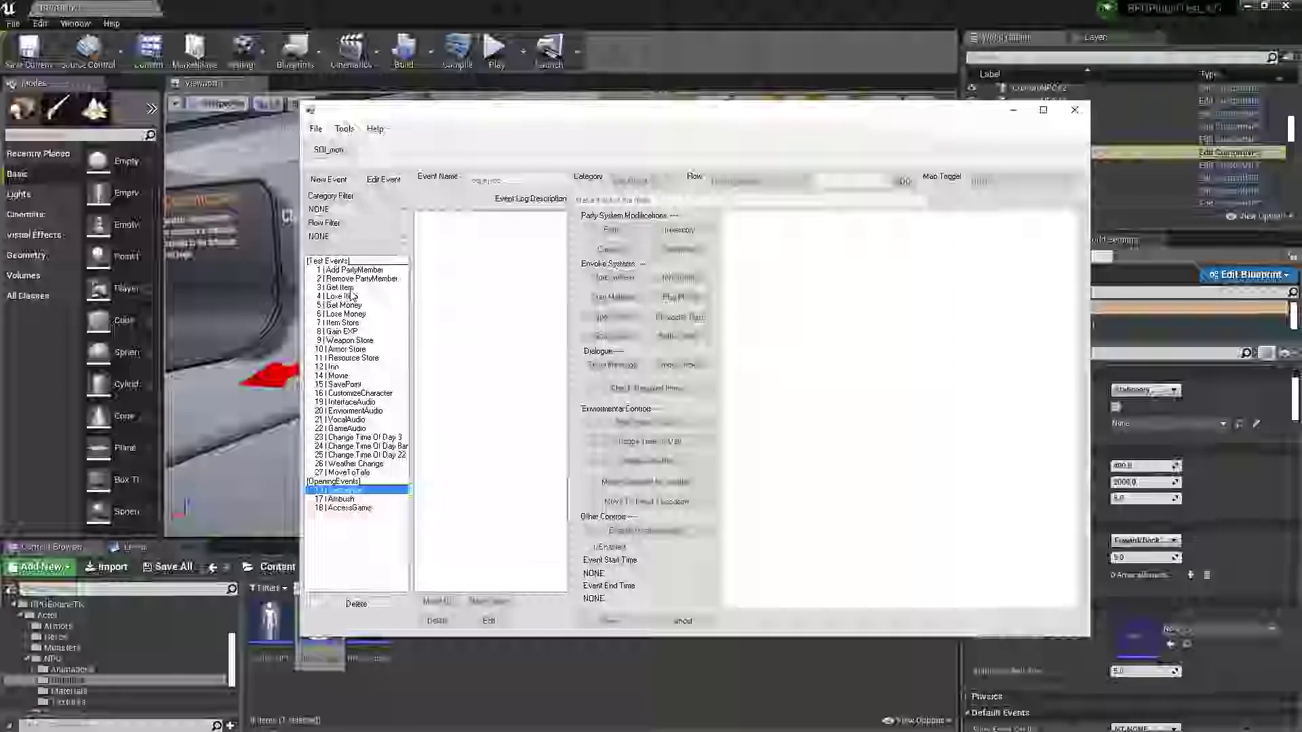
- Compare the Test Events entries with the OpeningEvents entries in the event list, ending on Sequence
left_click(359, 270)
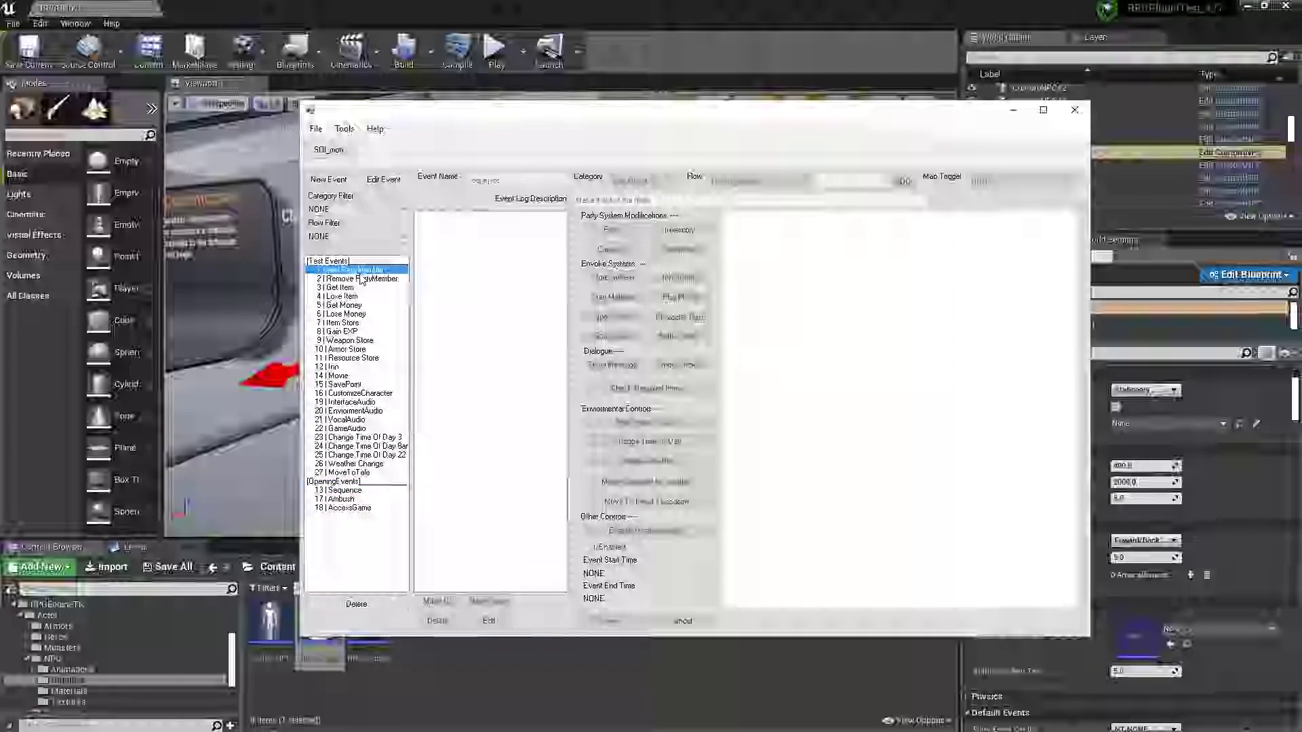
left_click(366, 279)
left_click(366, 297)
left_click(366, 314)
left_click(365, 358)
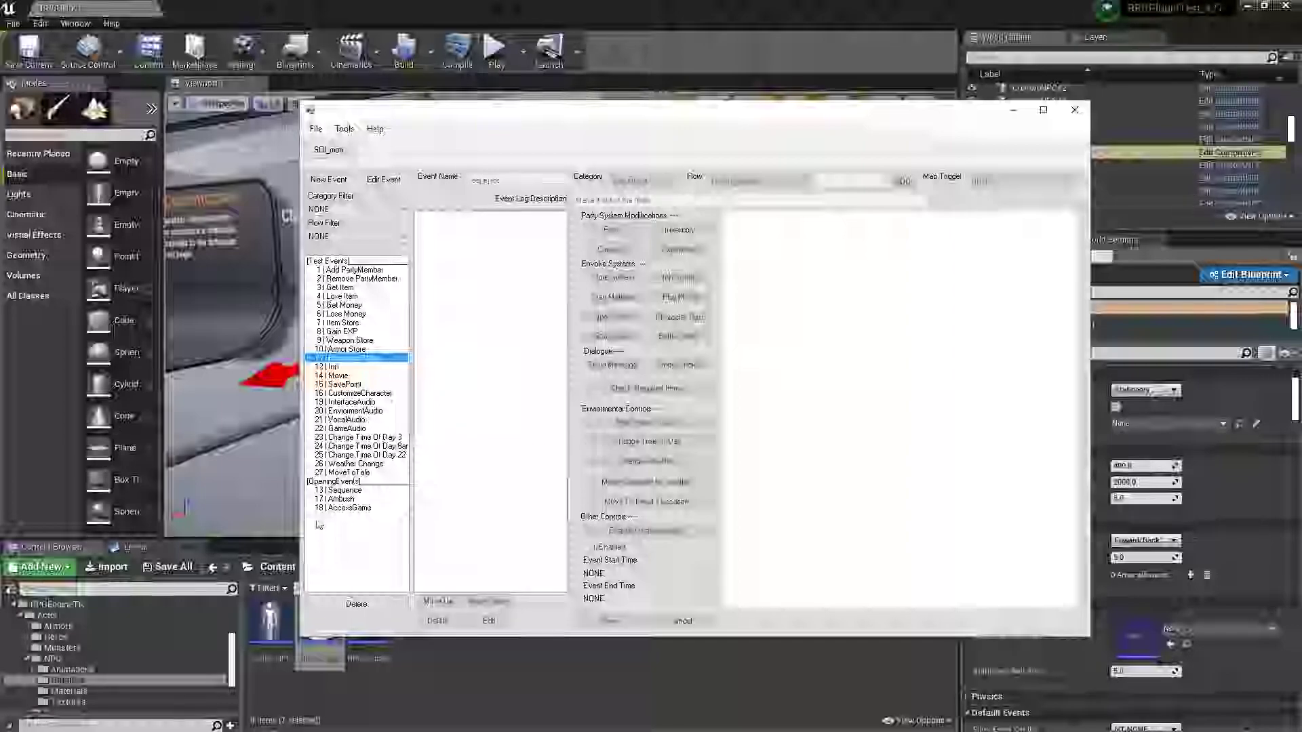
left_click(353, 499)
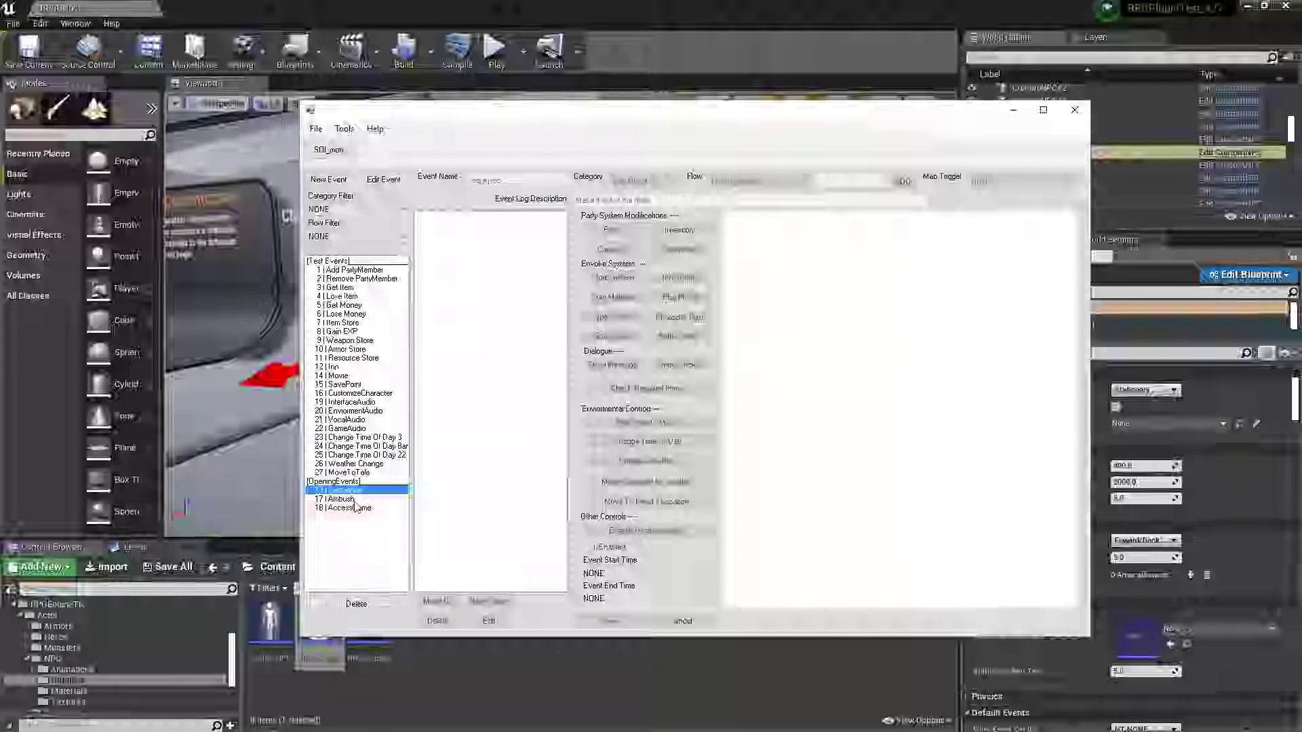
left_click(360, 491)
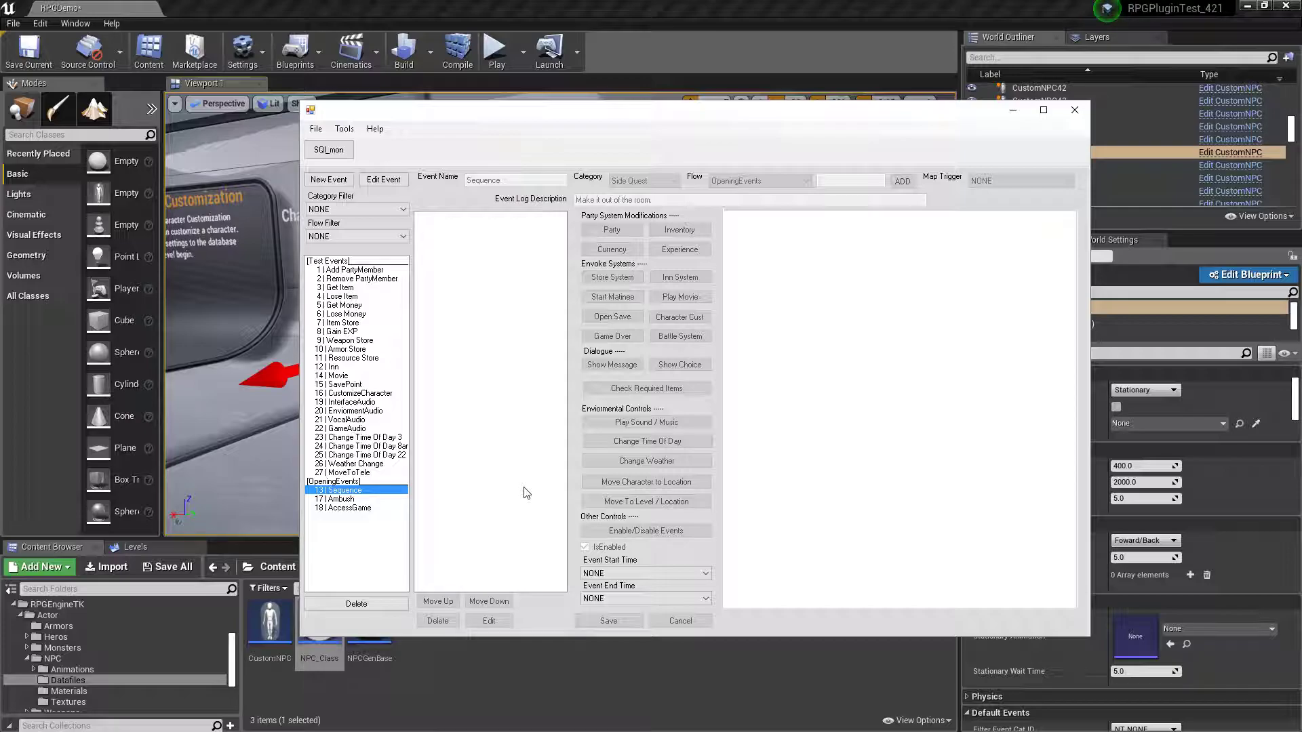
- Switch back to the Unreal Editor and examine the Events / Quest information board in the level
left_click(713, 6)
right_click_drag(791, 359, 556, 347)
key("w")
key("s")
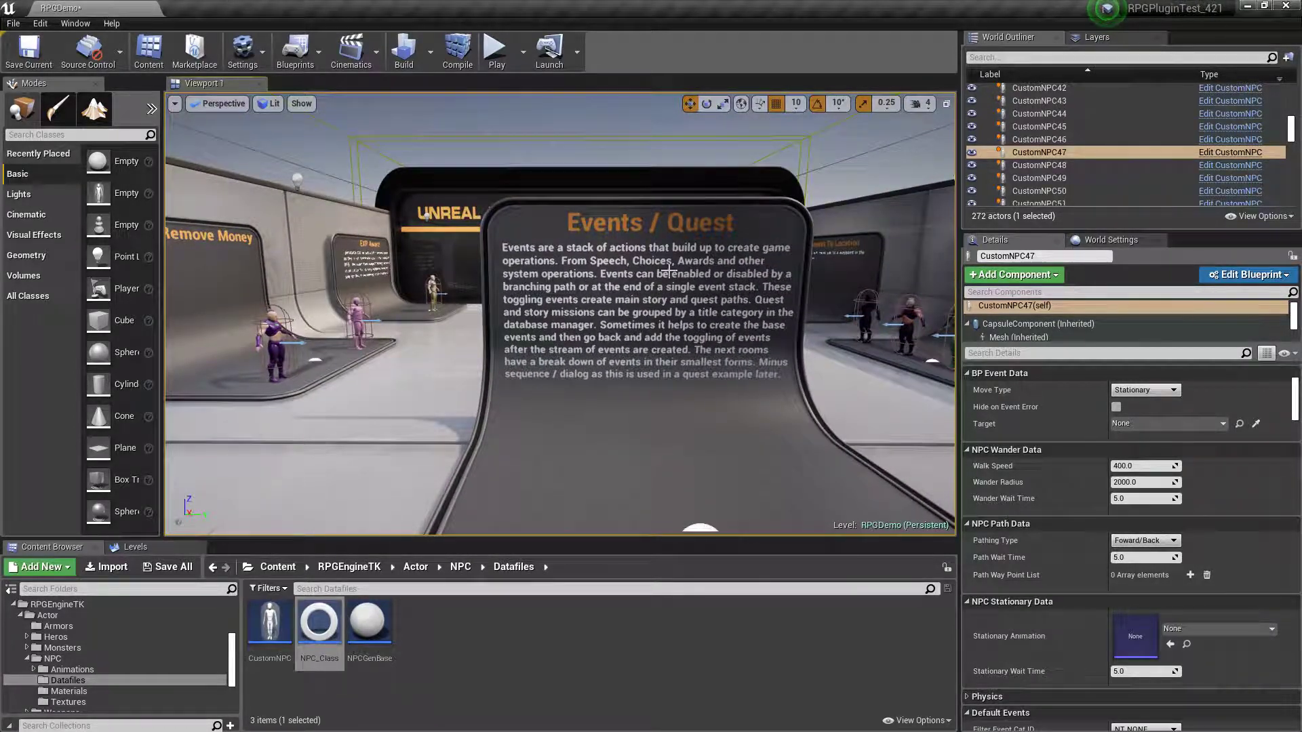
- Examine the Store Event and Inn stands in the level and select the pink NPC on the Store Event stand
key("w")
right_click_drag(558, 303, 179, 309)
key("w")
key("s")
key("w")
key("w")
key("s")
right_click_drag(812, 330, 814, 331)
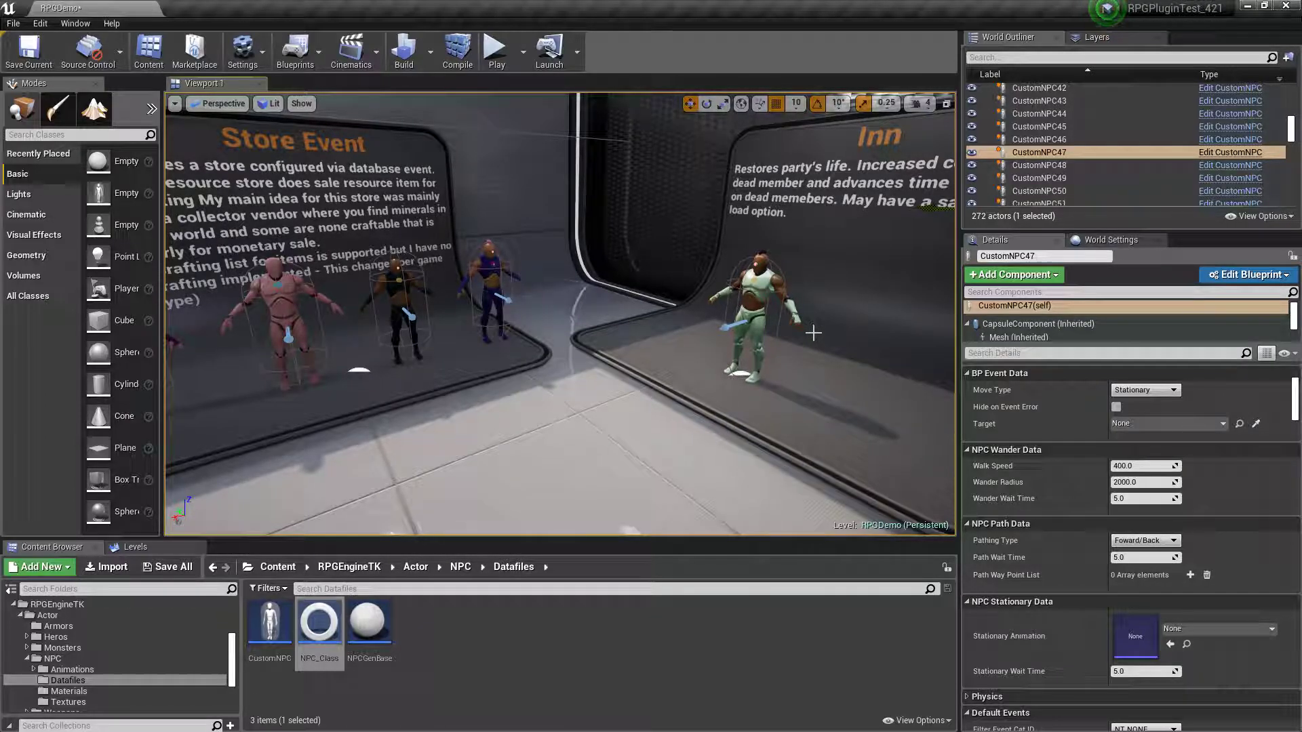
right_click_drag(876, 335, 793, 326)
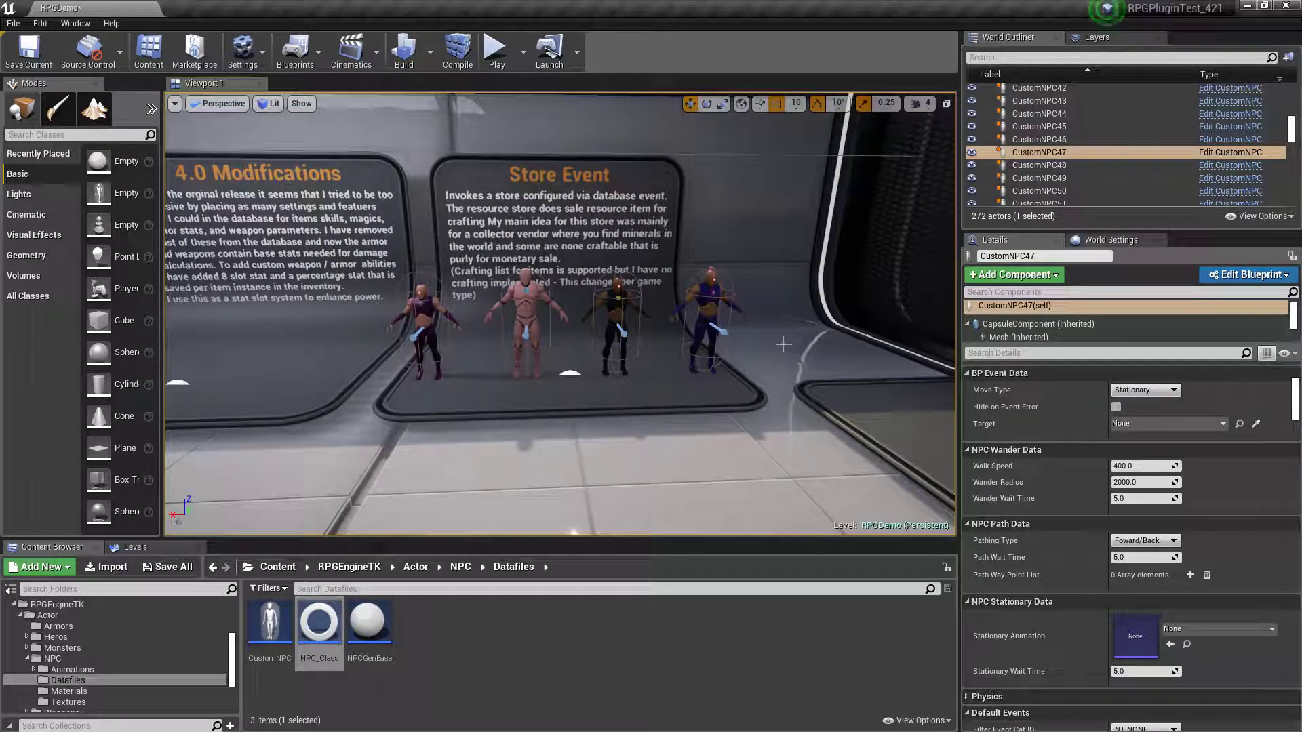
left_click(526, 301)
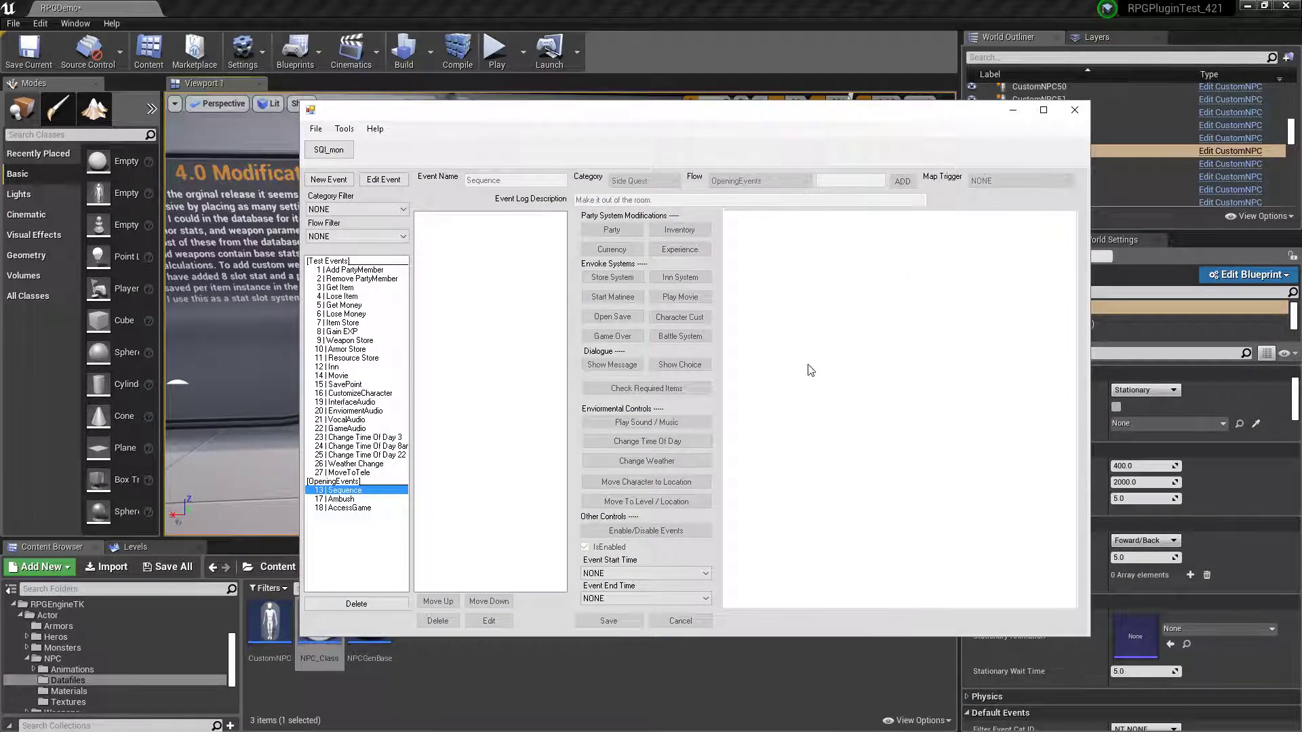
- Switch to the database manager and open the Weapon Store event's OPEN_STORE entry to examine its greeting, sale type and inventory
left_click(348, 349)
left_click(348, 315)
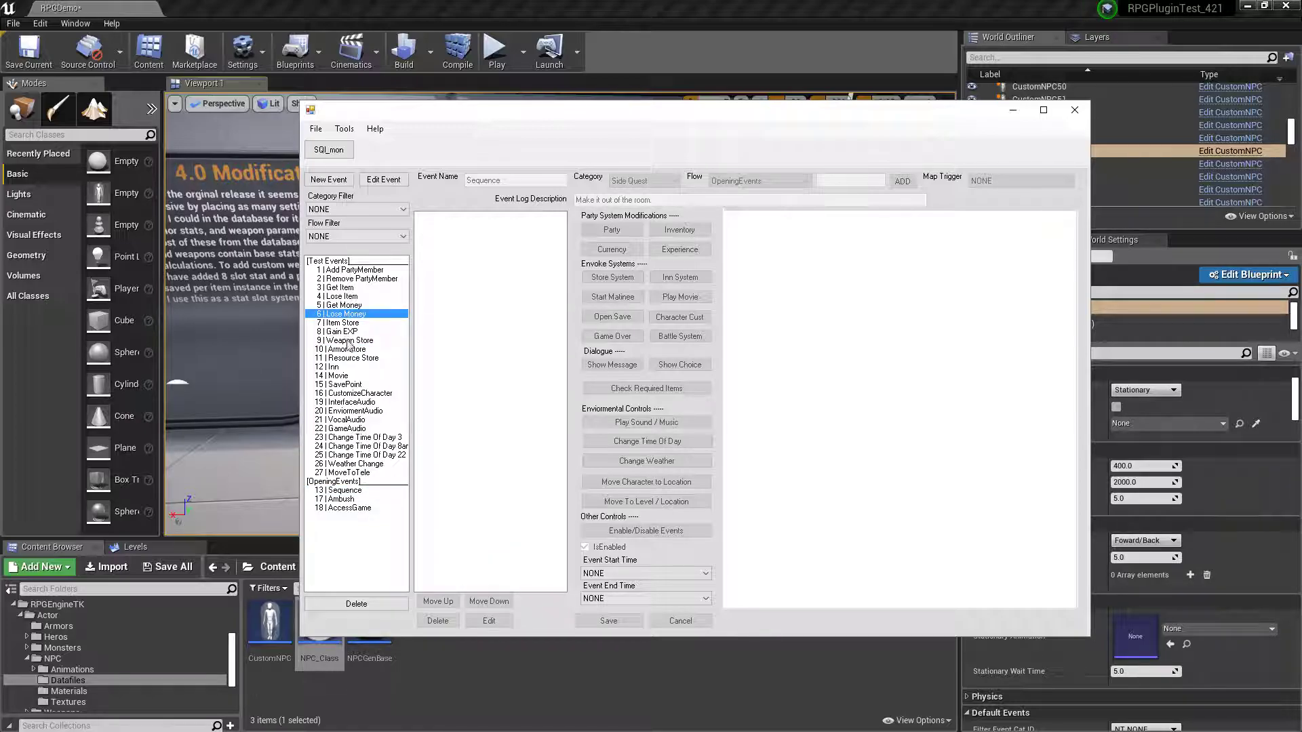
left_click(352, 358)
left_click(347, 348)
left_click(349, 340)
left_click(383, 179)
double_click(482, 218)
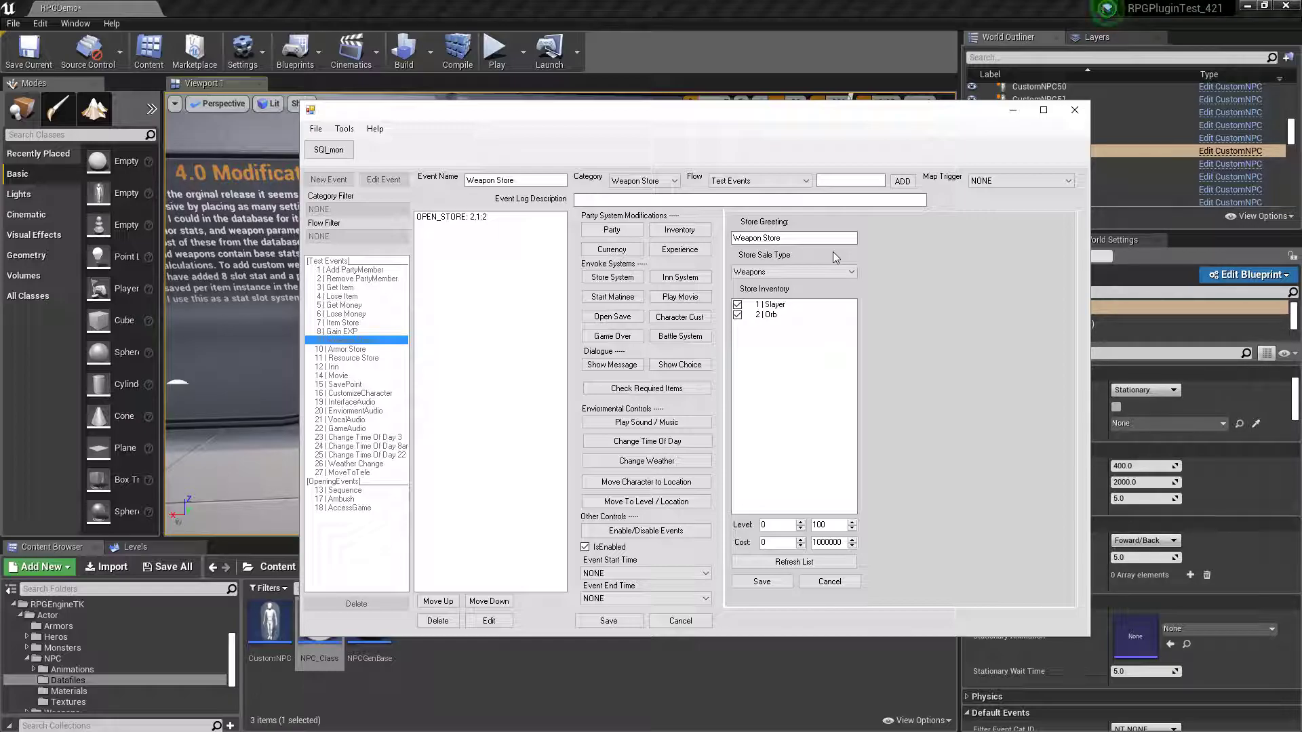
- Cancel editing of the store entry and the Weapon Store event, and return to the Unreal Editor
left_click(829, 582)
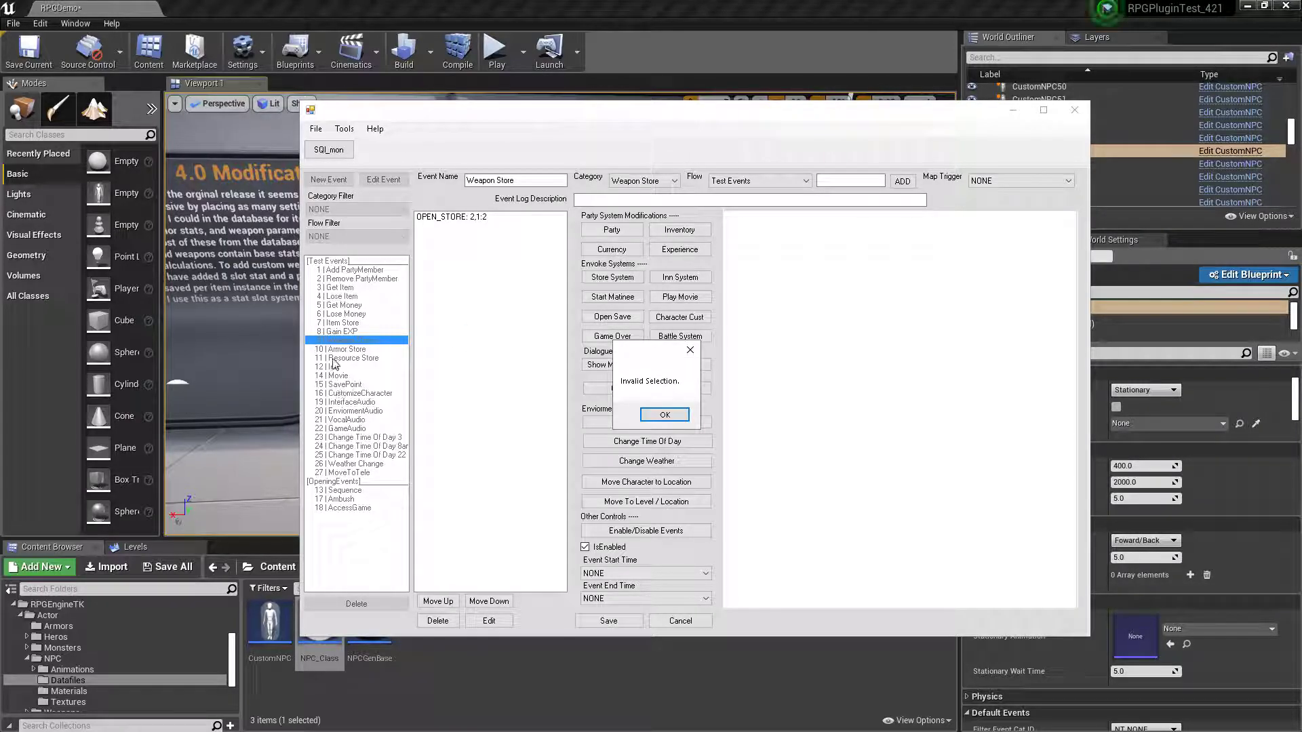
left_click(663, 414)
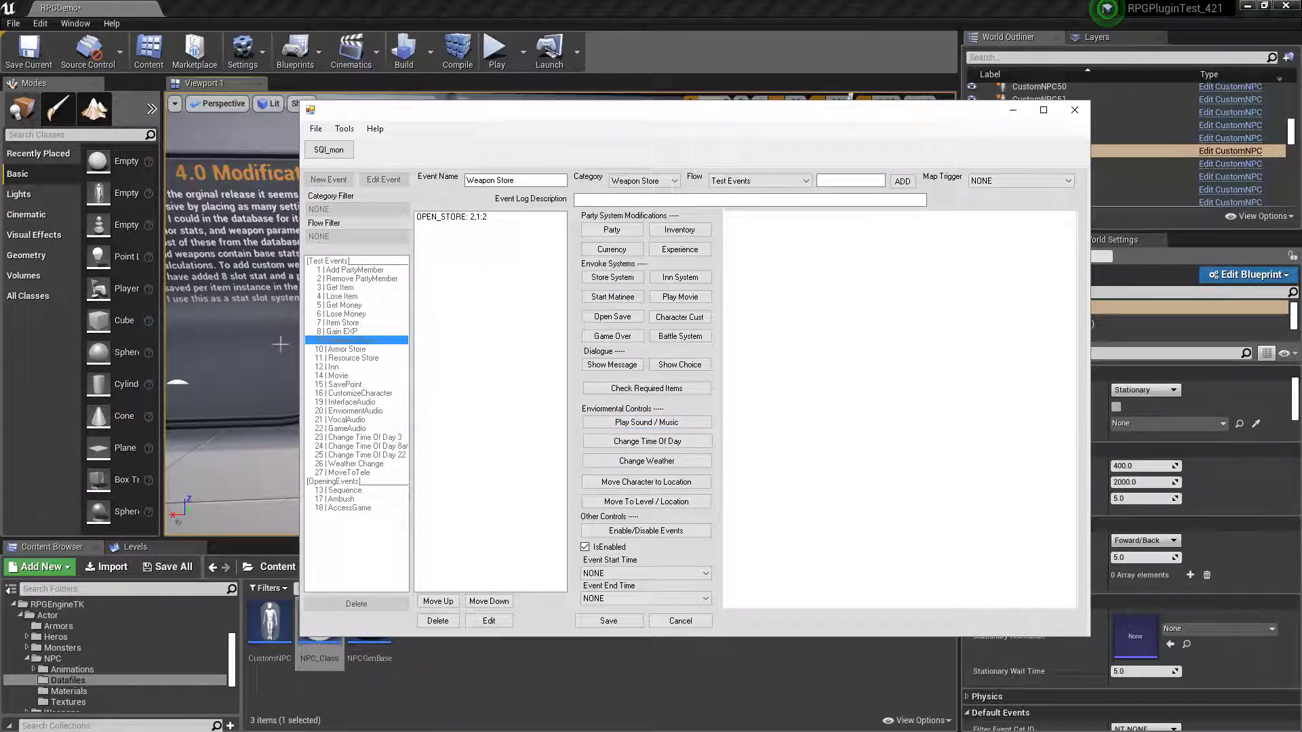
left_click(680, 620)
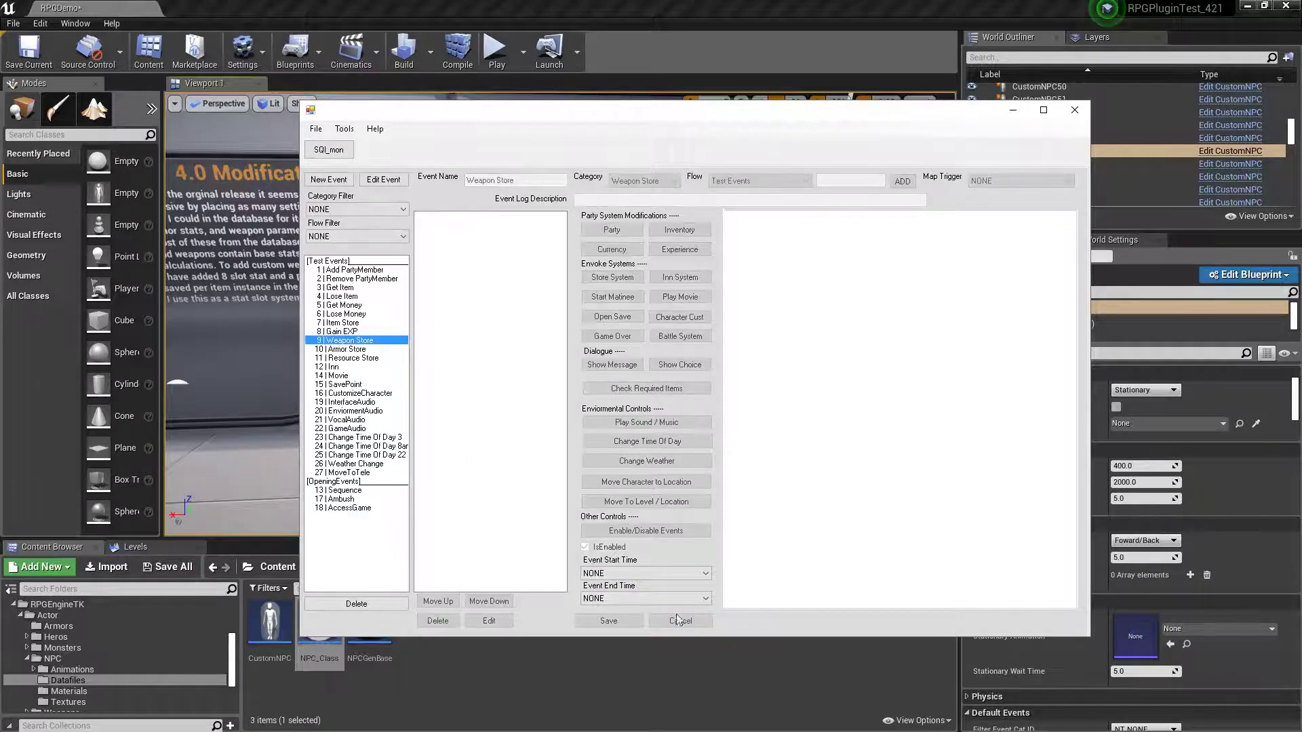
left_click(352, 305)
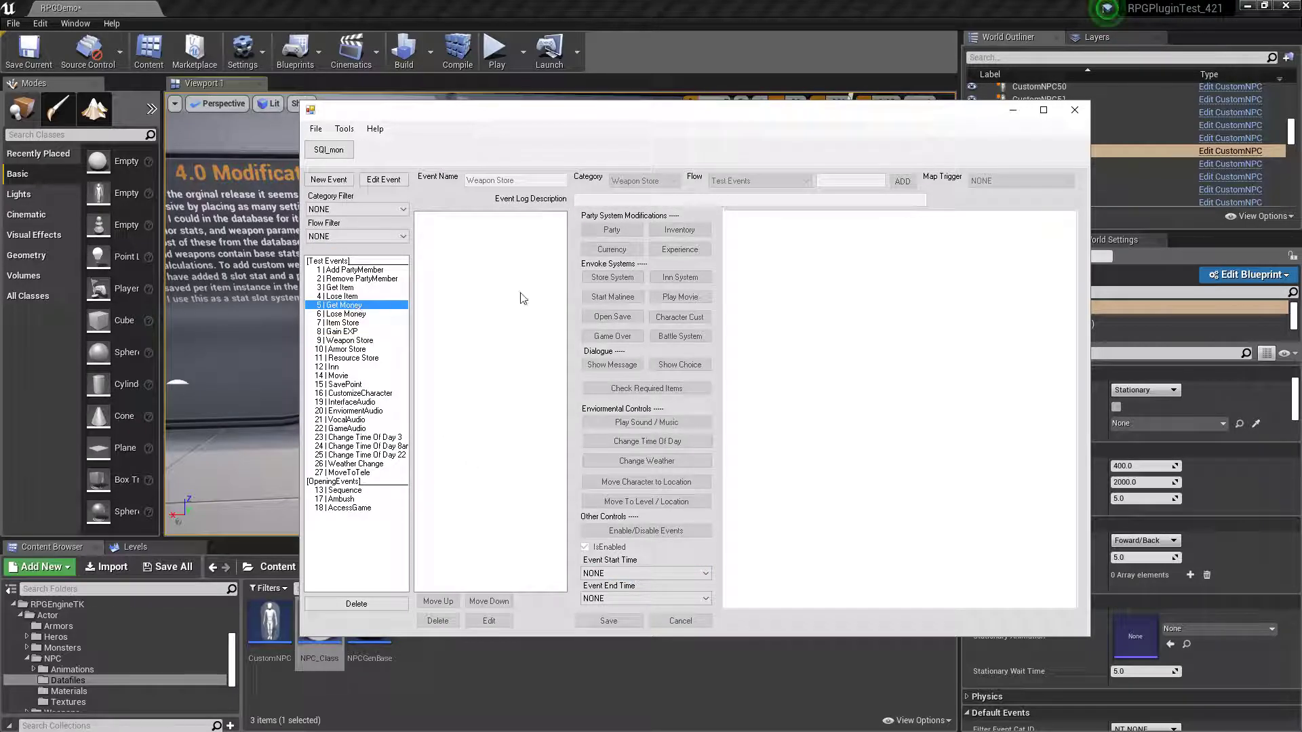
left_click(702, 6)
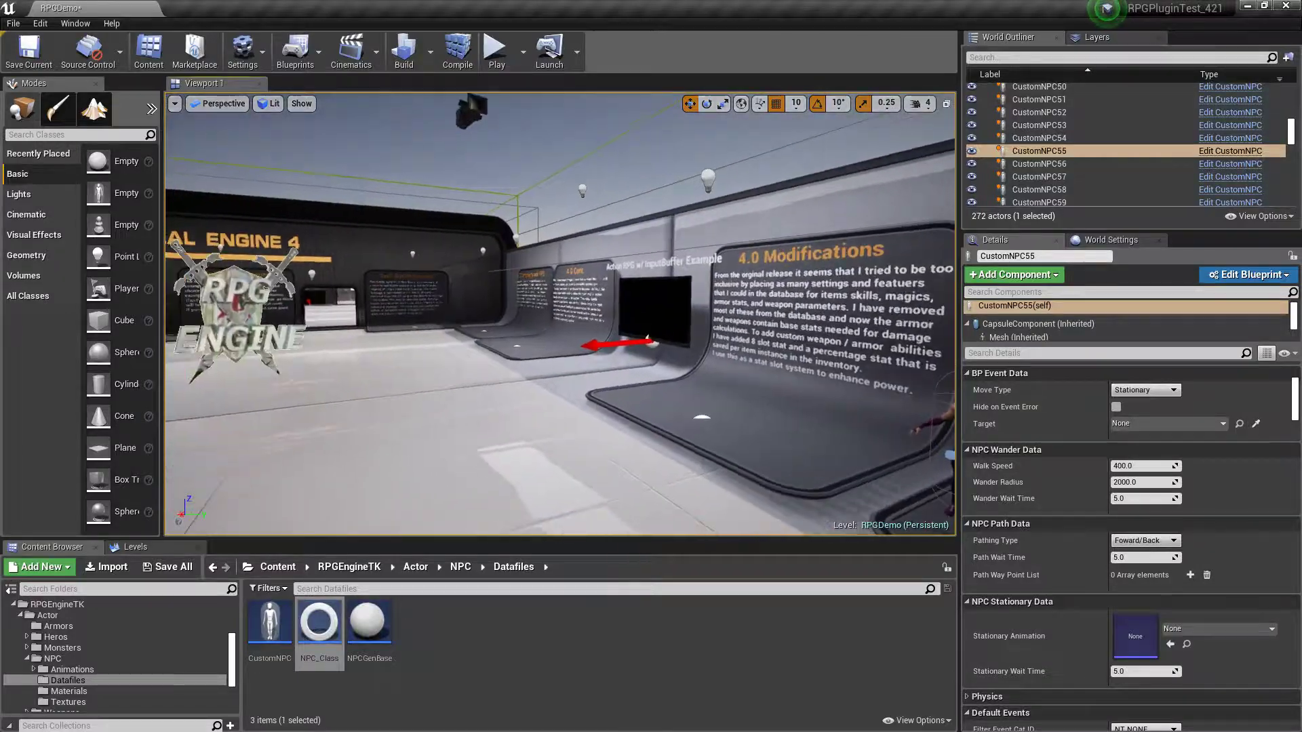
- Select the crystal save point on the Save Points stand in the level
right_click_drag(648, 326, 666, 349)
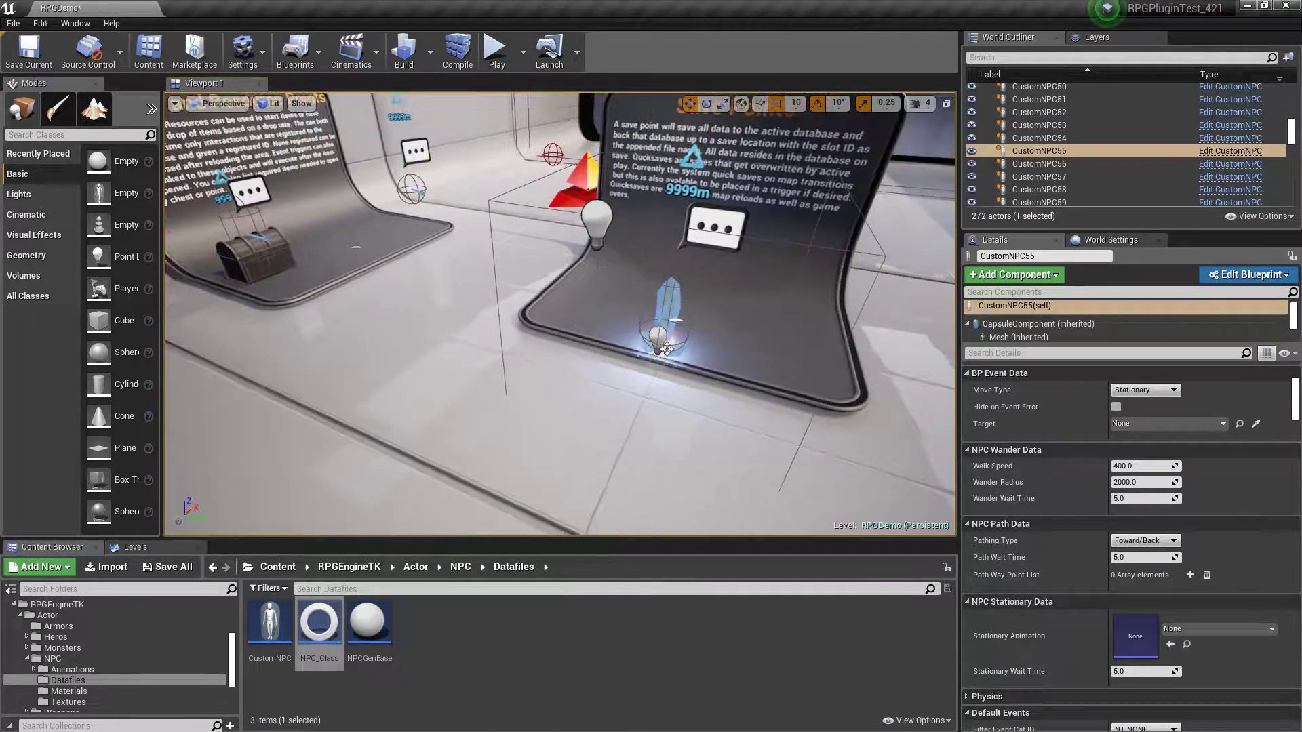
left_click(667, 349)
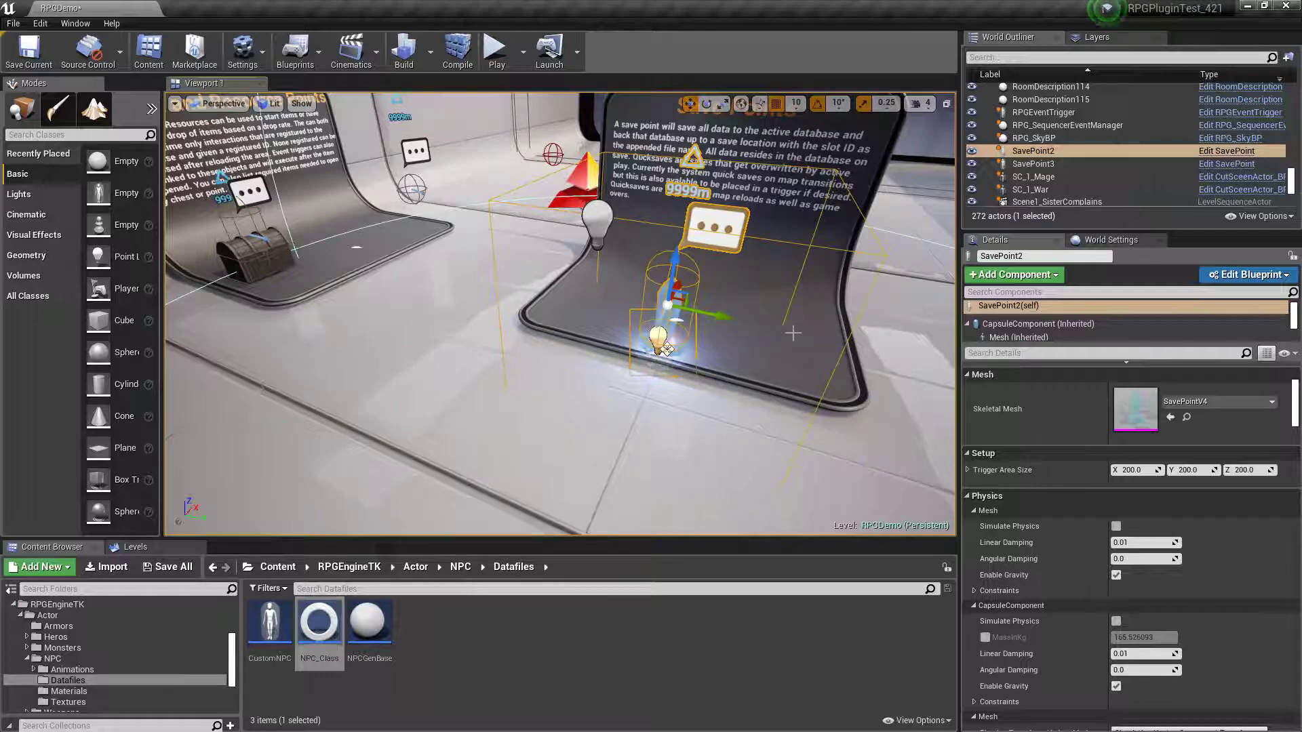
left_click(677, 299)
left_click(678, 299)
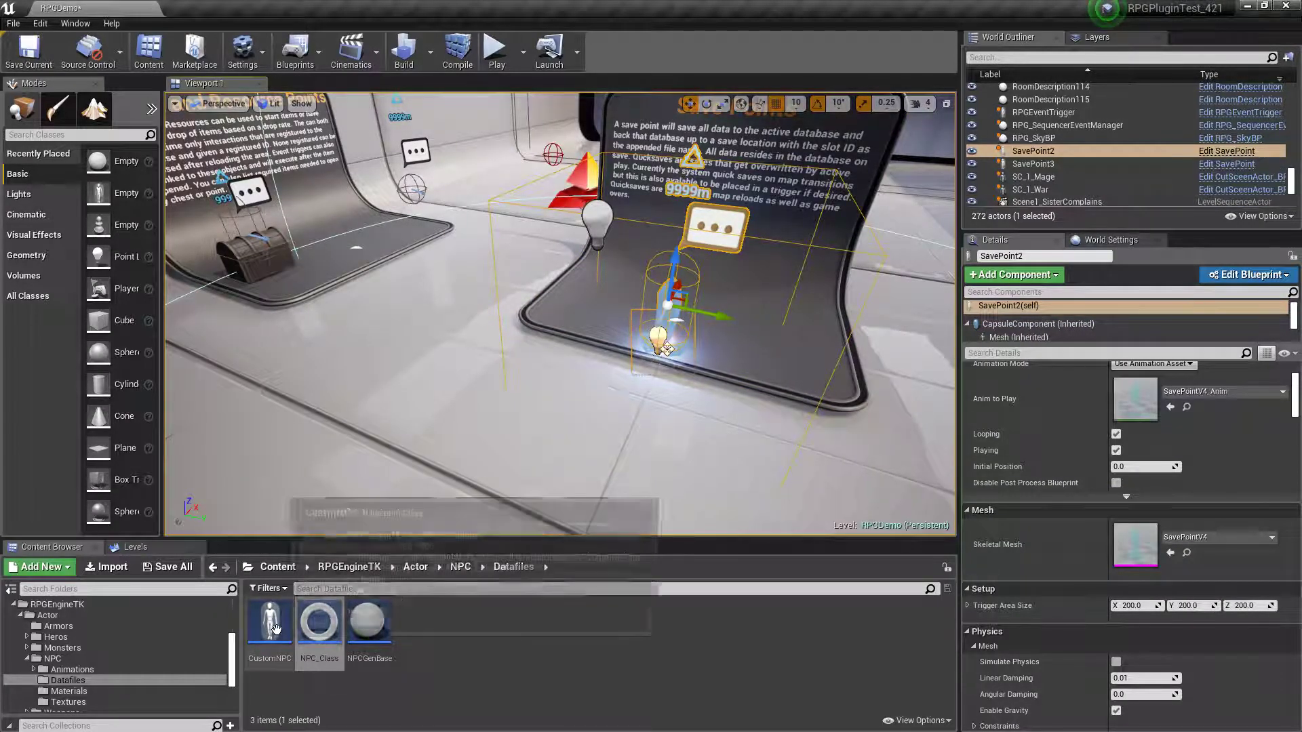
- Open the SavePoint blueprint, examine its components in the 3D view, and close it
left_click(1224, 150)
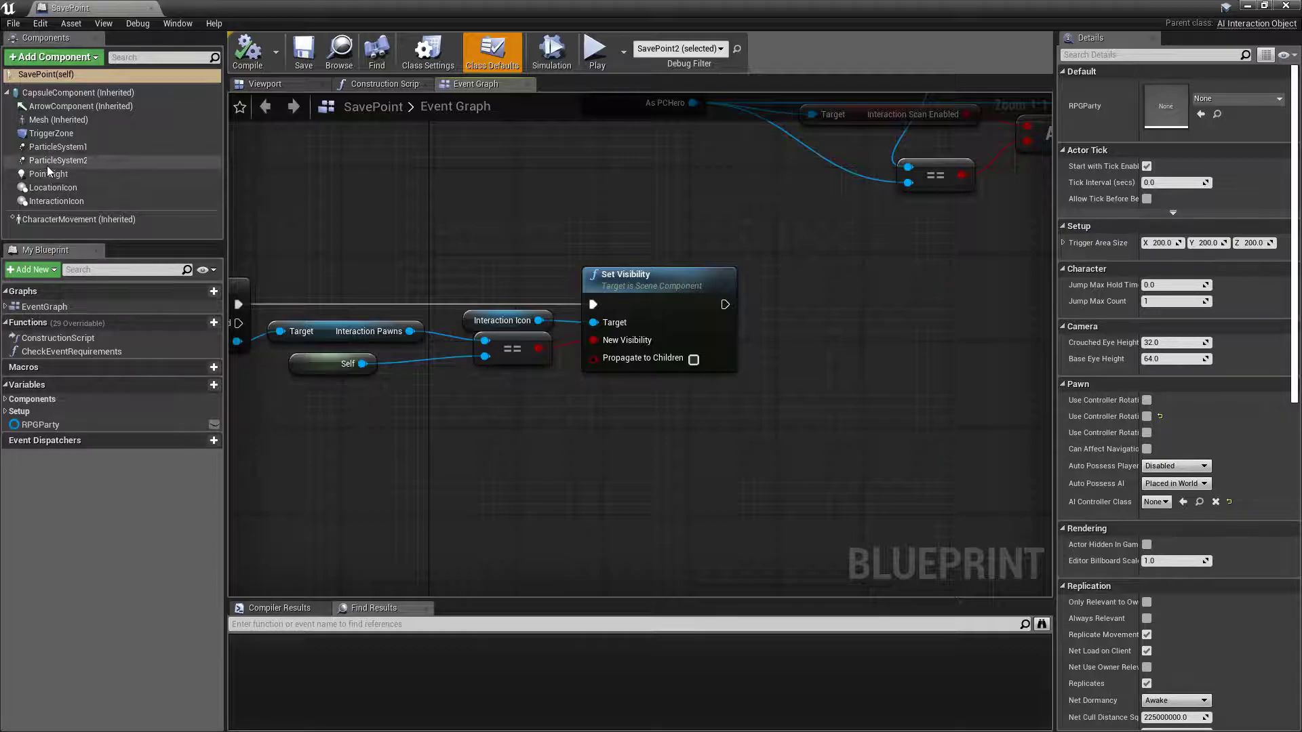
left_click(275, 85)
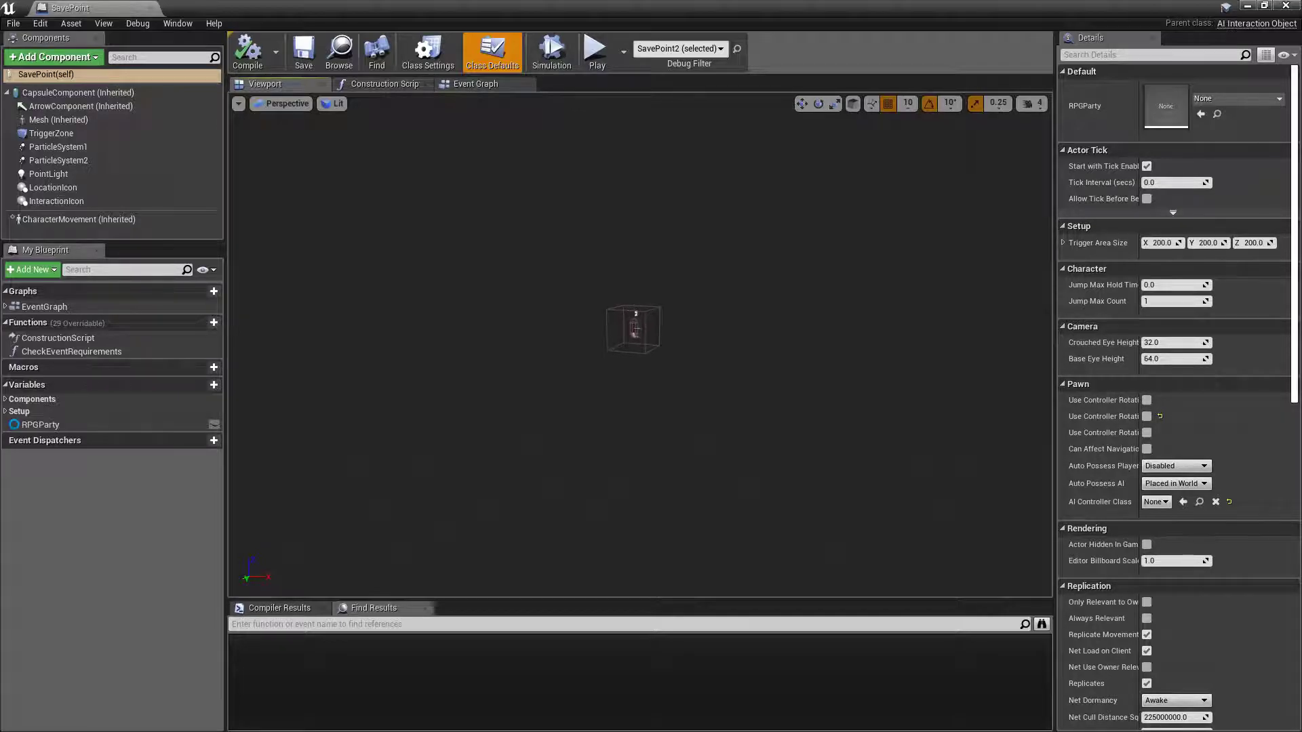
right_click_drag(634, 345, 545, 380)
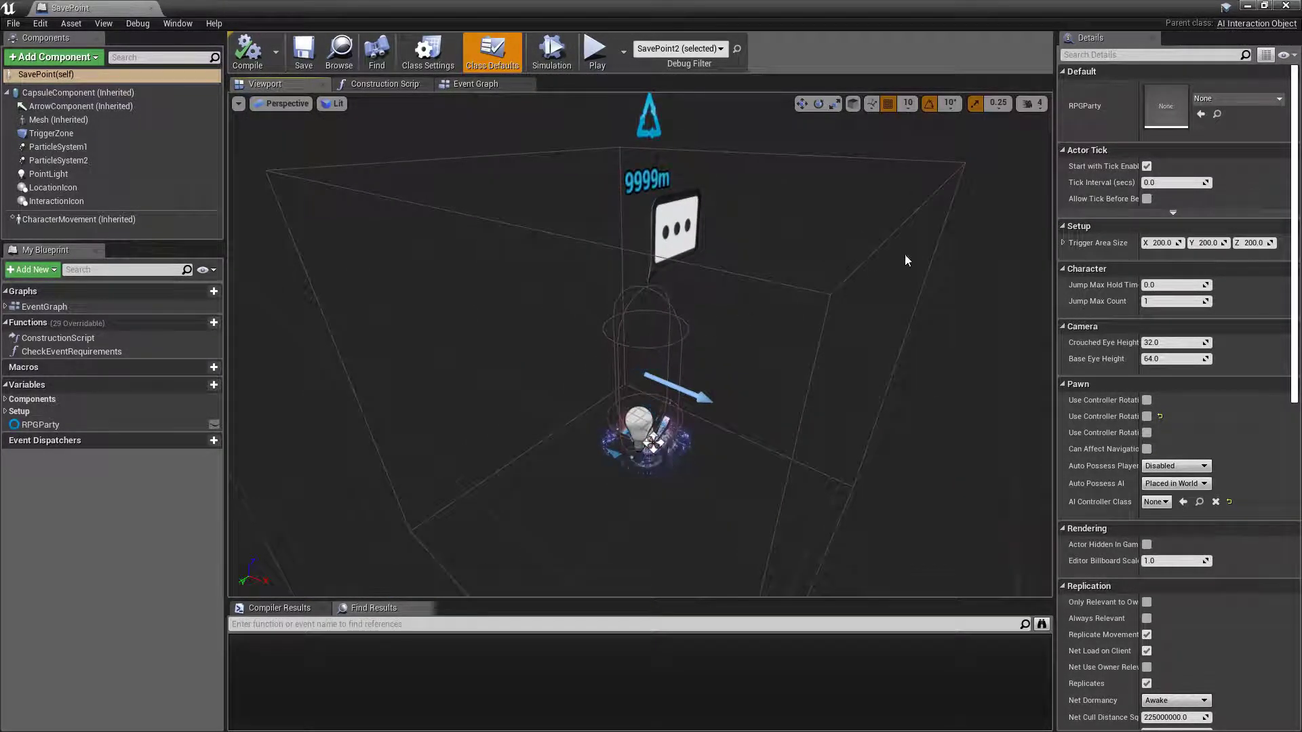
left_click(1293, 6)
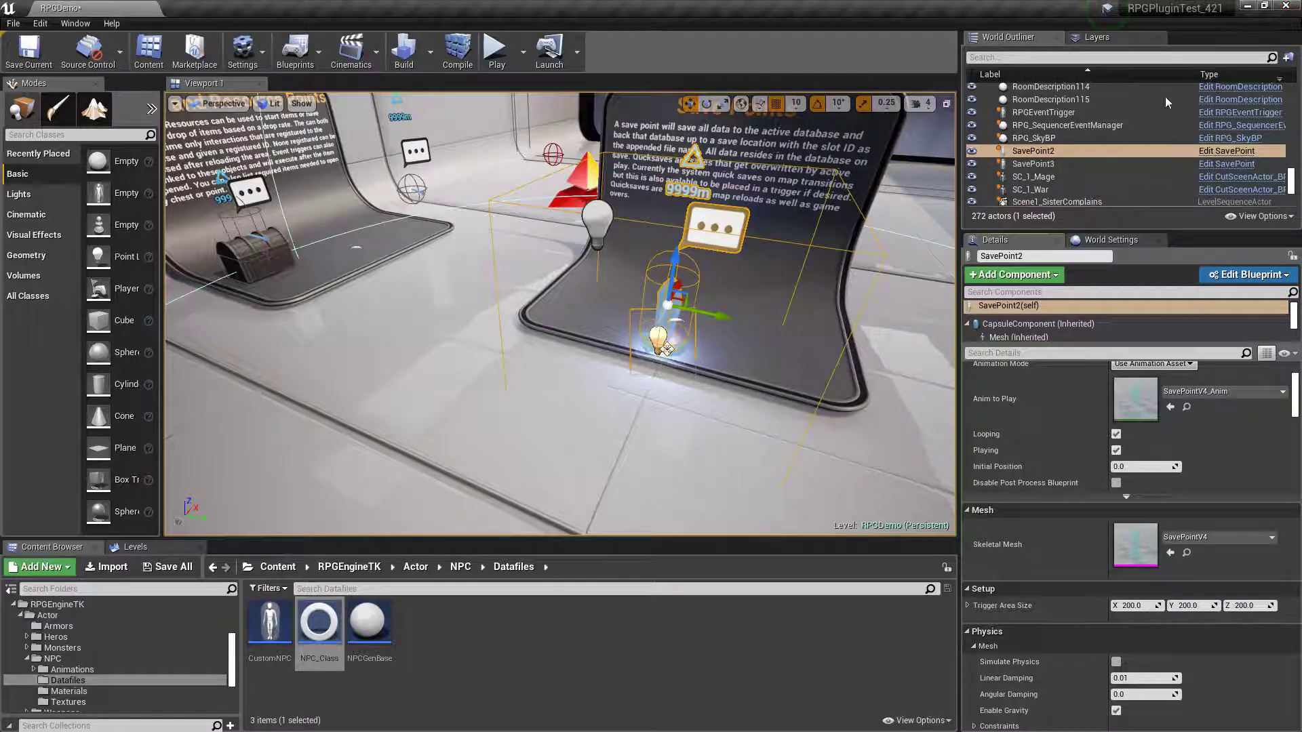
- Select the treasure chest on the Chest and Resource Points stand and examine its display
left_click(667, 349)
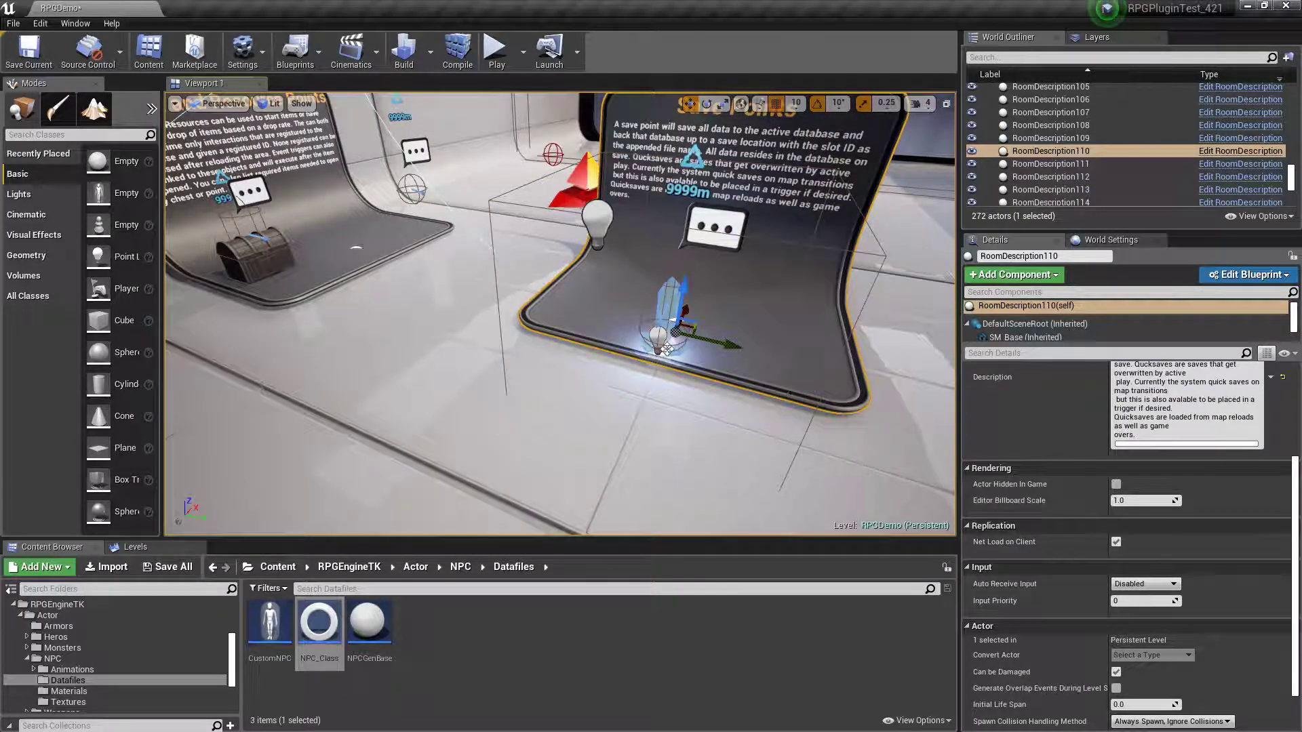
right_click_drag(666, 349, 784, 387)
scroll(785, 388, "up", 8)
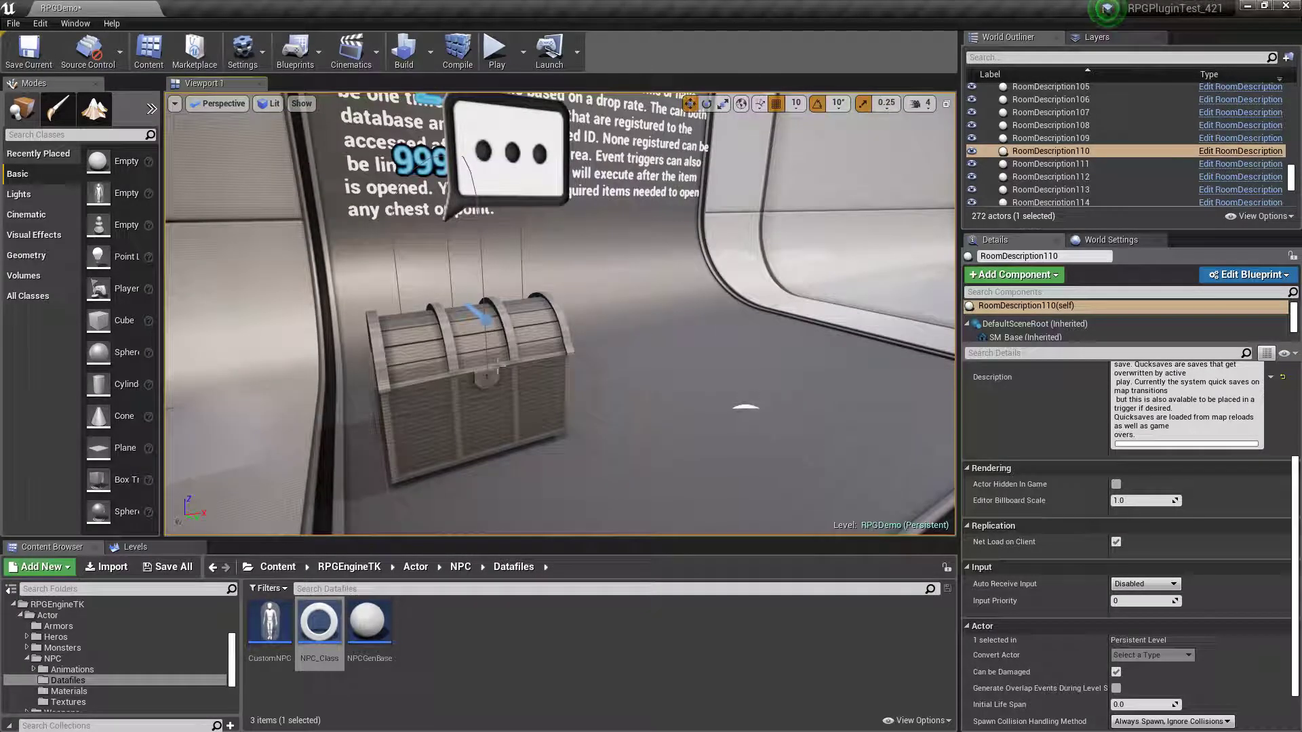
left_click(499, 368)
scroll(544, 362, "down", 5)
mouse_move(543, 357)
right_mouse_down()
mouse_move(547, 391)
mouse_move(546, 349)
right_mouse_up()
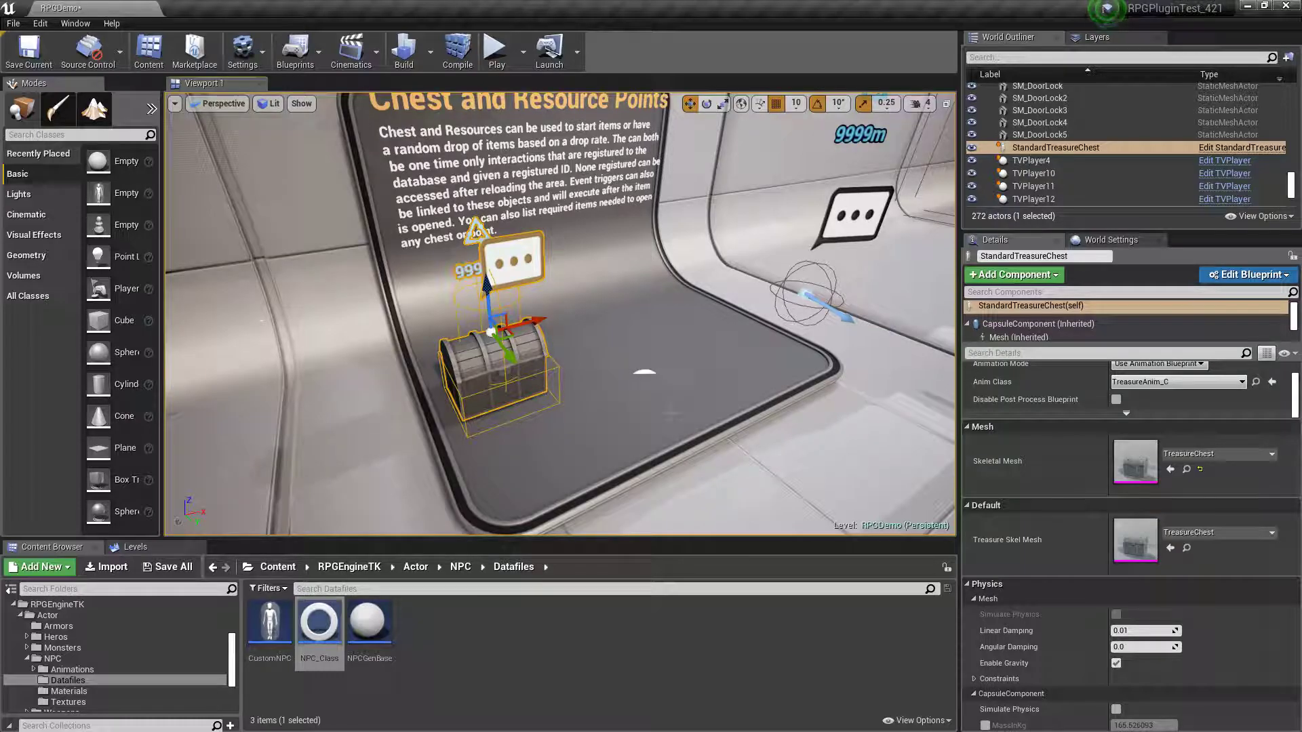
- Compare the resource point with the treasure chest on the same stand, ending with the resource point selected
right_click_drag(687, 326, 686, 326)
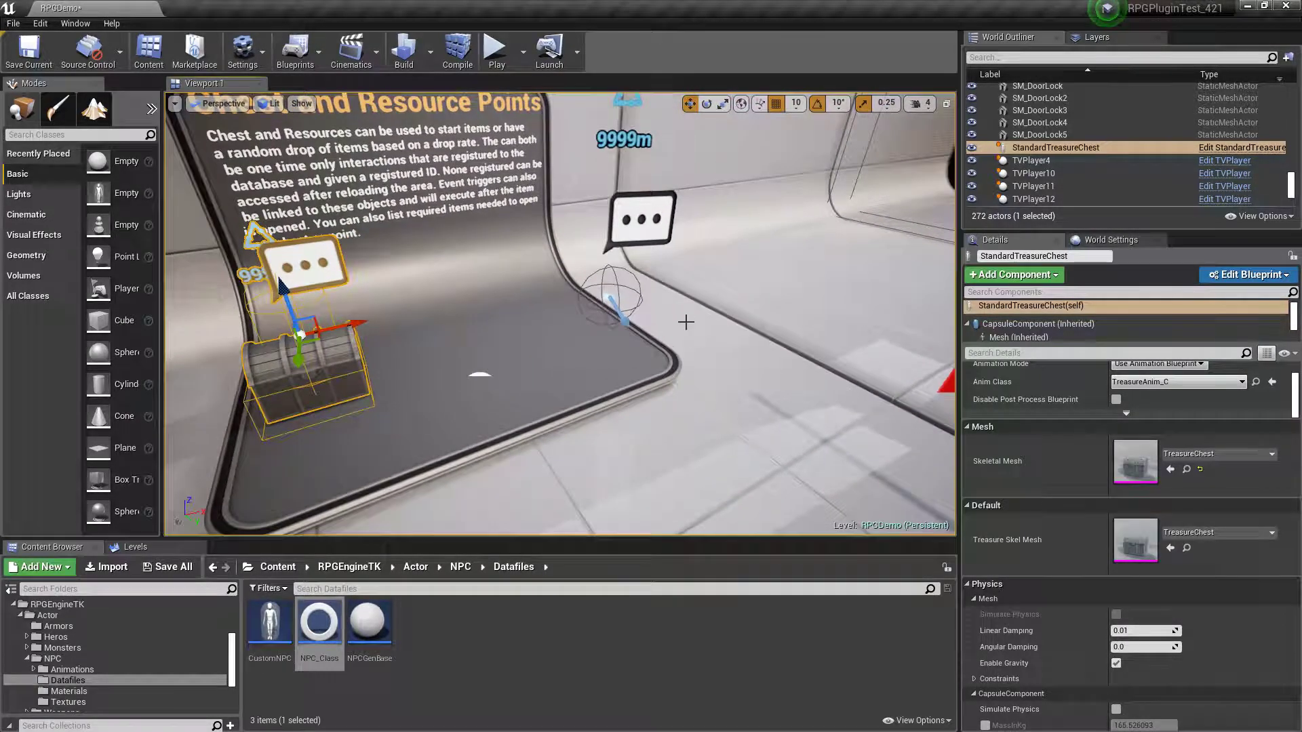
left_click(609, 300)
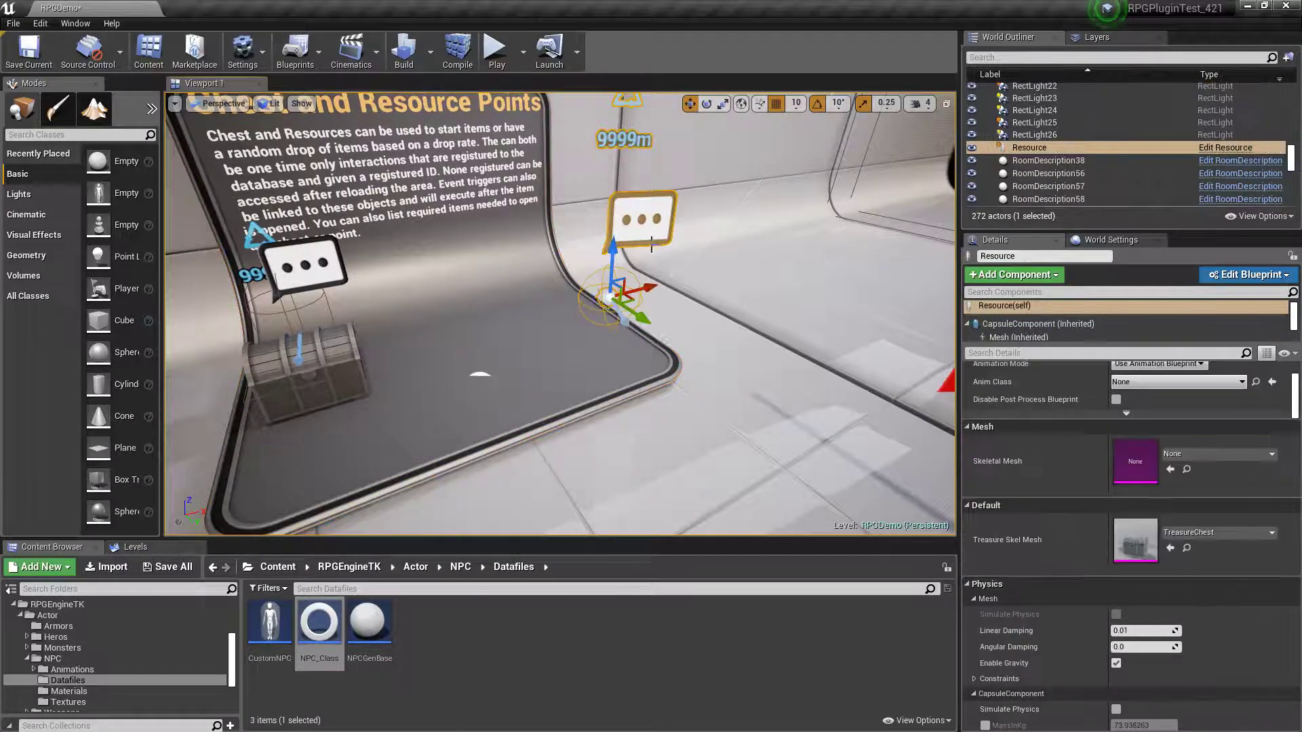
left_click(610, 293)
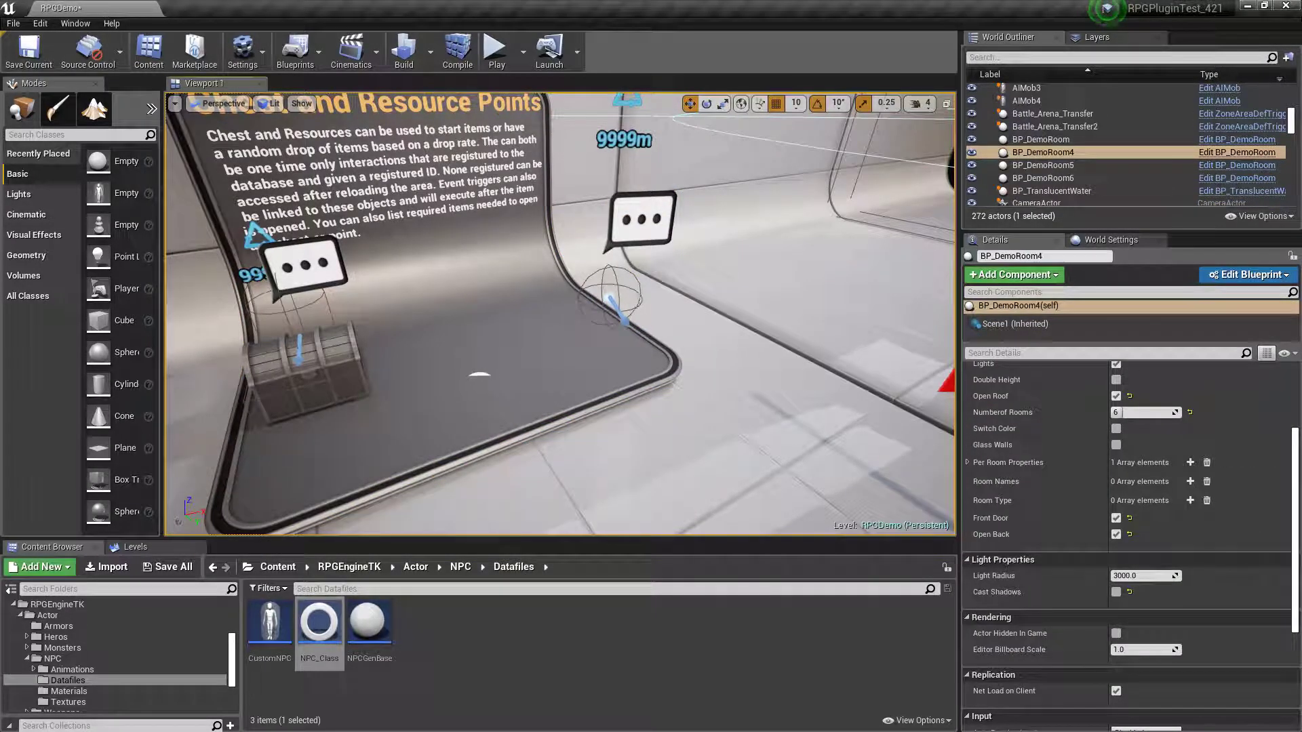
key("d")
right_click_drag(507, 333, 400, 334)
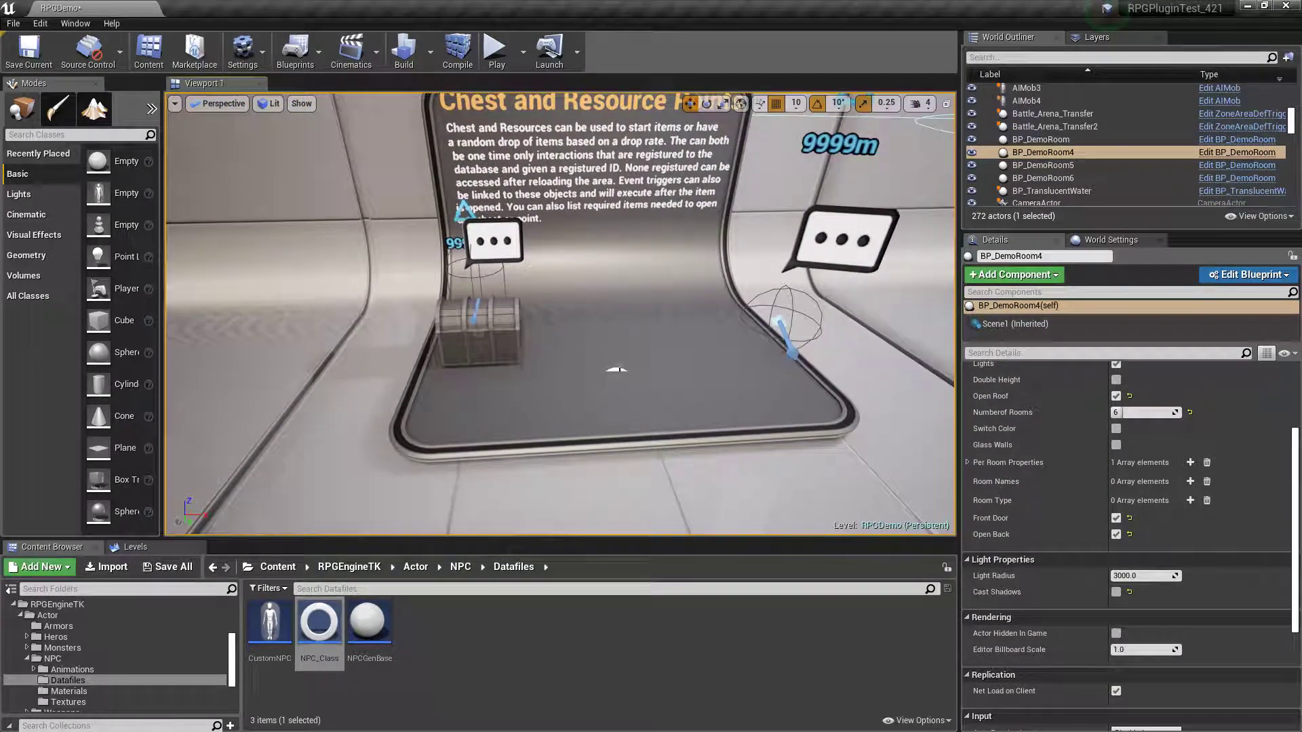
left_click(506, 333)
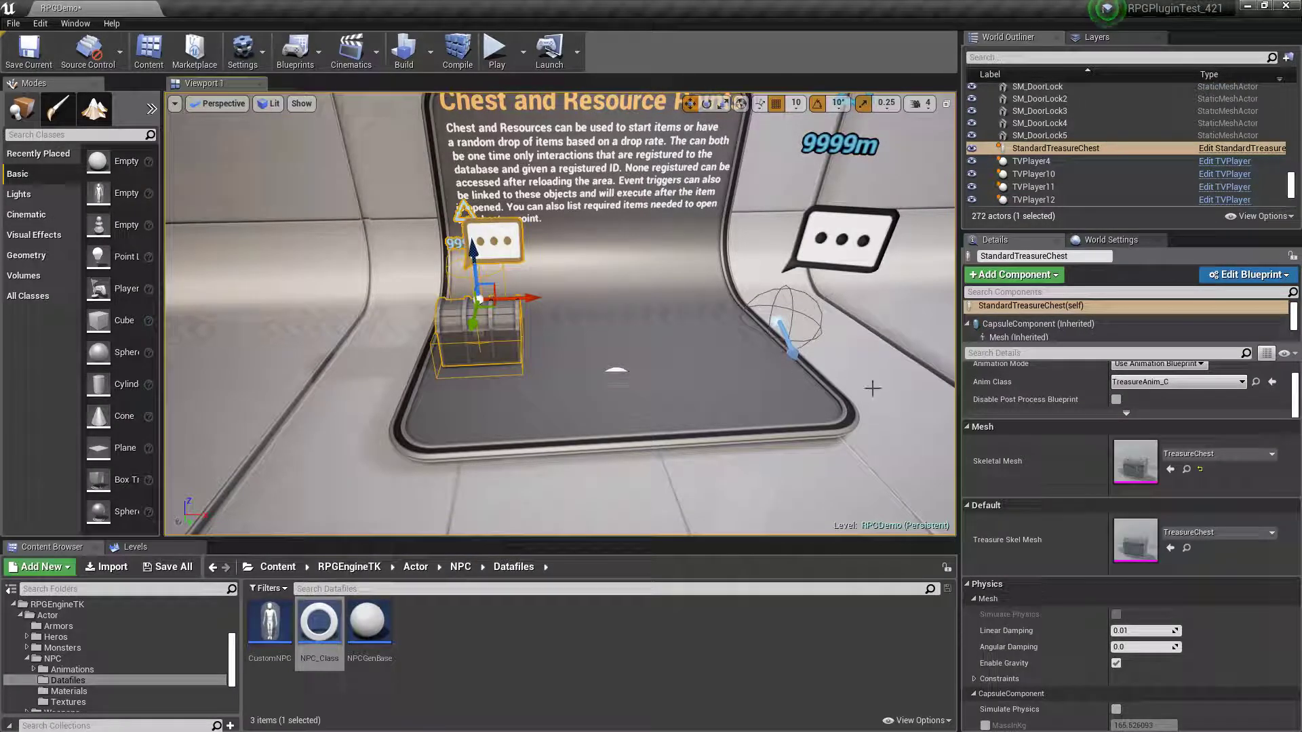
left_click(807, 273)
- Select the blue-clothed cutscene actor in the neighbouring room, and open its CutSceenActor_BP blueprint briefly before closing it
left_click_drag(790, 298, 882, 268)
right_click_drag(881, 268, 594, 265)
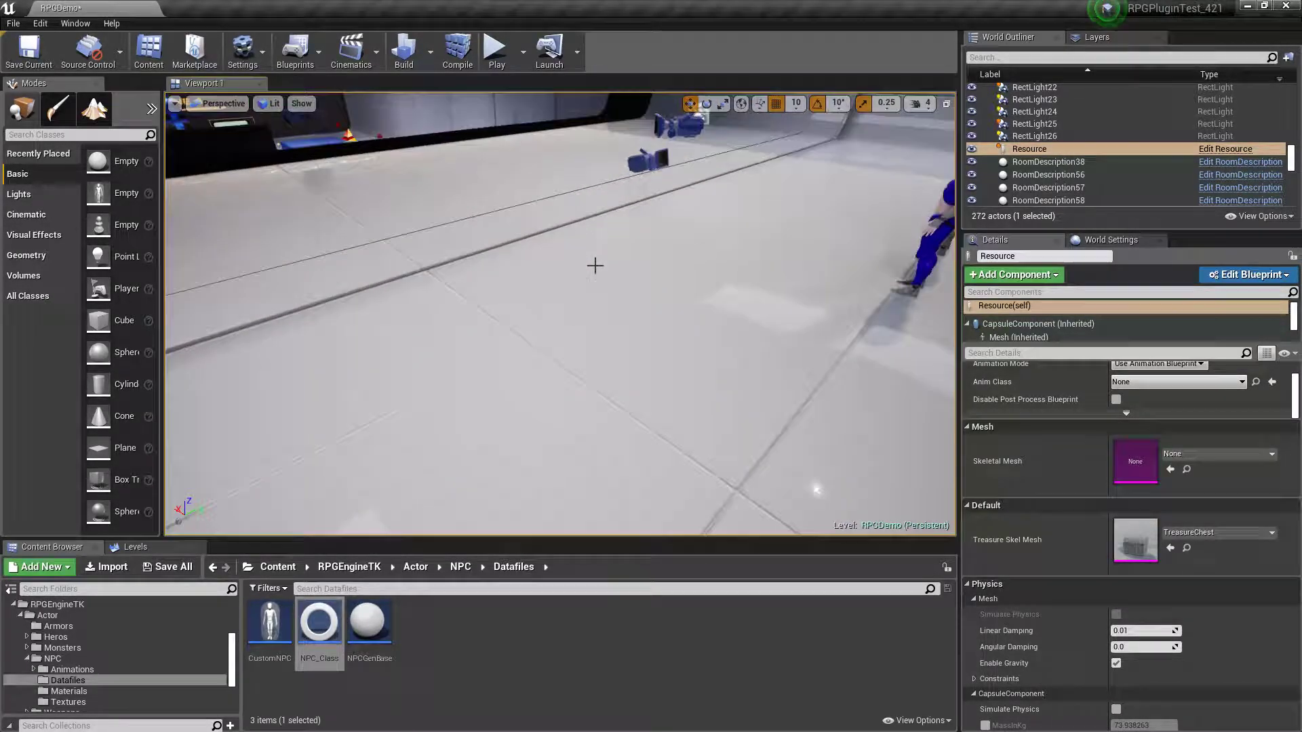
right_click_drag(747, 400, 712, 319)
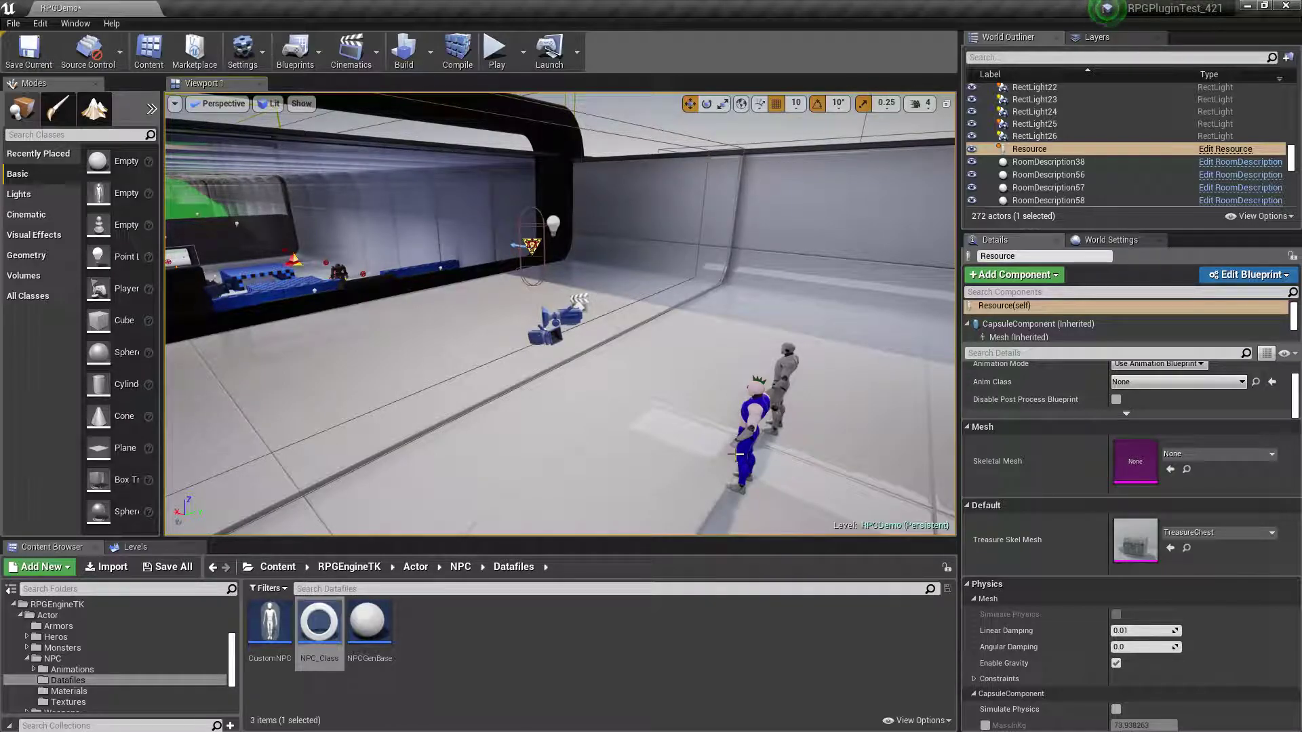
left_click(756, 401)
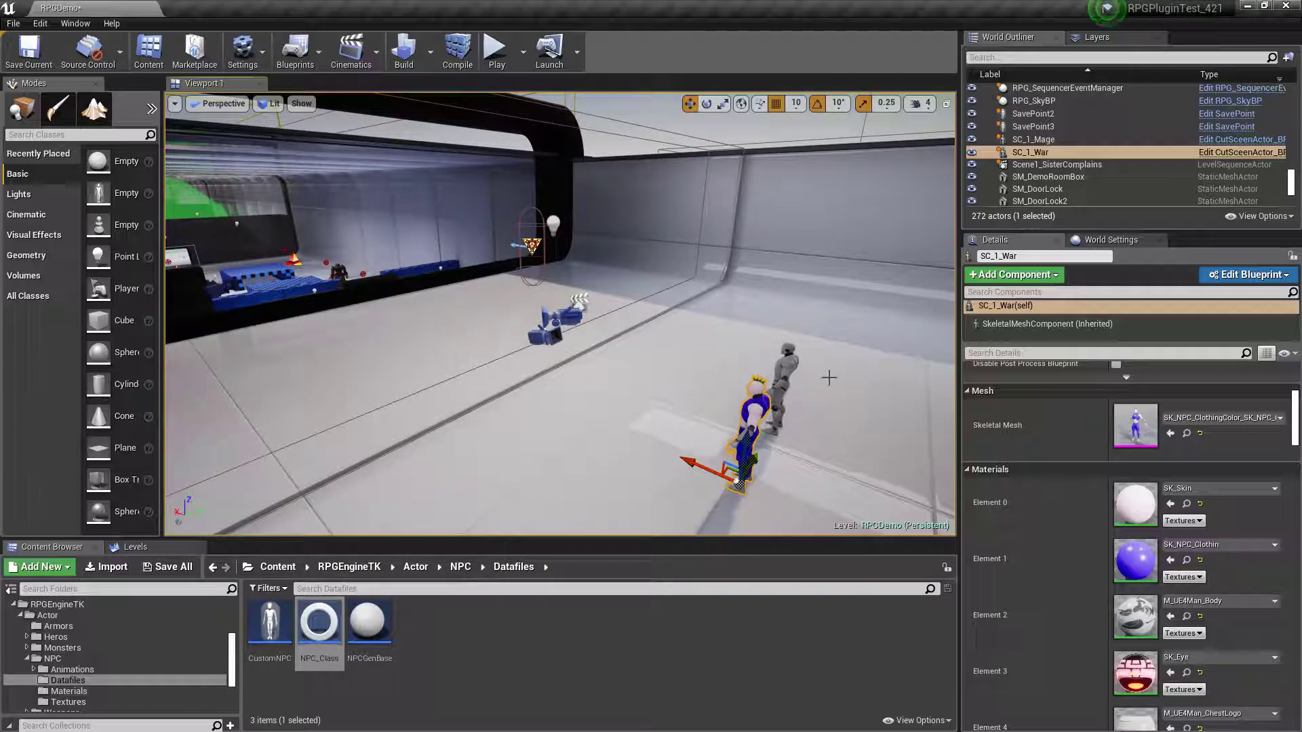
left_click(1275, 153)
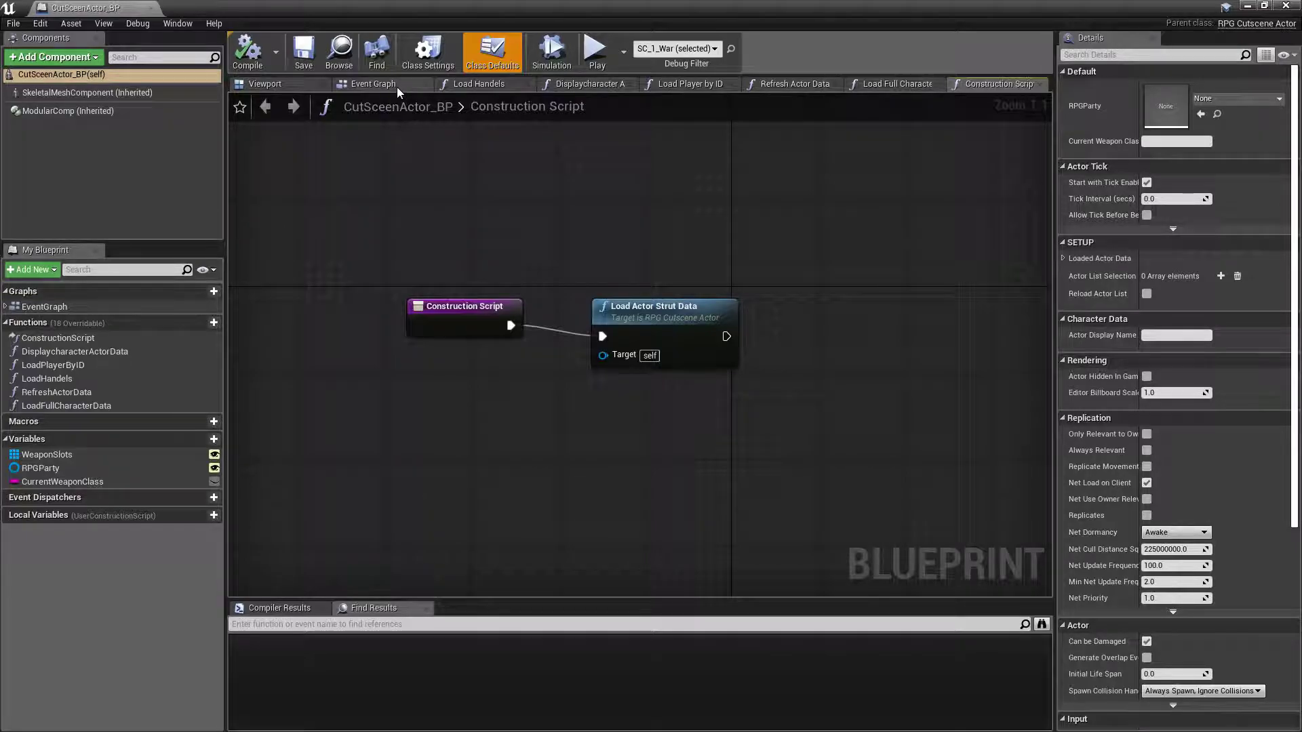
left_click(1285, 6)
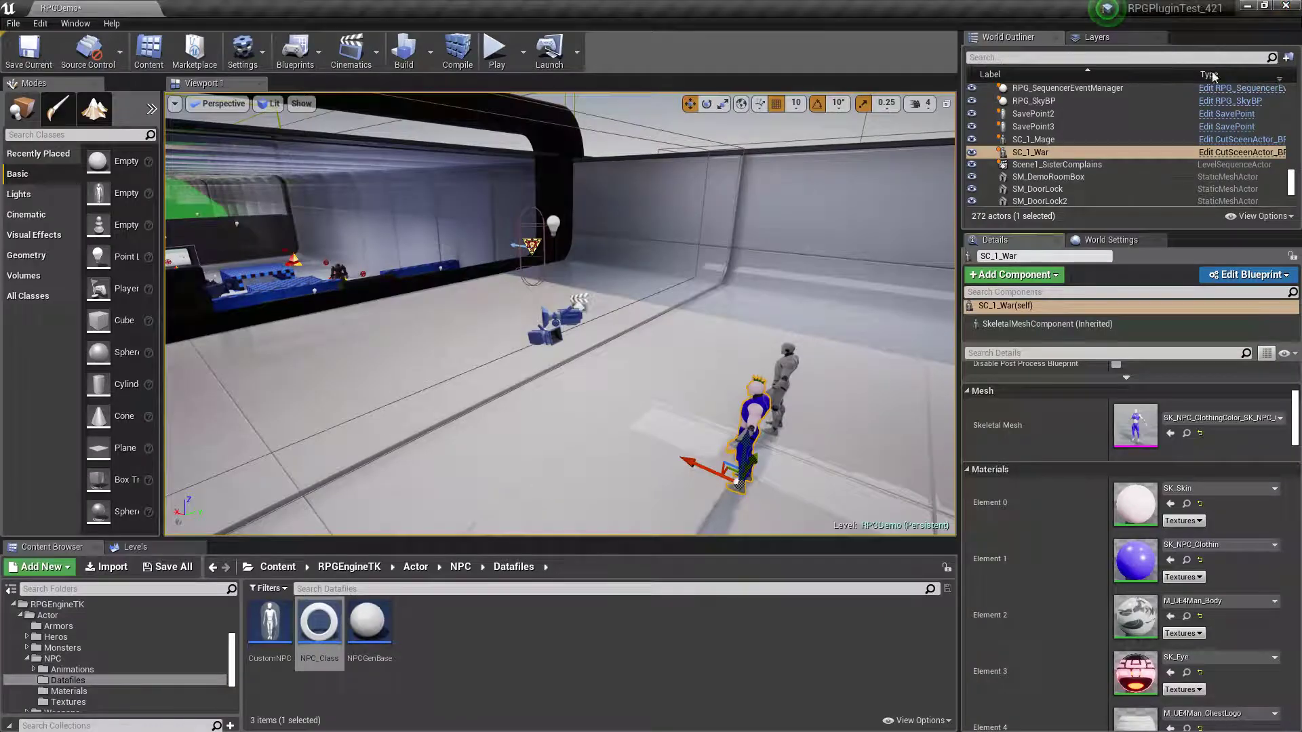
- Review SC_1_War's transform, animation, skeletal mesh and material settings
scroll(1081, 470, "up", 3)
scroll(1070, 456, "up", 1)
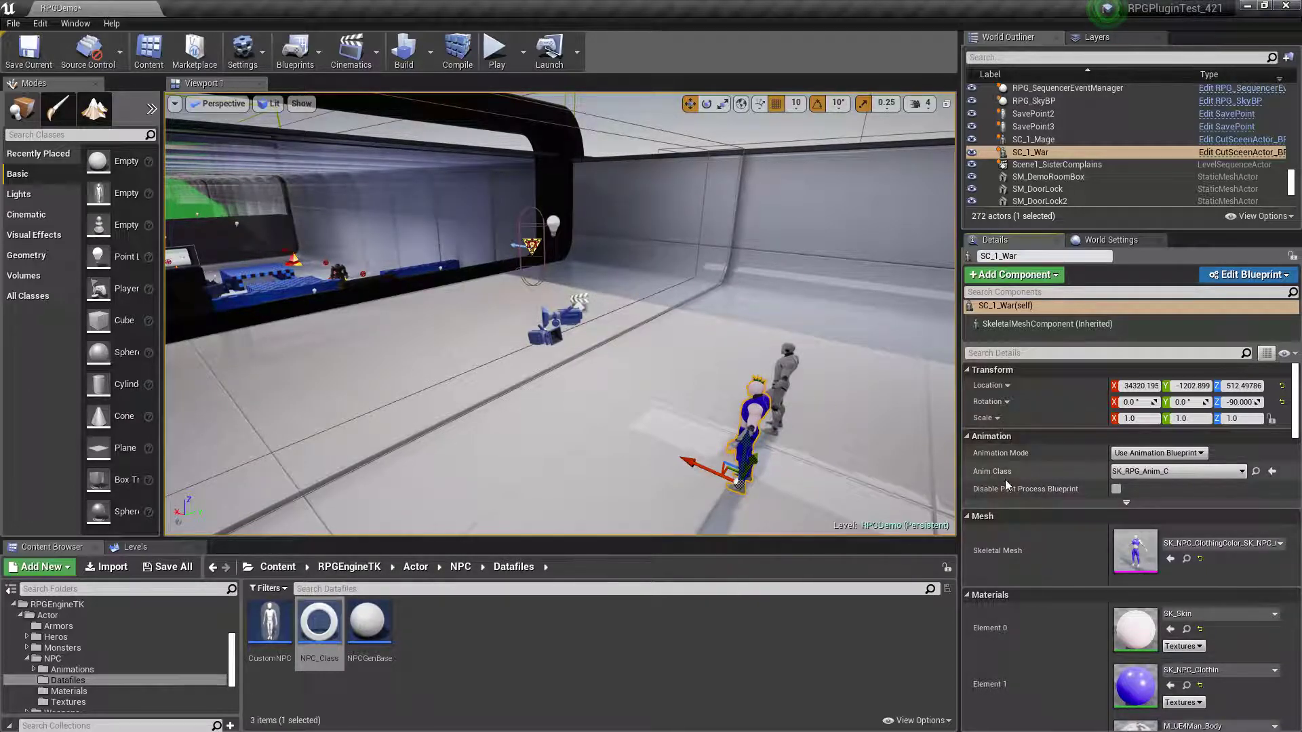
scroll(1051, 486, "down", 3)
scroll(1053, 490, "down", 1)
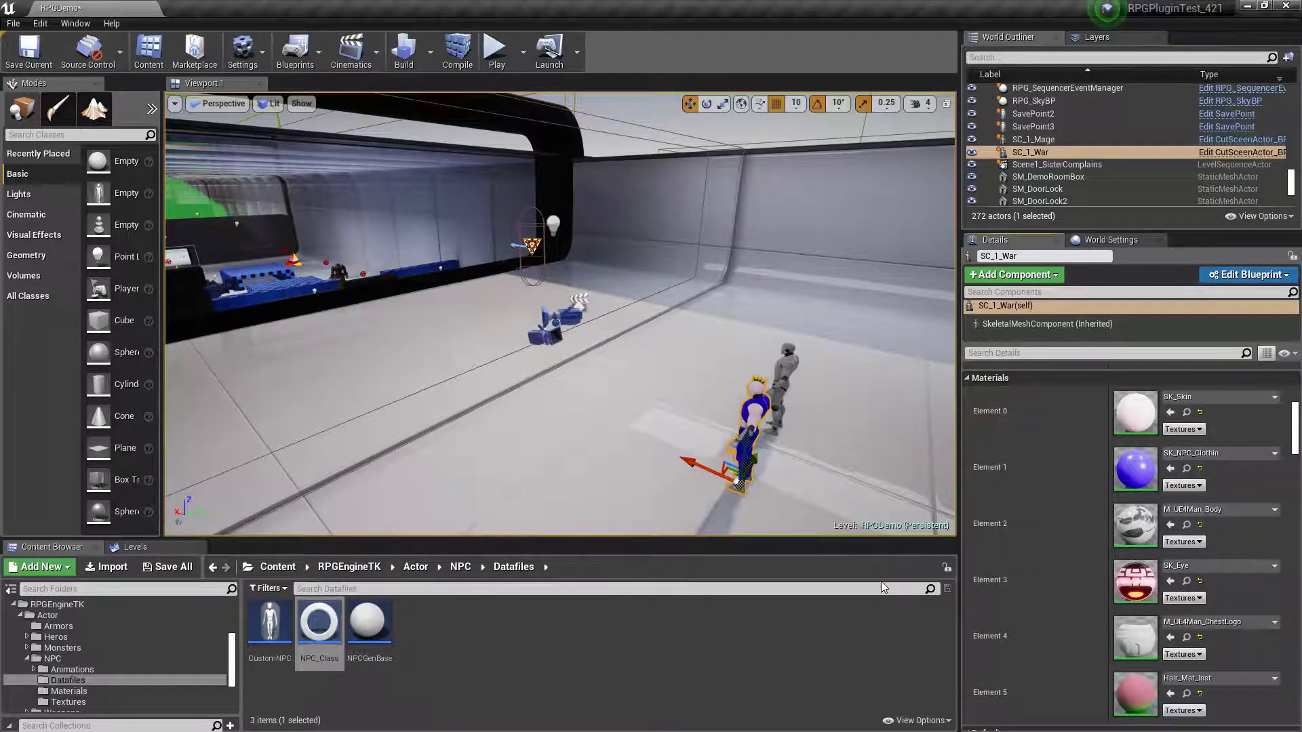
- Inspect SC_1_War's Actor List Selection entry and its available row names without changing them, and collapse the entry again
scroll(1022, 517, "down", 6)
scroll(1023, 516, "down", 10)
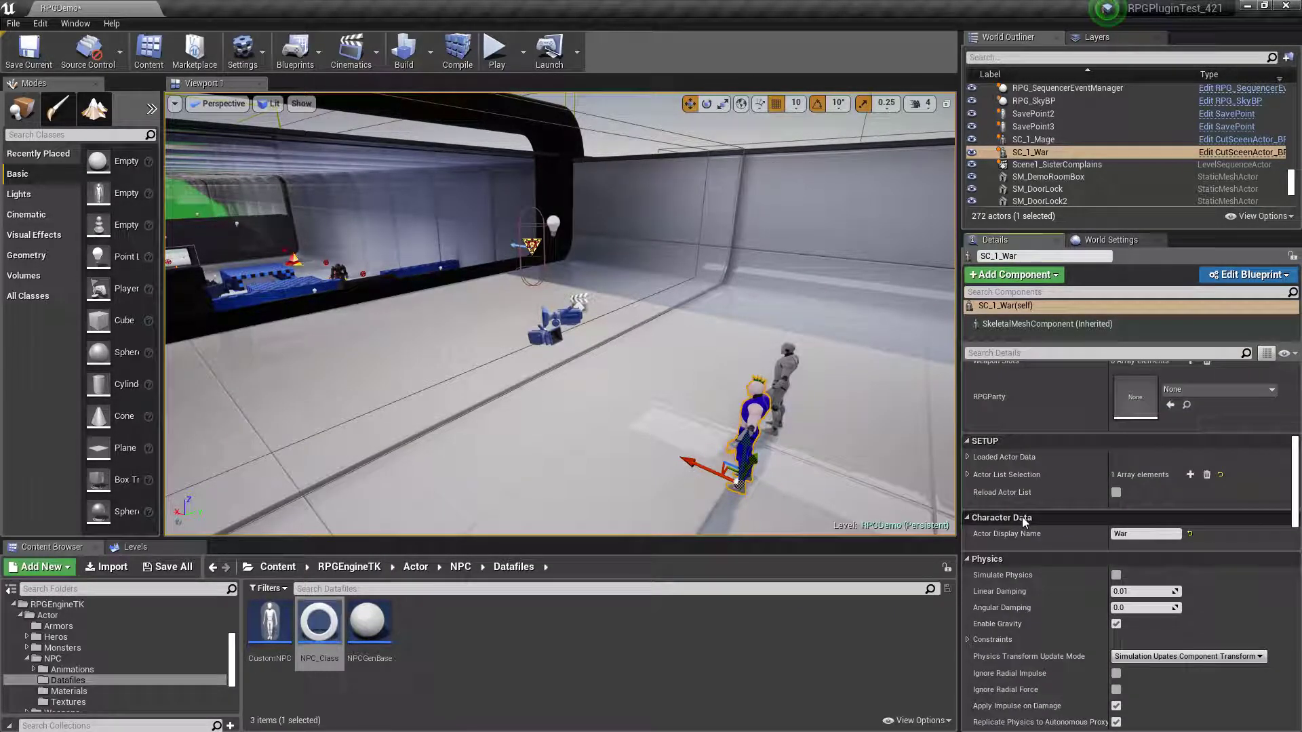
left_click(969, 502)
left_click(968, 502)
left_click(968, 517)
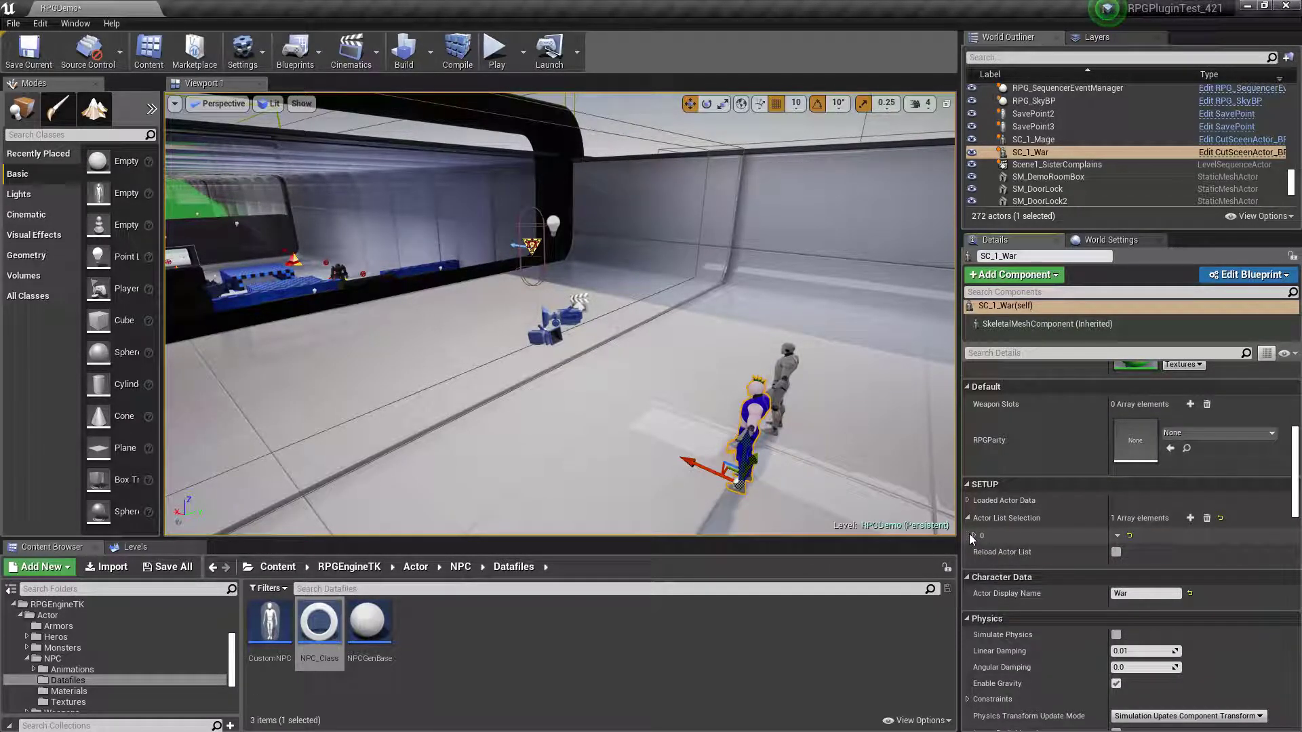
left_click(975, 535)
left_click(1152, 571)
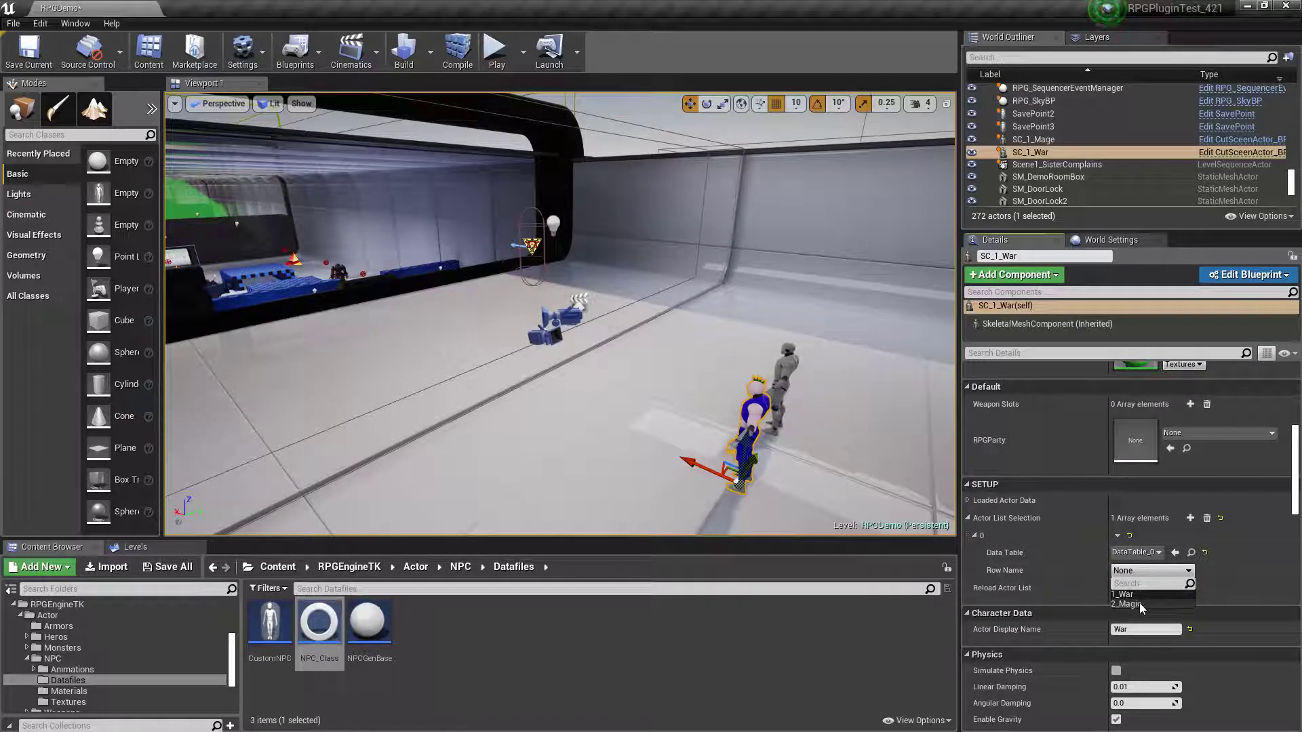
left_click(1044, 572)
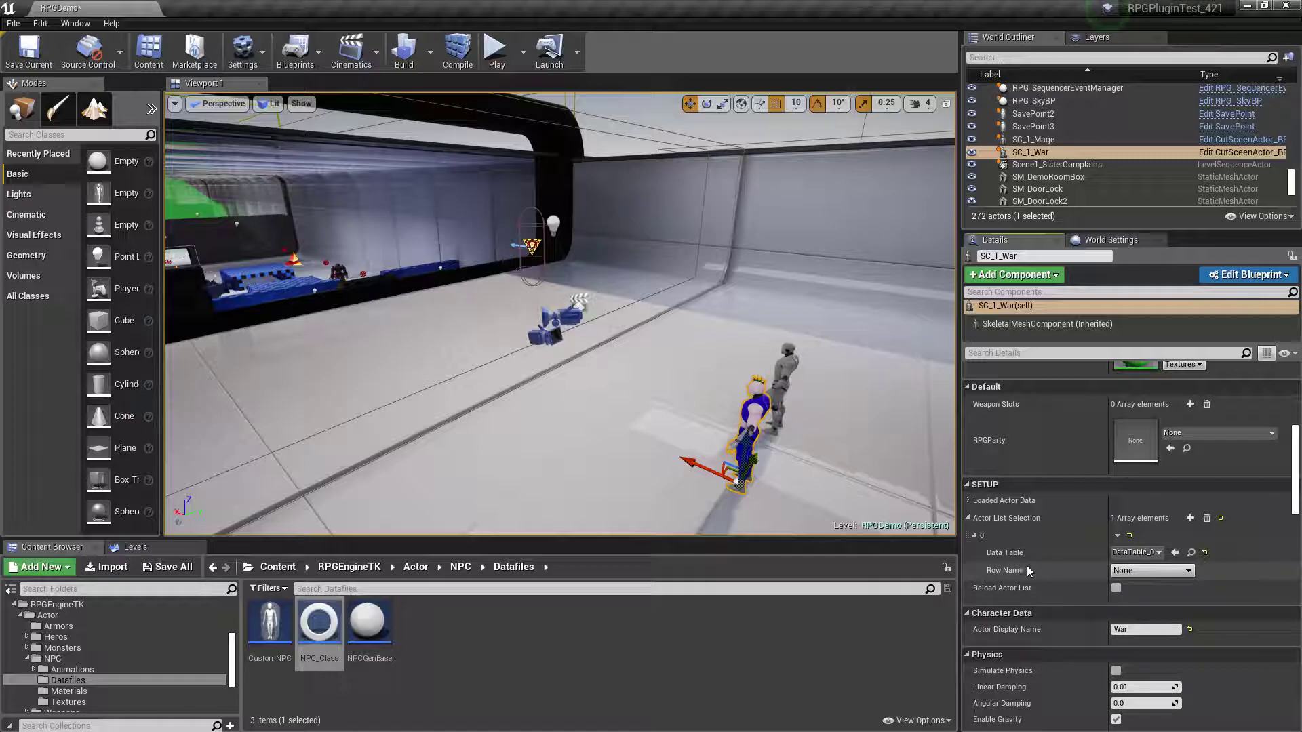
left_click(974, 536)
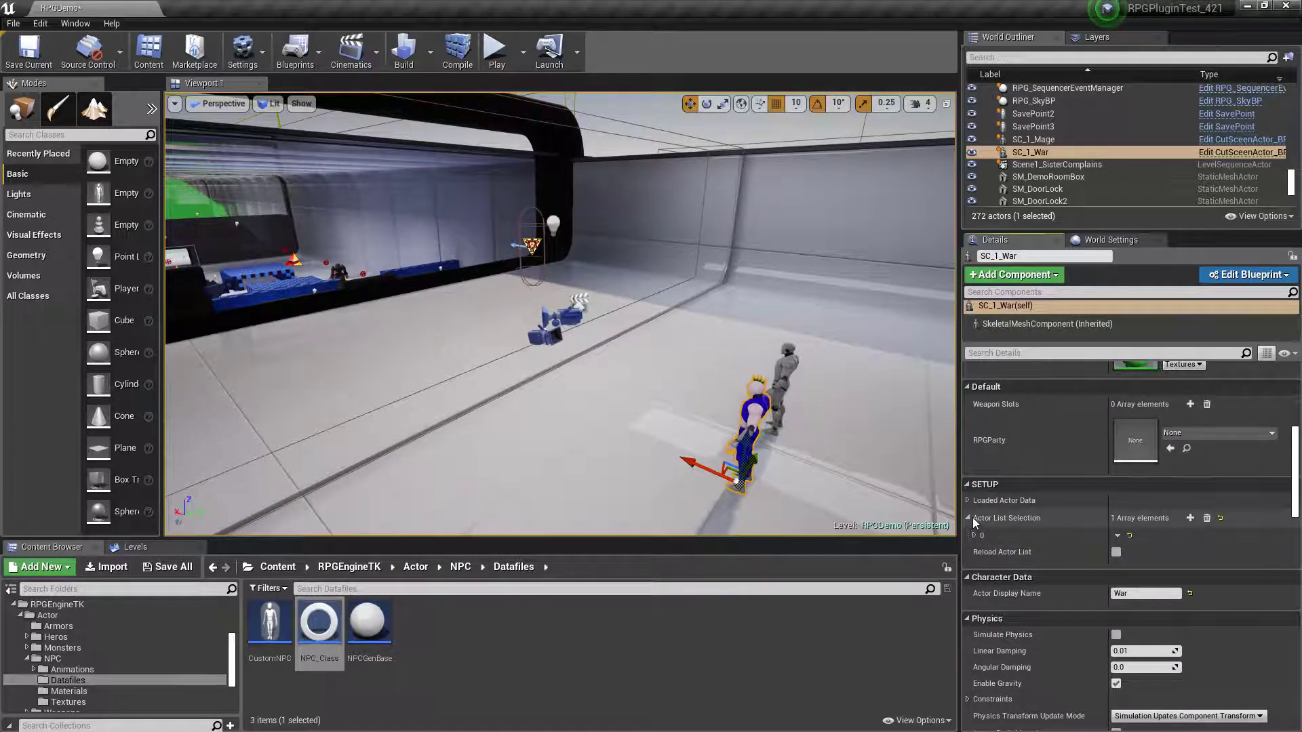
left_click(969, 518)
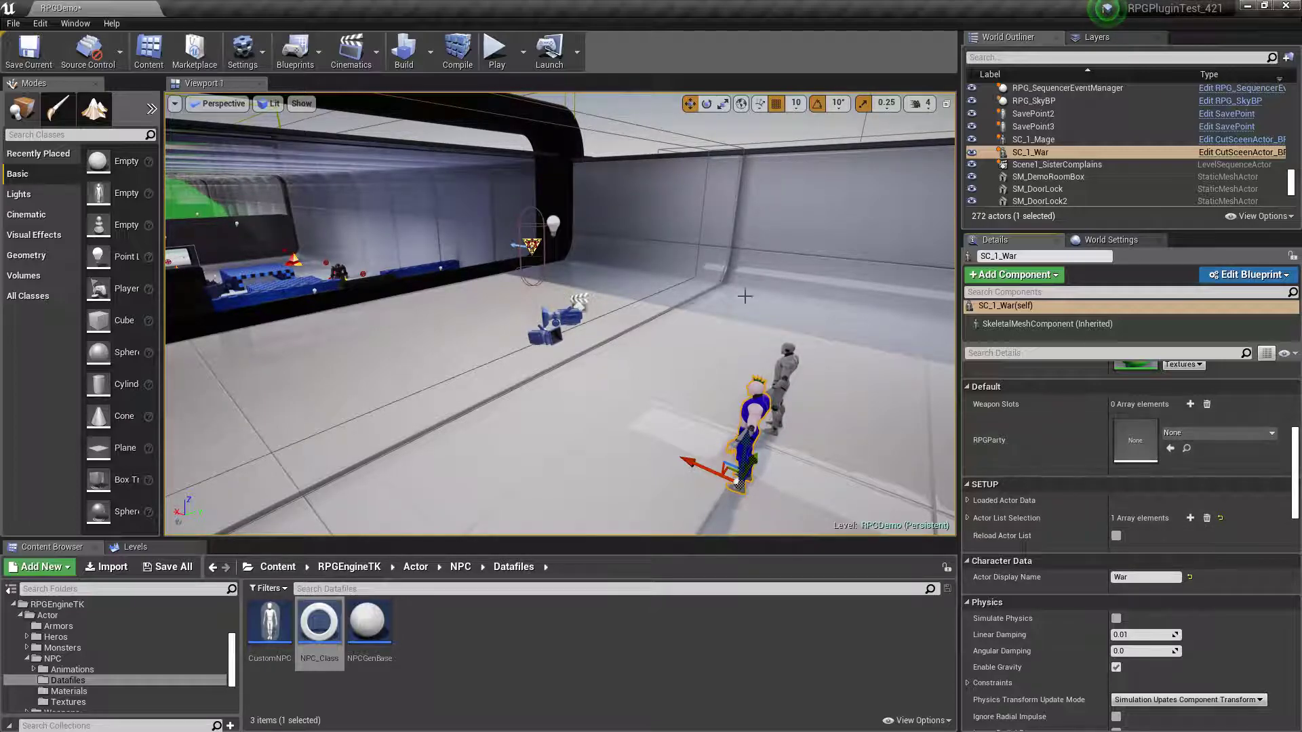
- Select the Scene1_SisterComplains level sequence actor in the viewport, open its level sequence, and move the Sequencer window lower to uncover the viewport
left_click(577, 308)
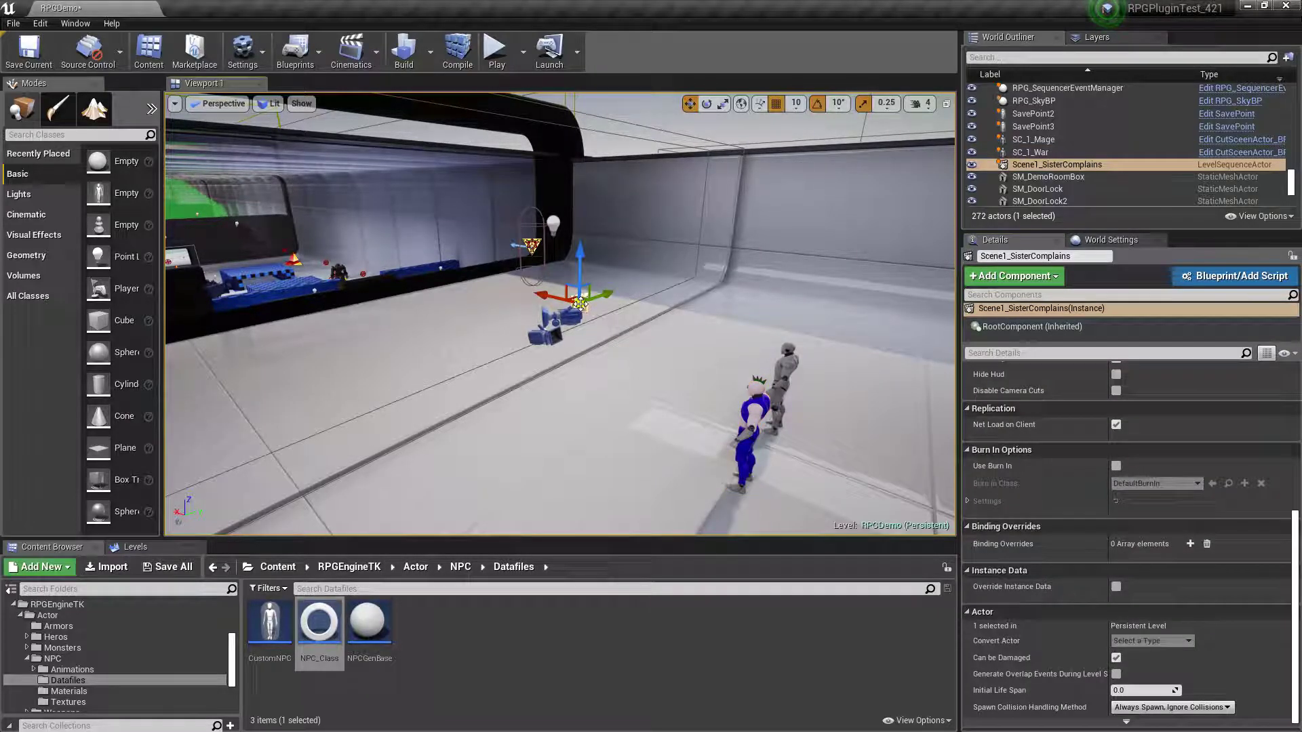
scroll(1199, 445, "up", 10)
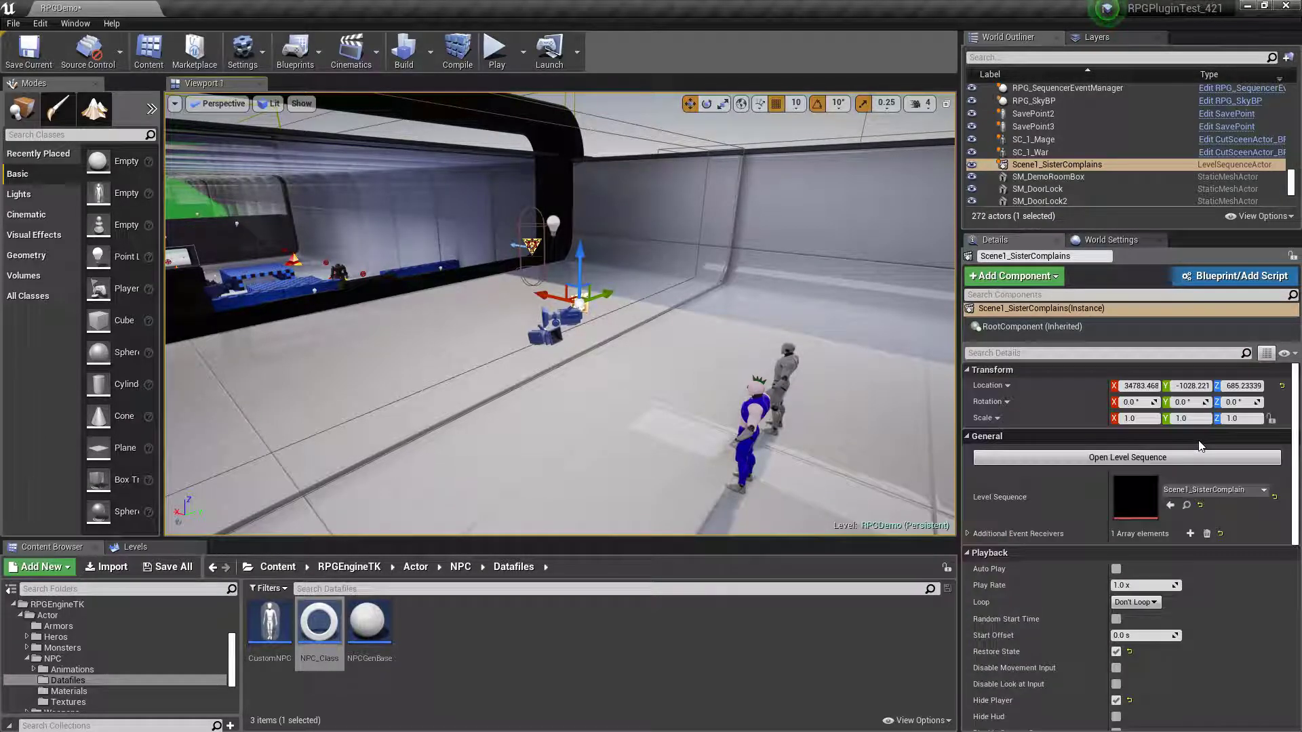
left_click(1191, 459)
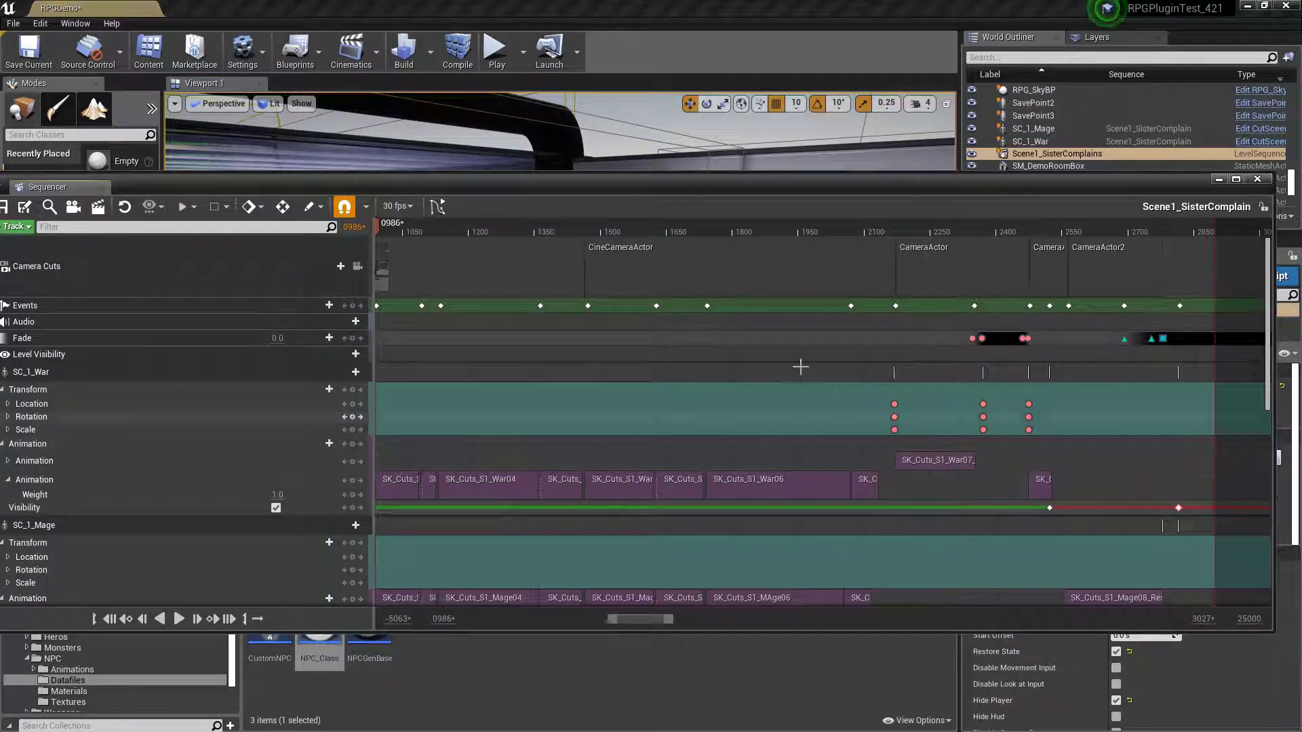
left_click_drag(689, 185, 748, 363)
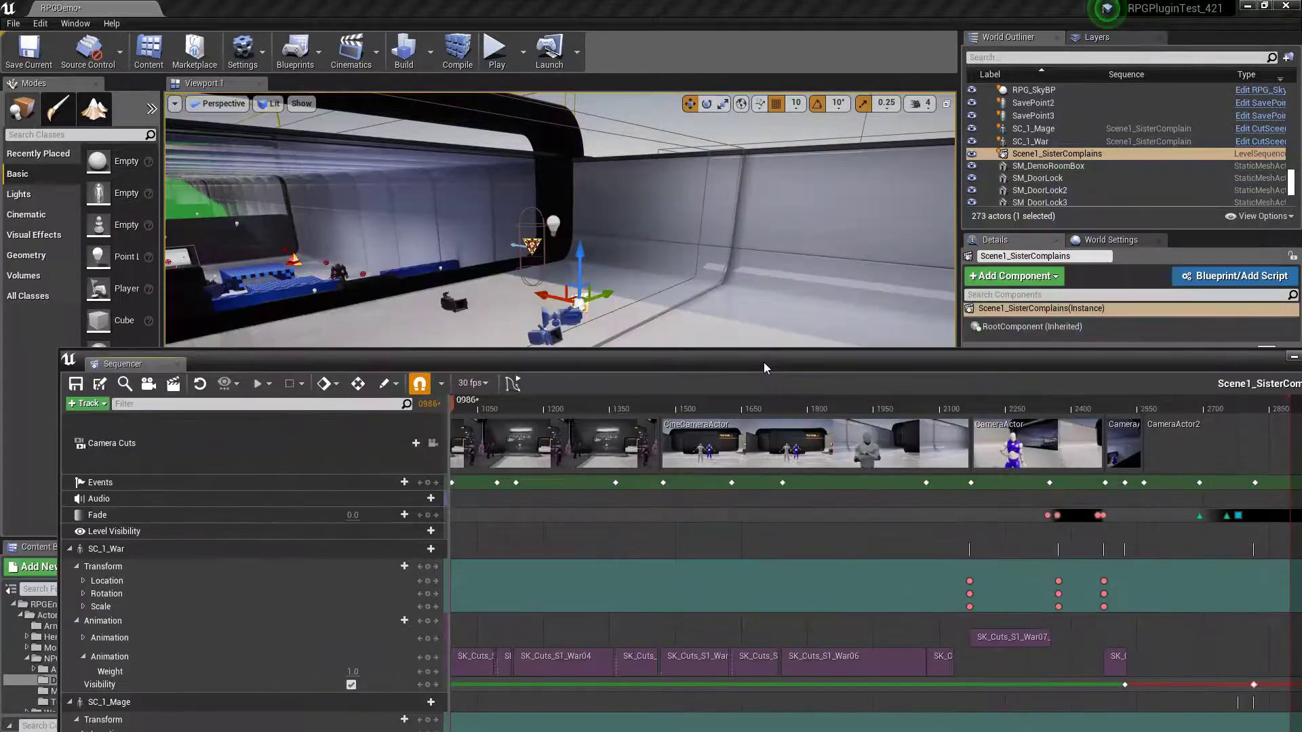
- Lock the viewport to the camera cuts and scrub the sequence back to frame 987
left_click(433, 444)
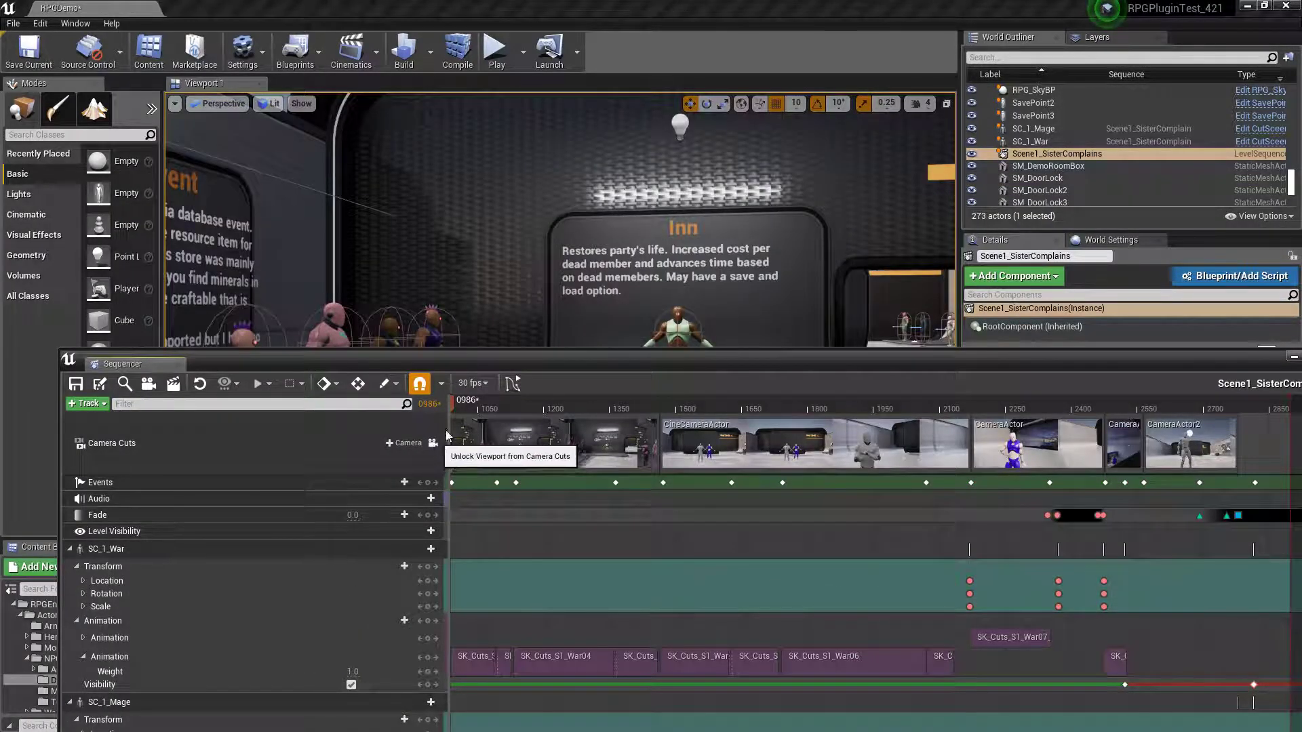
left_click(926, 448)
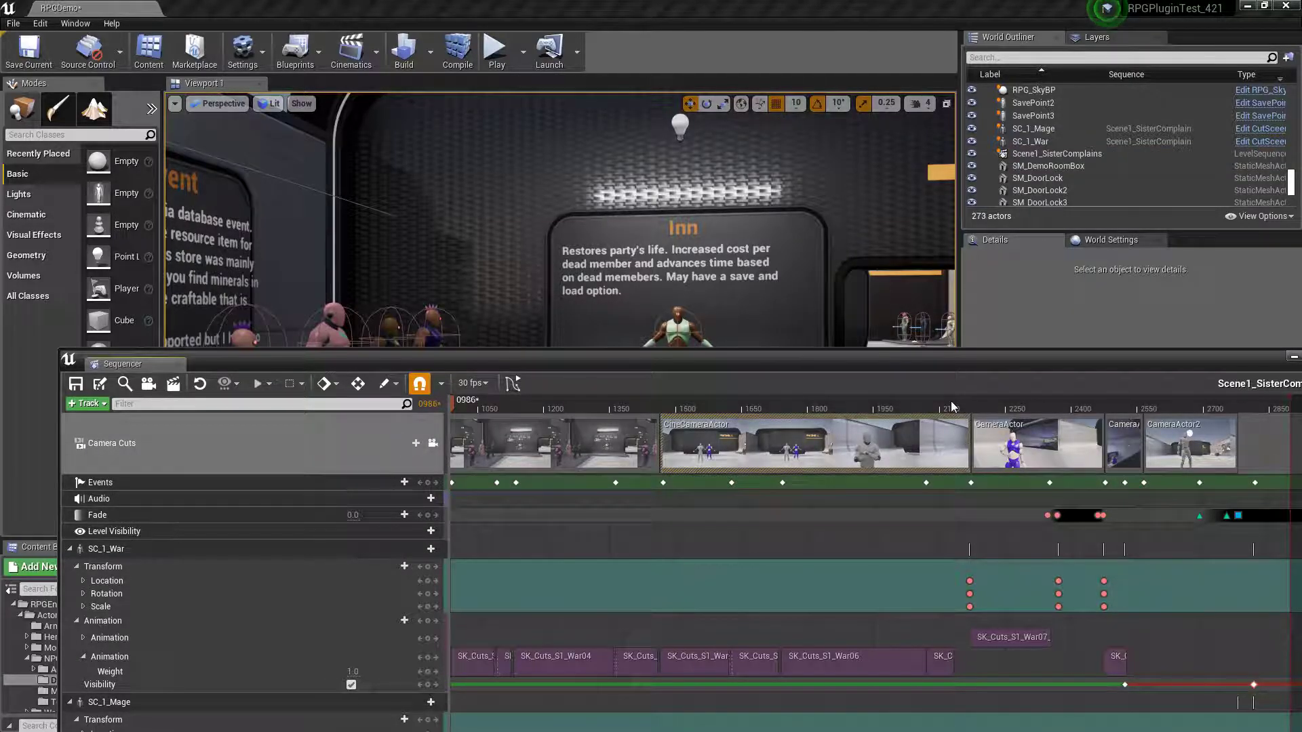
left_click(952, 405)
left_click_drag(916, 407, 396, 418)
scroll(595, 537, "down", 5)
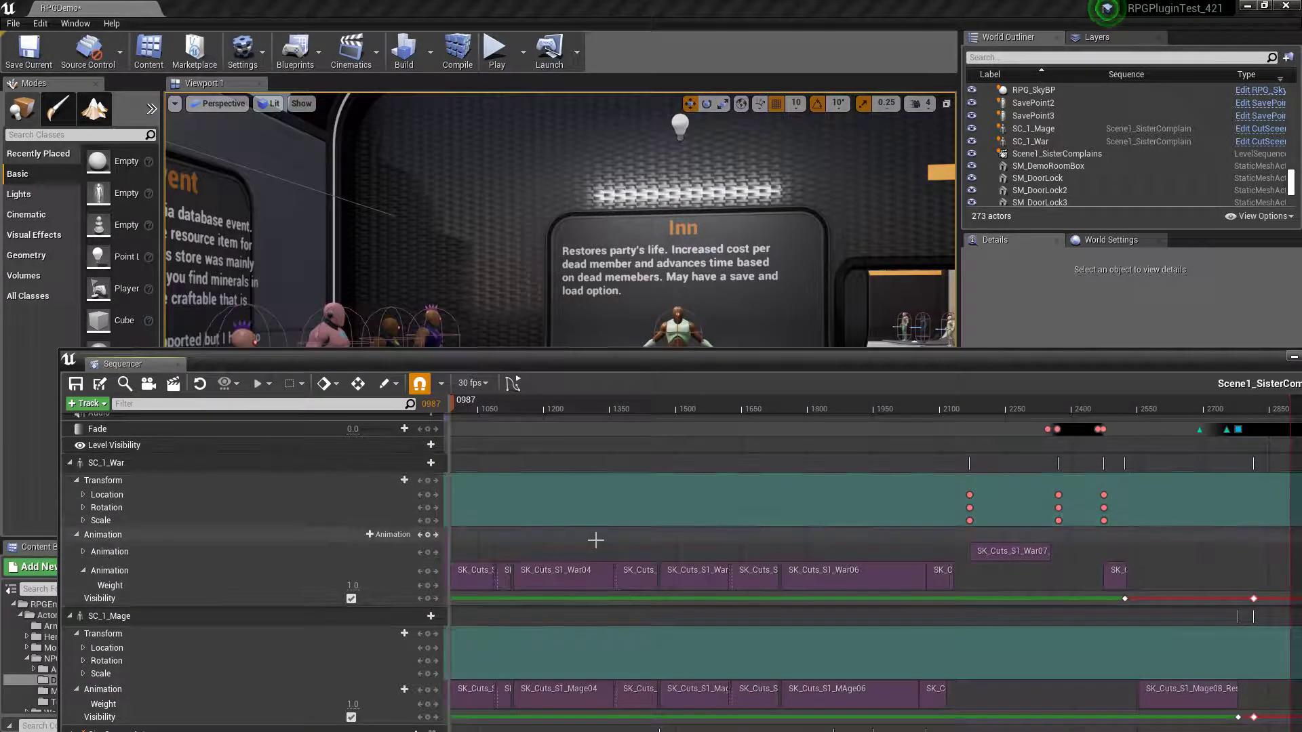
- Shift the timeline to the sequence's beginning and set the playhead to frame 18, keeping the Sequencer window clear of the camera view
left_click_drag(576, 361, 632, 256)
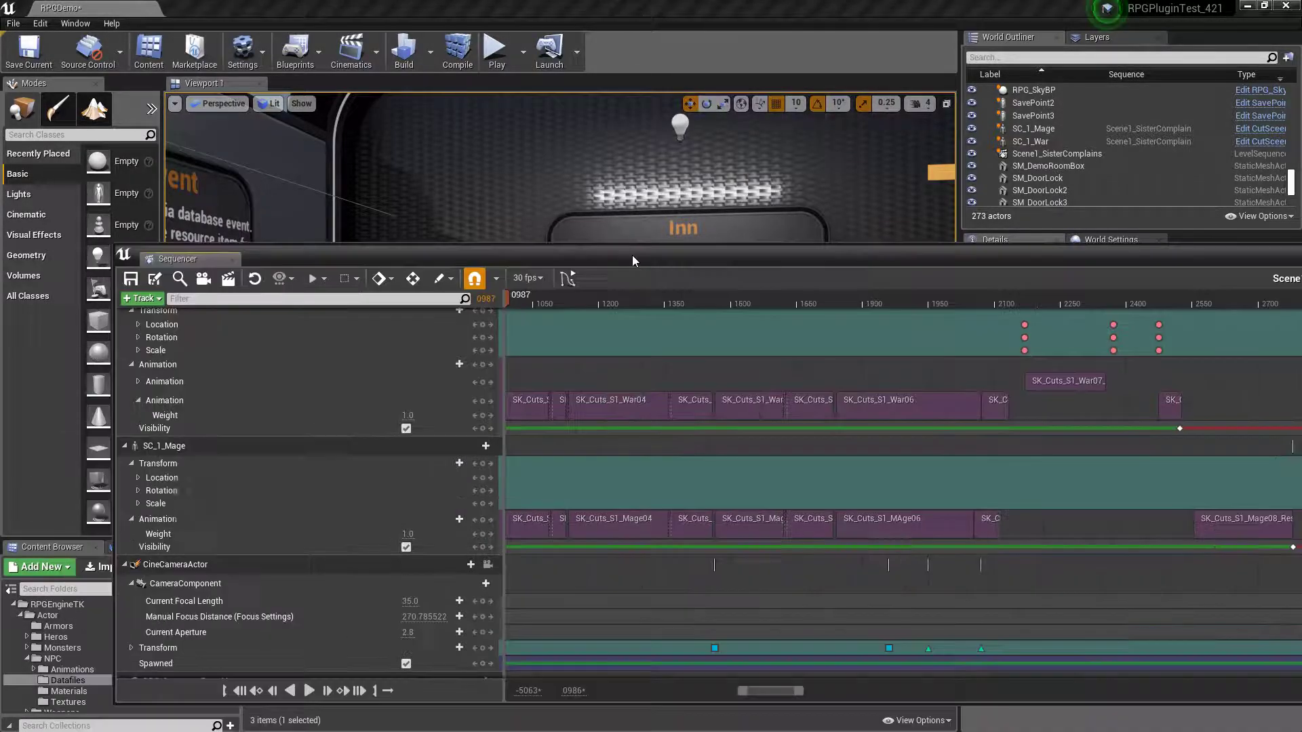
left_click_drag(767, 691, 739, 690)
left_click_drag(1023, 303, 509, 309)
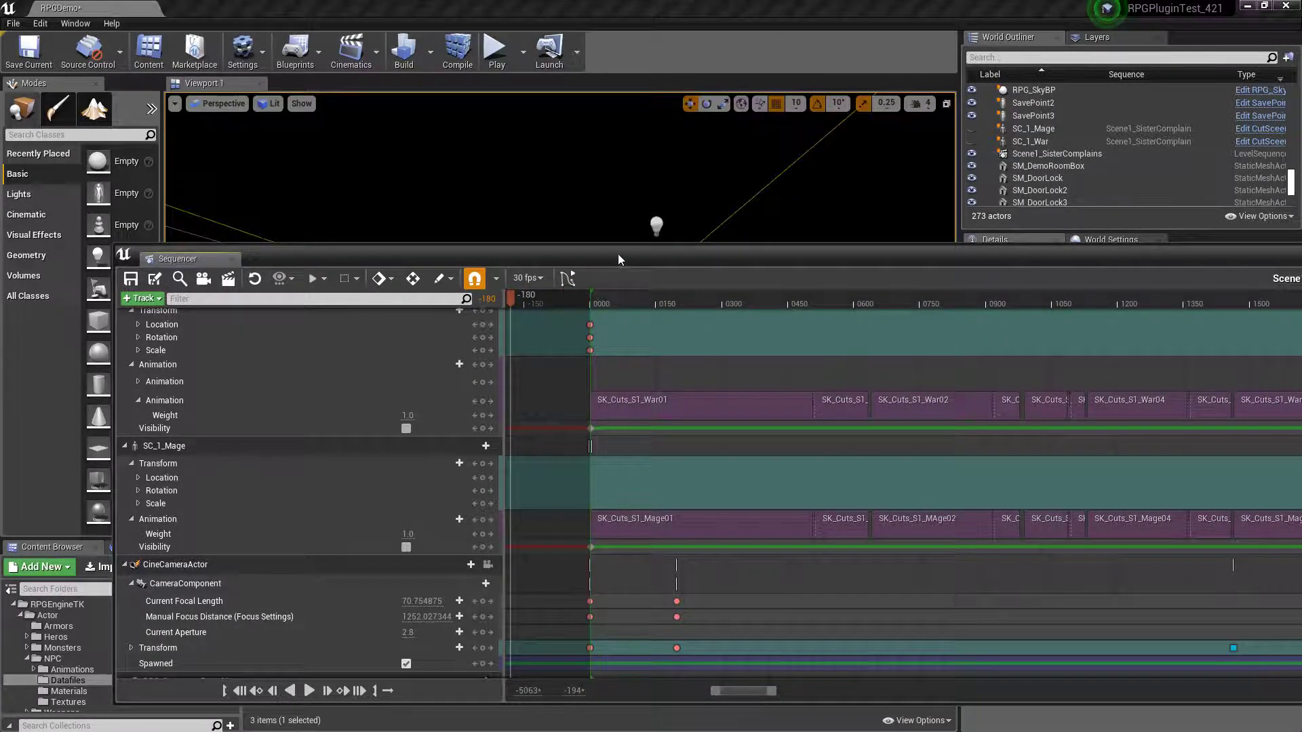
left_click_drag(613, 329, 607, 381)
left_click_drag(492, 430, 579, 433)
mouse_move(644, 403)
left_mouse_down()
mouse_move(622, 466)
mouse_move(593, 494)
mouse_move(658, 420)
left_mouse_up()
right_click_drag(604, 237, 605, 239)
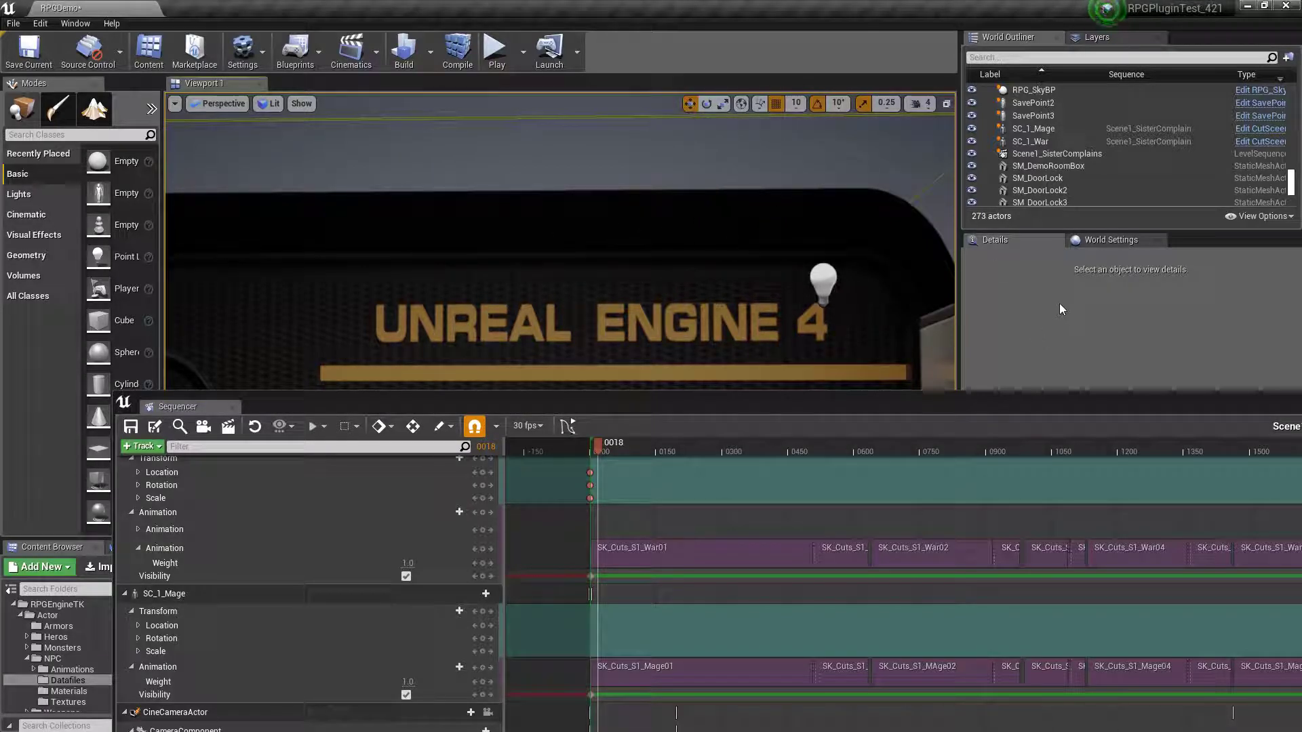
- Select the SC_1_Mage track and then the SC_1_War track to show which level actors they are bound to
left_click(169, 595)
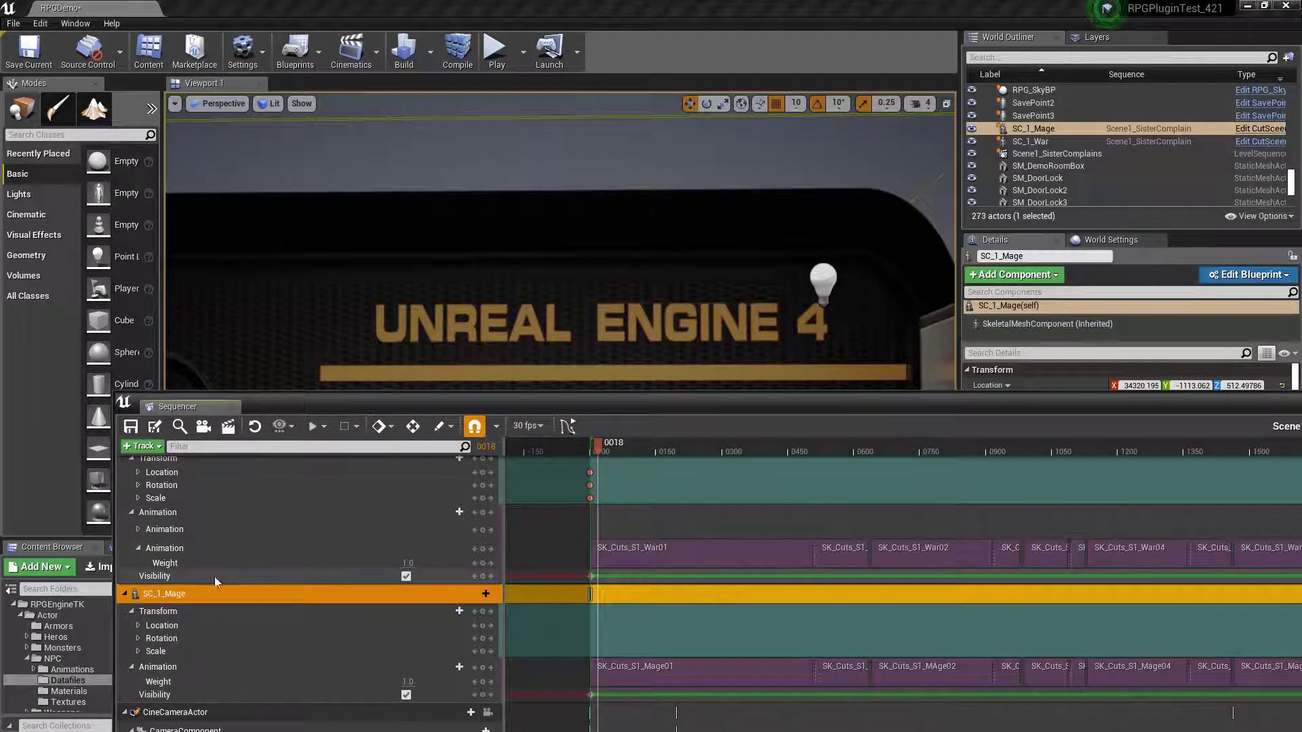
scroll(272, 563, "up", 3)
left_click(198, 526)
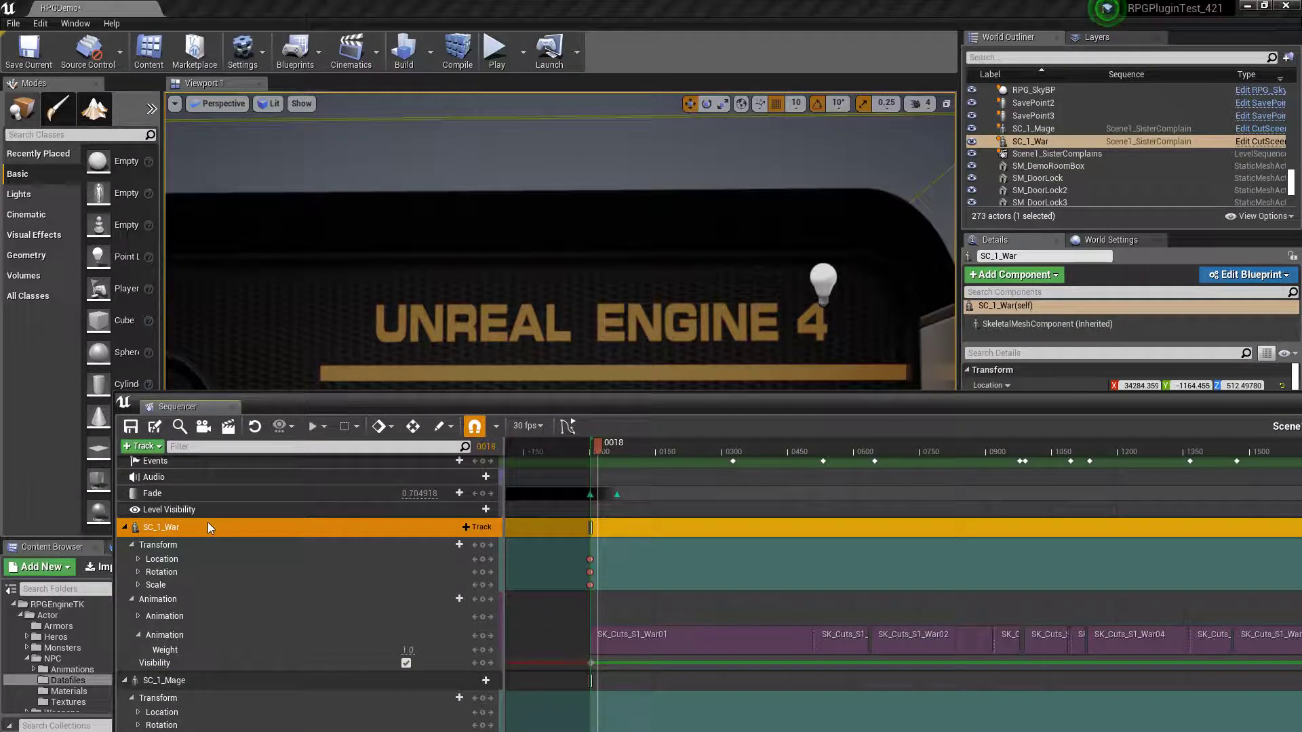
scroll(404, 526, "up", 1)
scroll(405, 527, "up", 2)
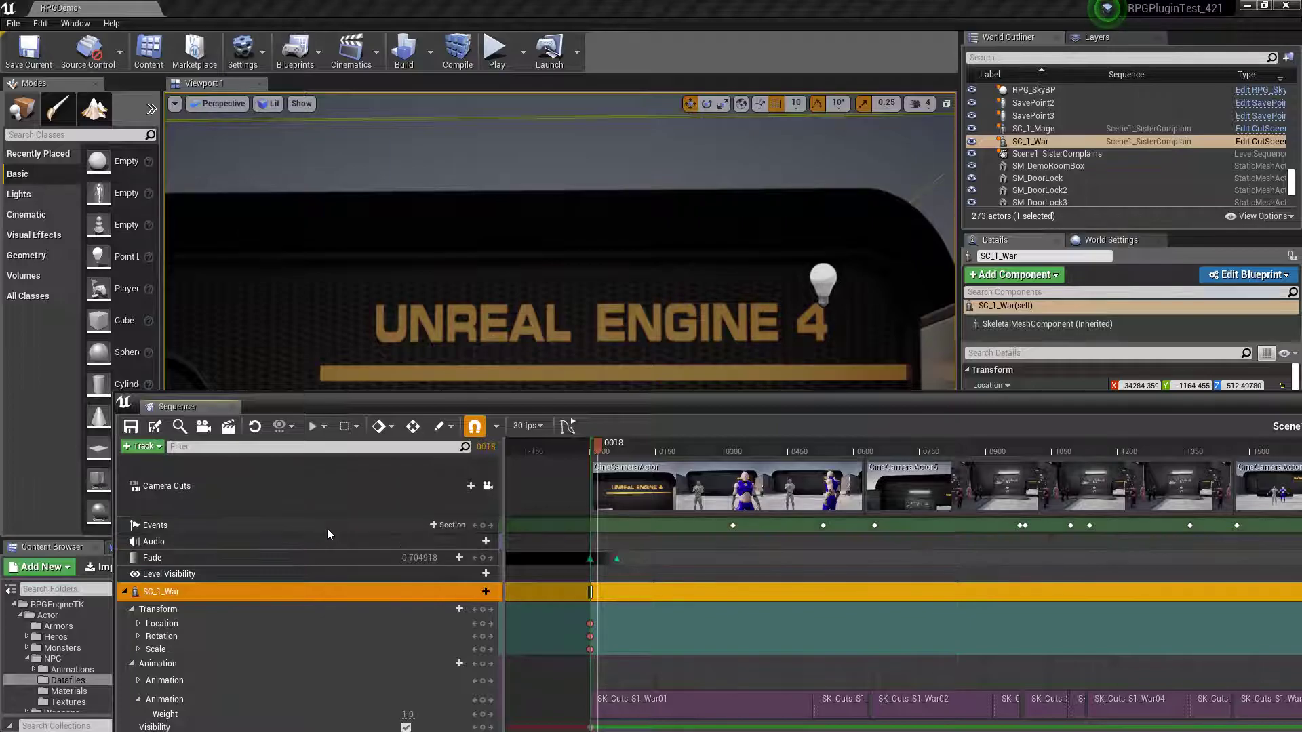
- Check the Assign Actor choices for the SC_1_War track without picking one, and look over its transform and animation tracks
right_click(360, 589)
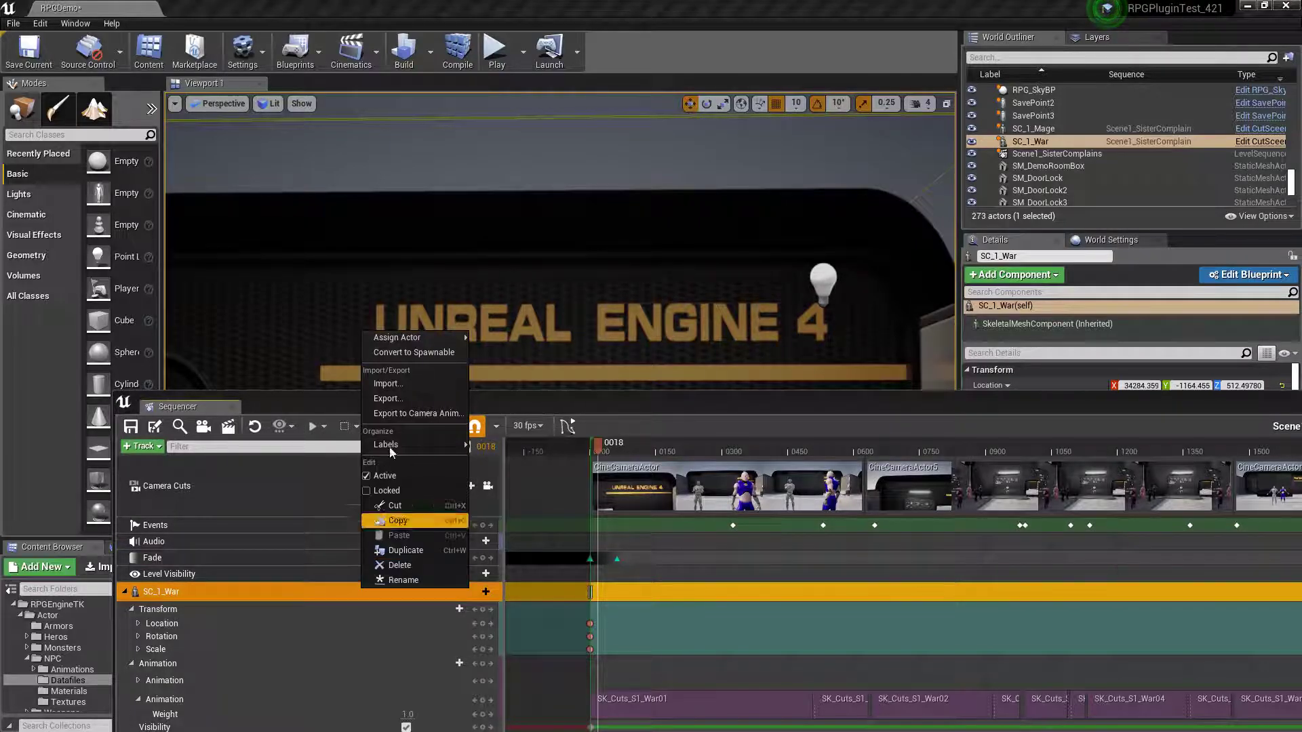
mouse_move(455, 335)
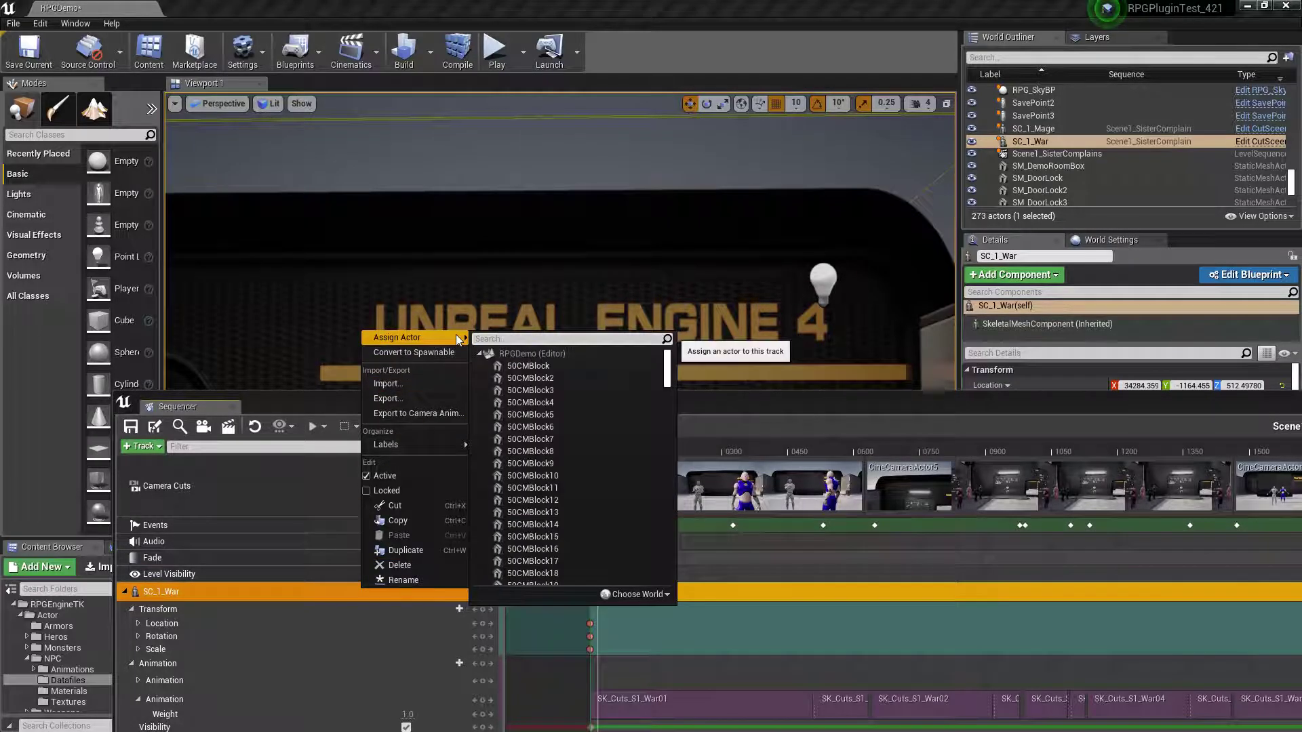
left_click(207, 594)
scroll(364, 589, "down", 2)
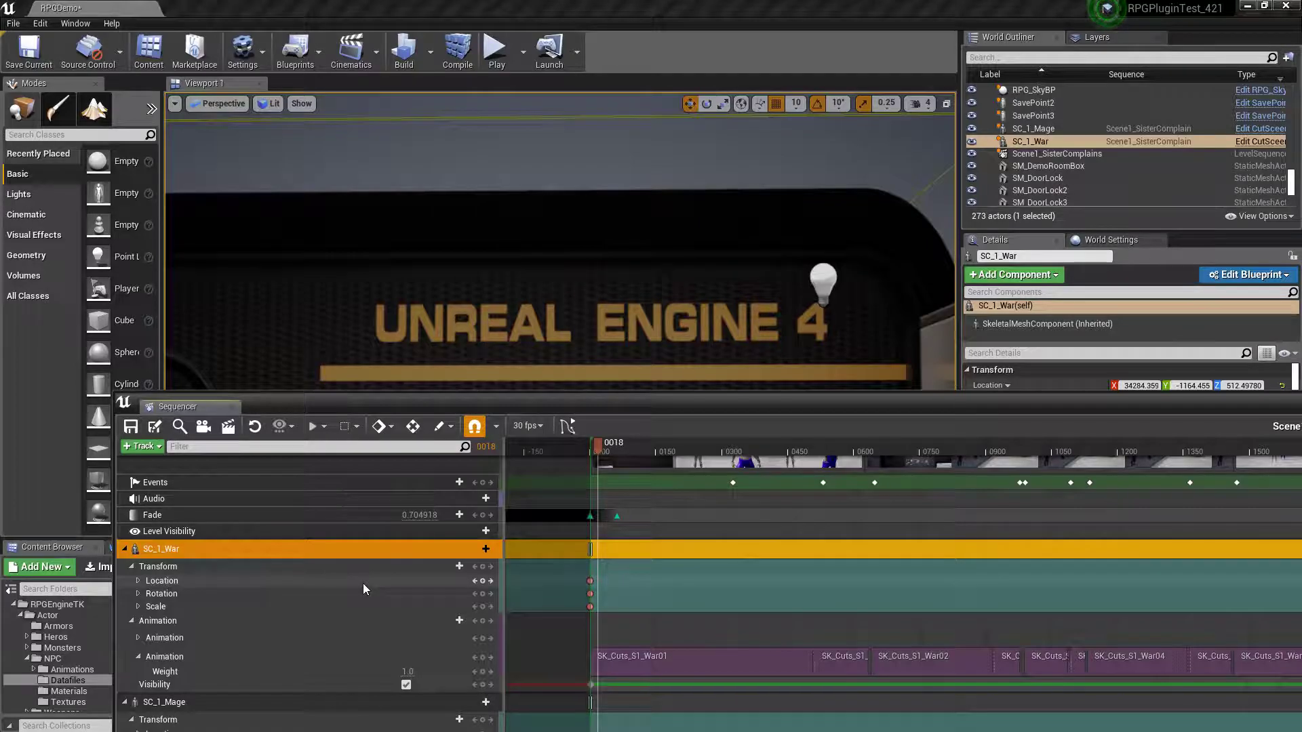
scroll(364, 585, "down", 1)
scroll(363, 588, "down", 5)
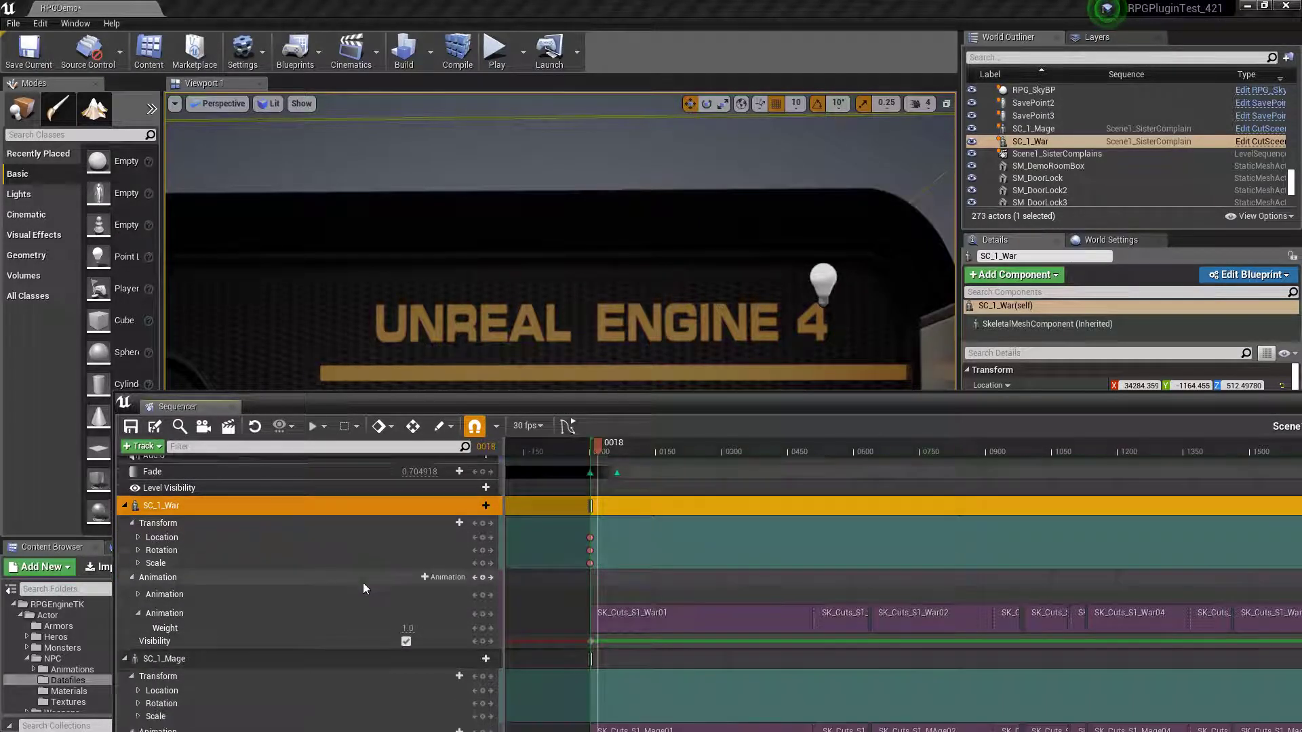
scroll(364, 588, "up", 6)
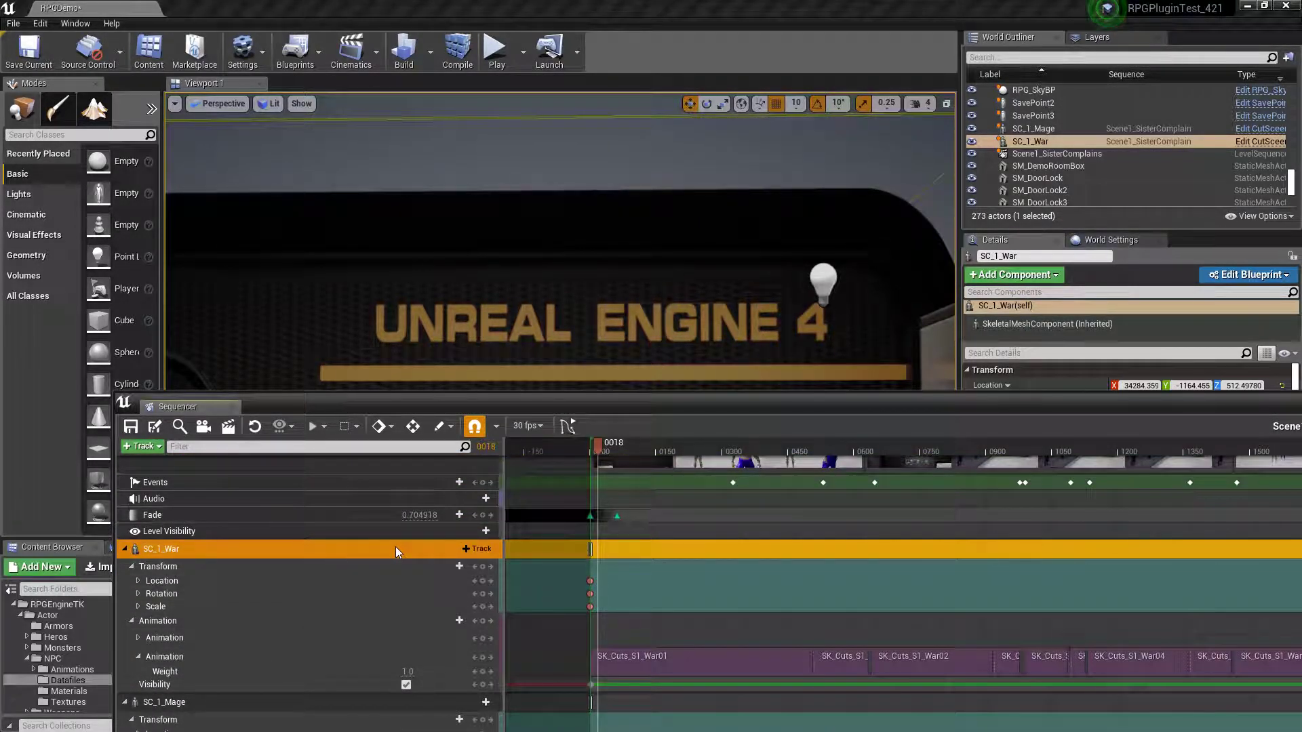
scroll(615, 521, "up", 2)
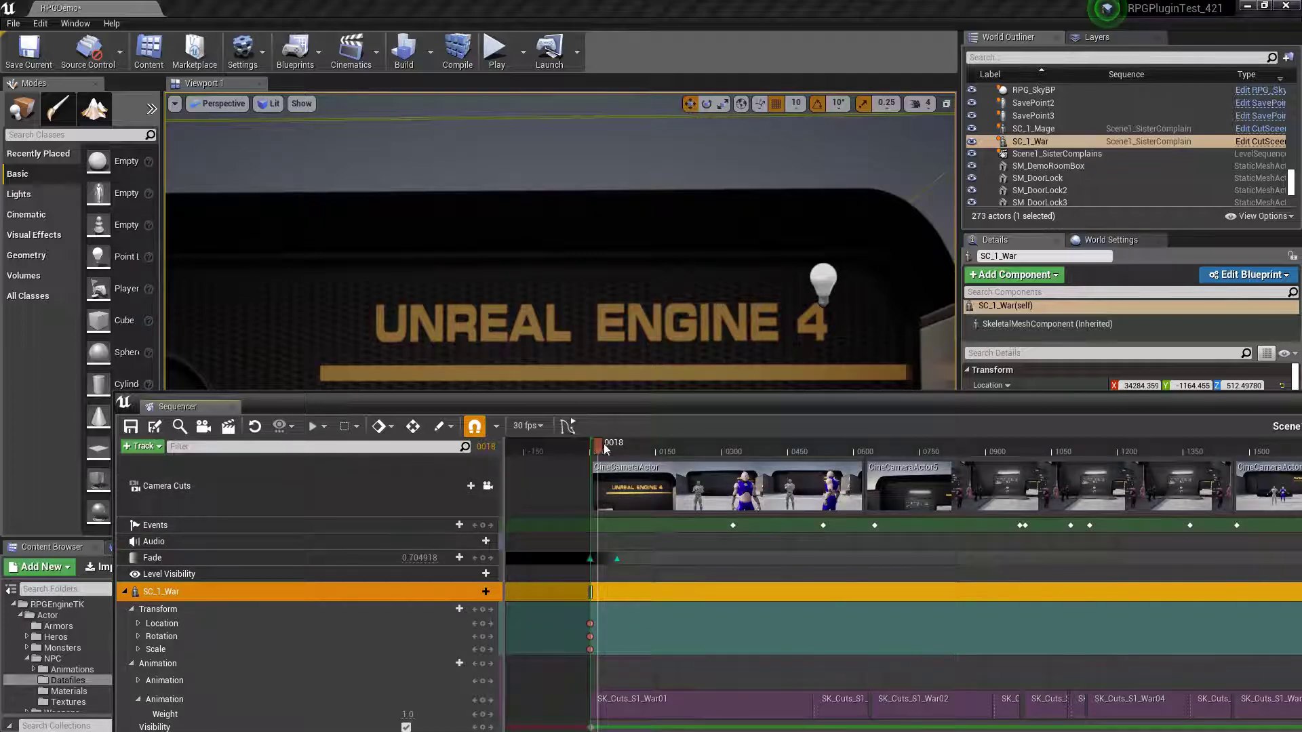
- Scrub the cutscene to frame 328, then resize and reposition the Sequencer window to uncover the actor properties
left_click_drag(595, 445, 716, 475)
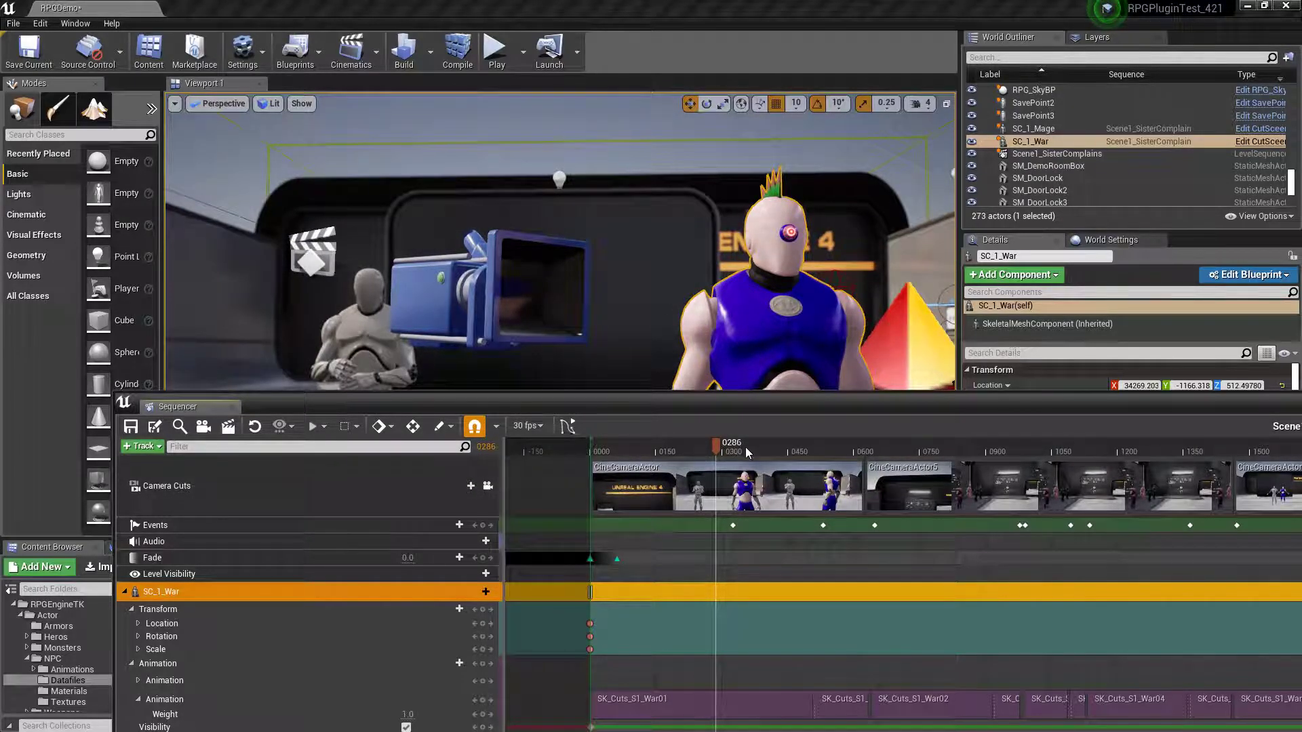
left_click_drag(715, 445, 731, 487)
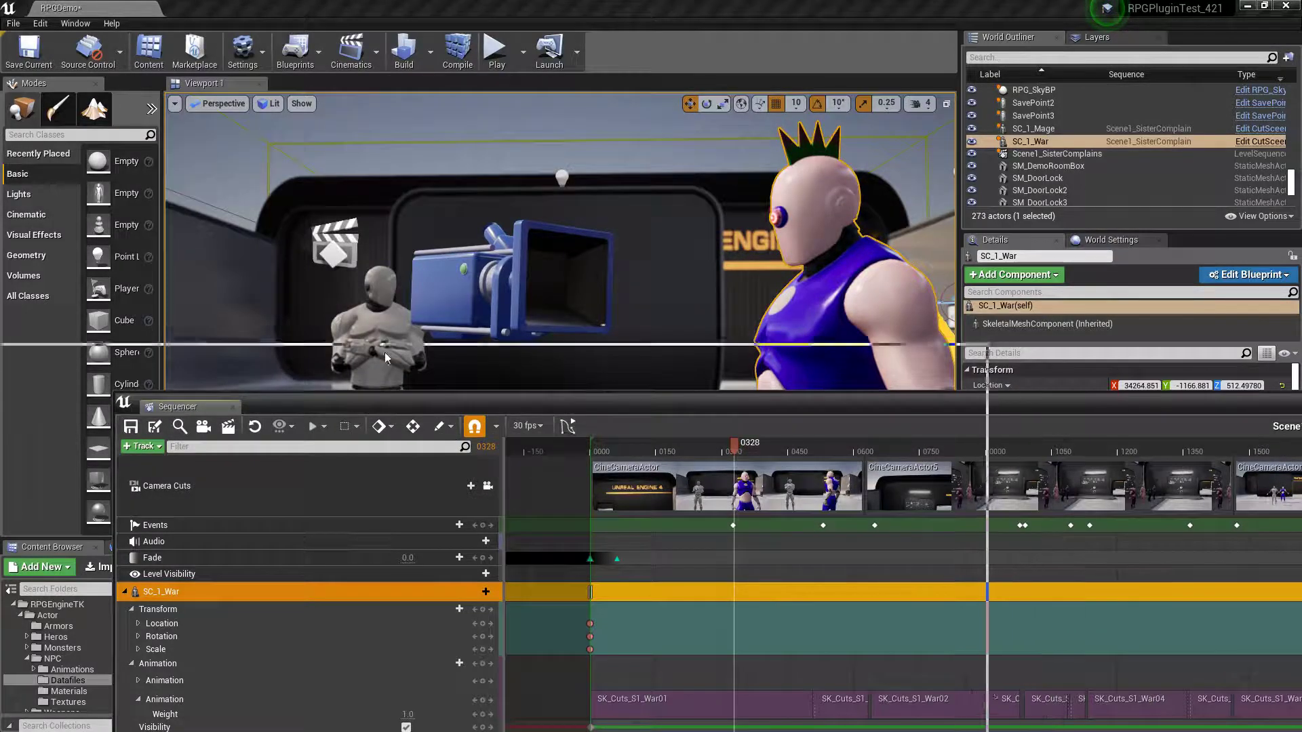
left_click_drag(475, 221, 625, 265)
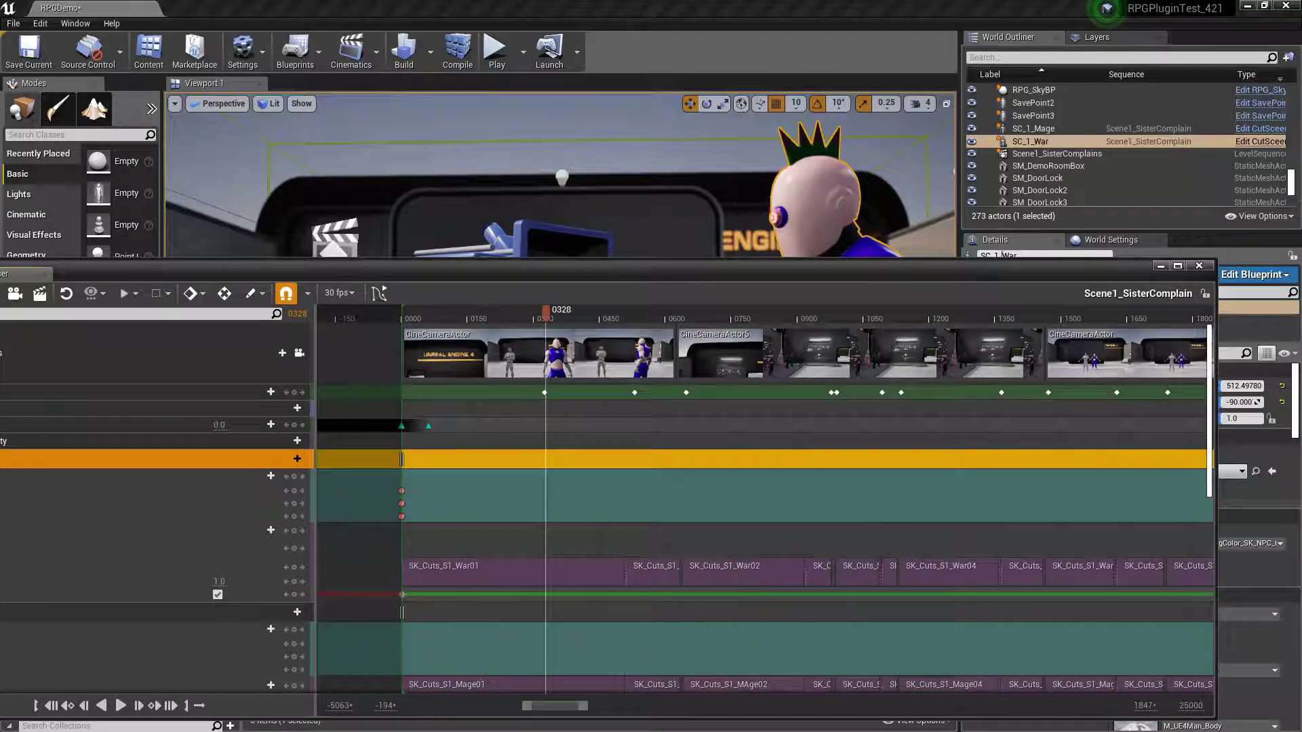
left_click_drag(1213, 262, 824, 140)
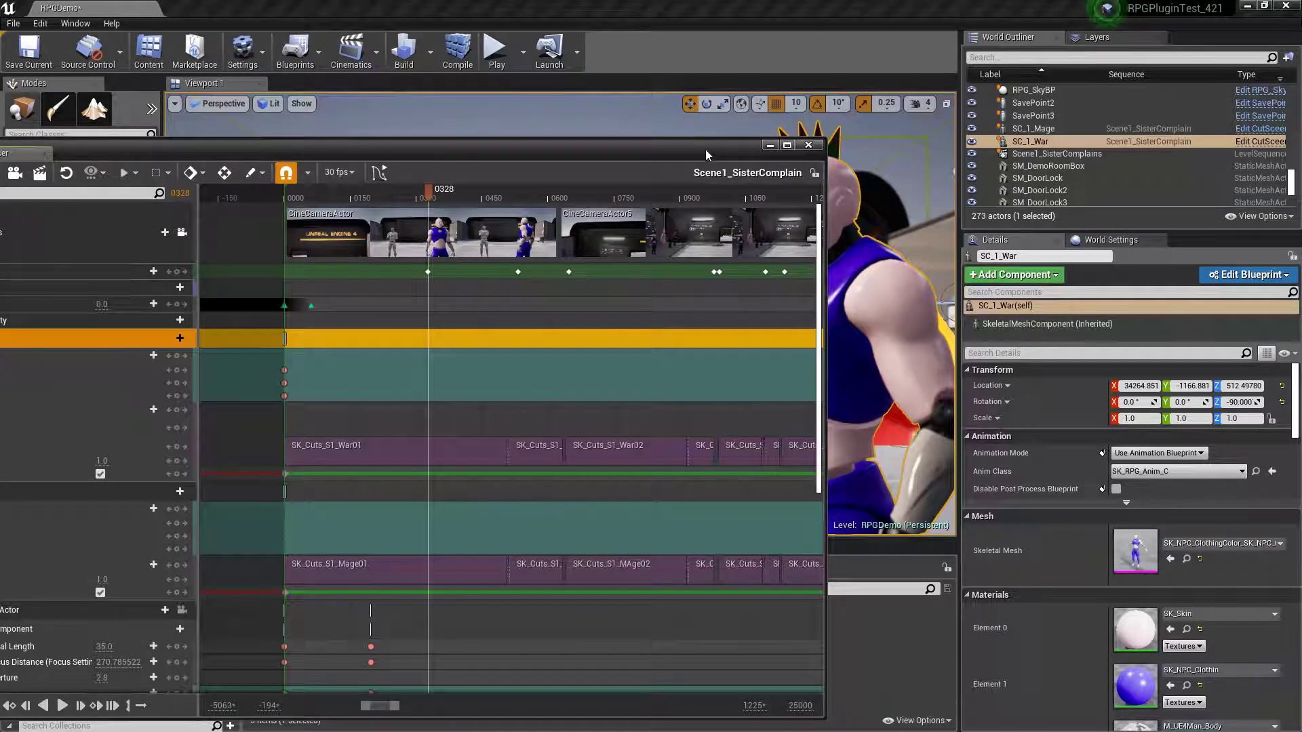
left_click_drag(697, 156, 787, 253)
- Select the Scene1_SisterComplains level sequence actor, reveal its Additional Event Receivers, and select the RPG_SequencerEventManager actor referenced there
left_click(1083, 153)
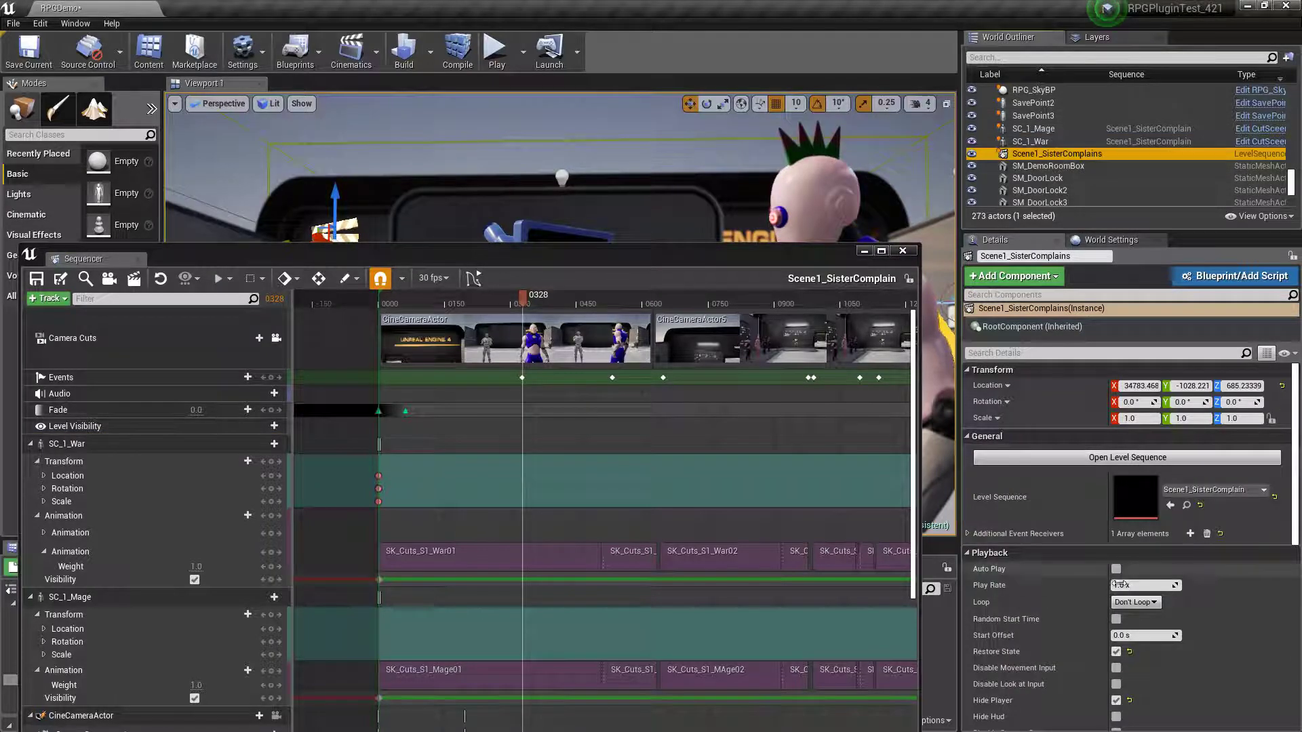
left_click(966, 534)
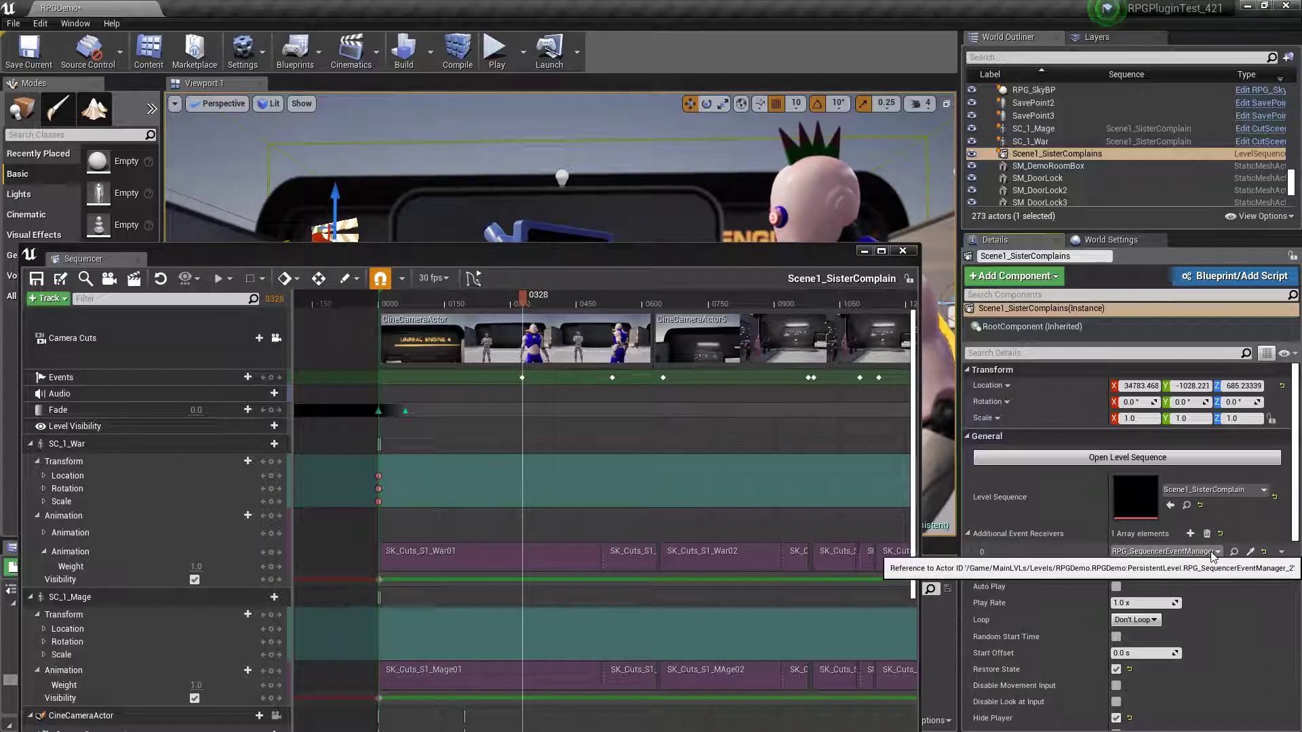
left_click(1234, 551)
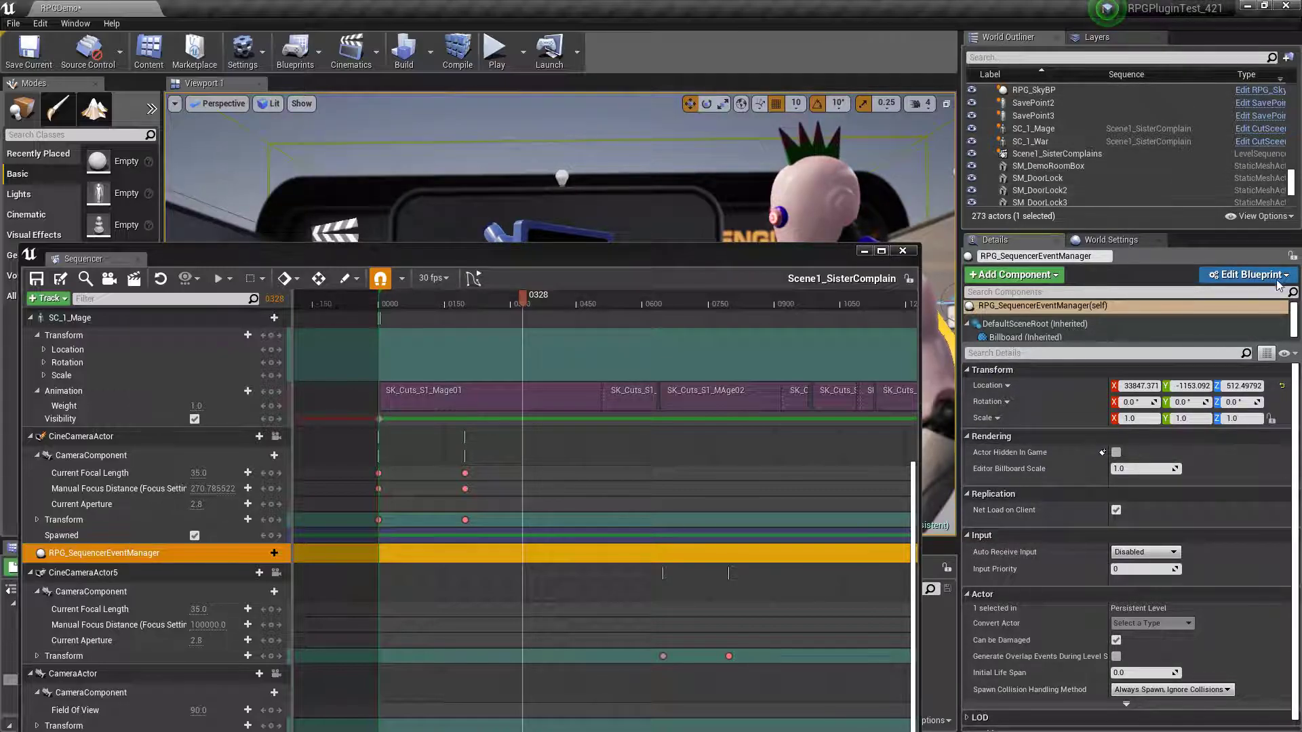
- Find RPG_SequencerEventManager in the level's actor list, open its blueprint, and examine the custom events in its event graph
scroll(1169, 139, "down", 2)
scroll(1170, 140, "down", 2)
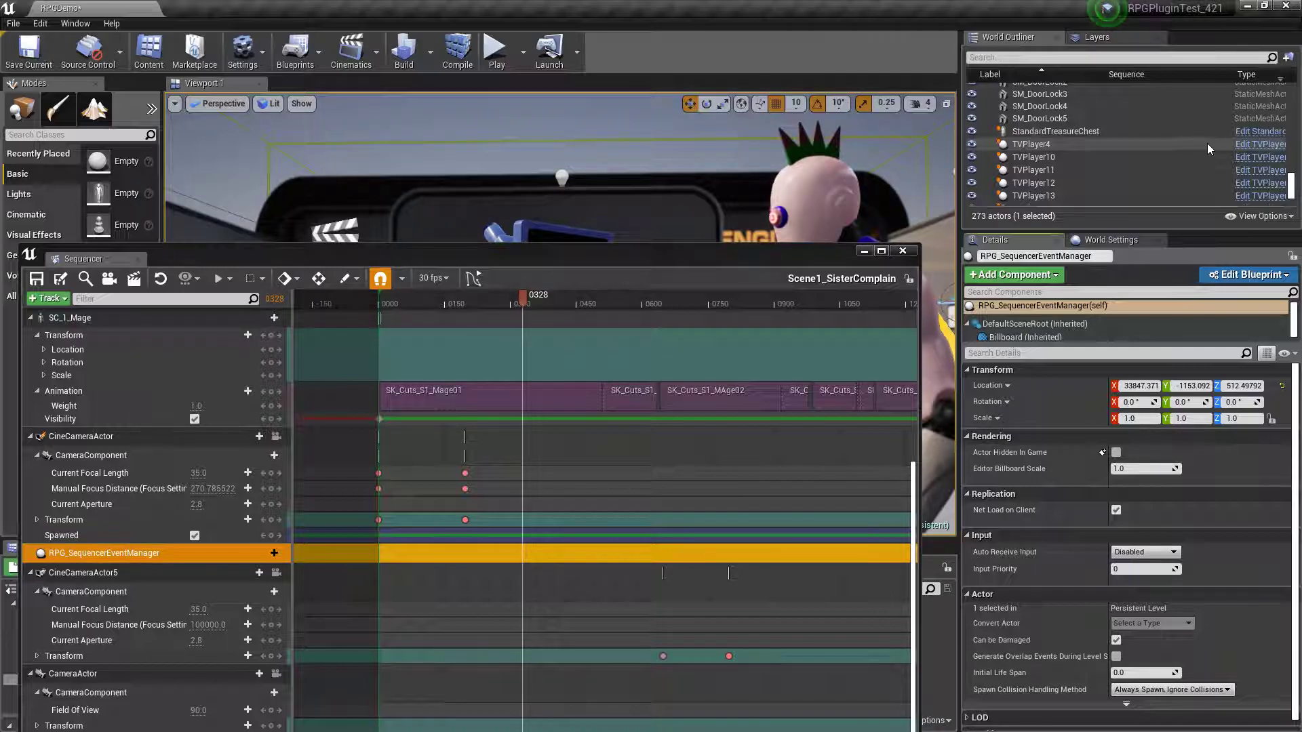
scroll(1223, 148, "down", 8)
mouse_move(1290, 190)
left_mouse_down()
mouse_move(1290, 142)
mouse_move(1295, 189)
left_mouse_up()
left_click(1260, 123)
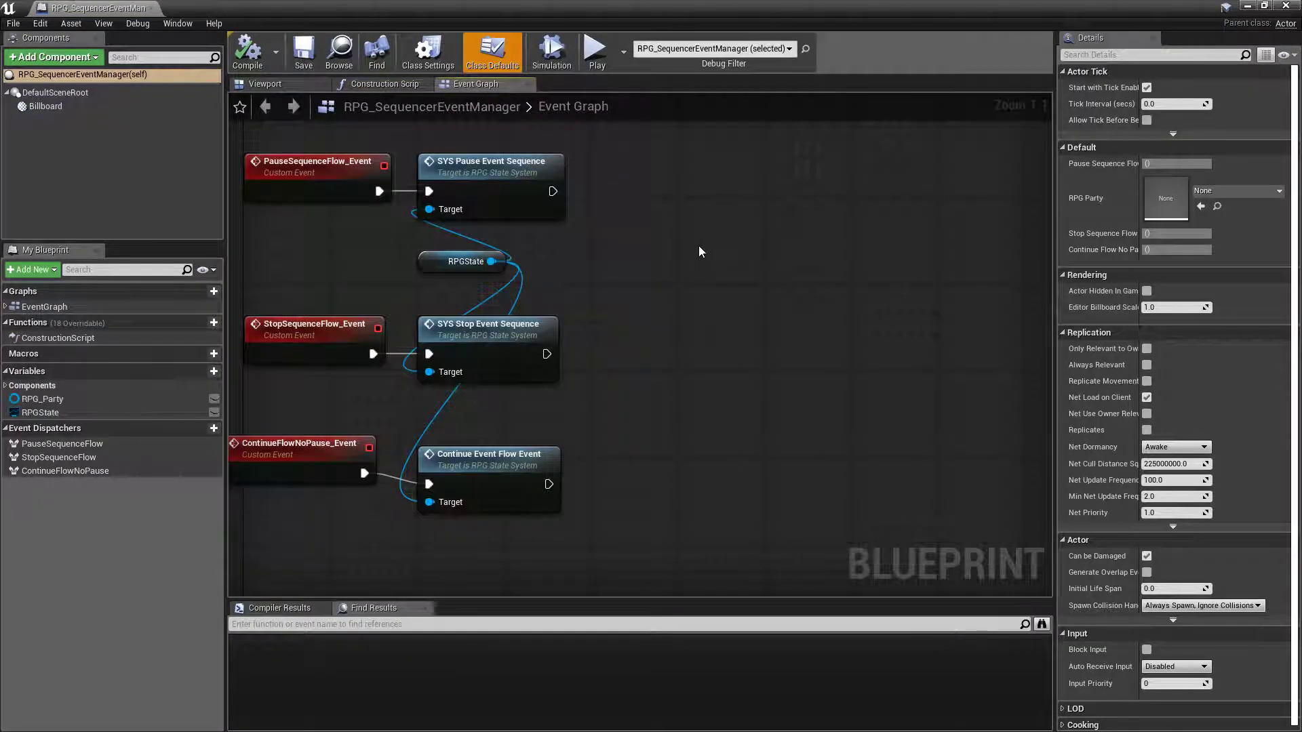
right_click_drag(698, 245, 745, 258)
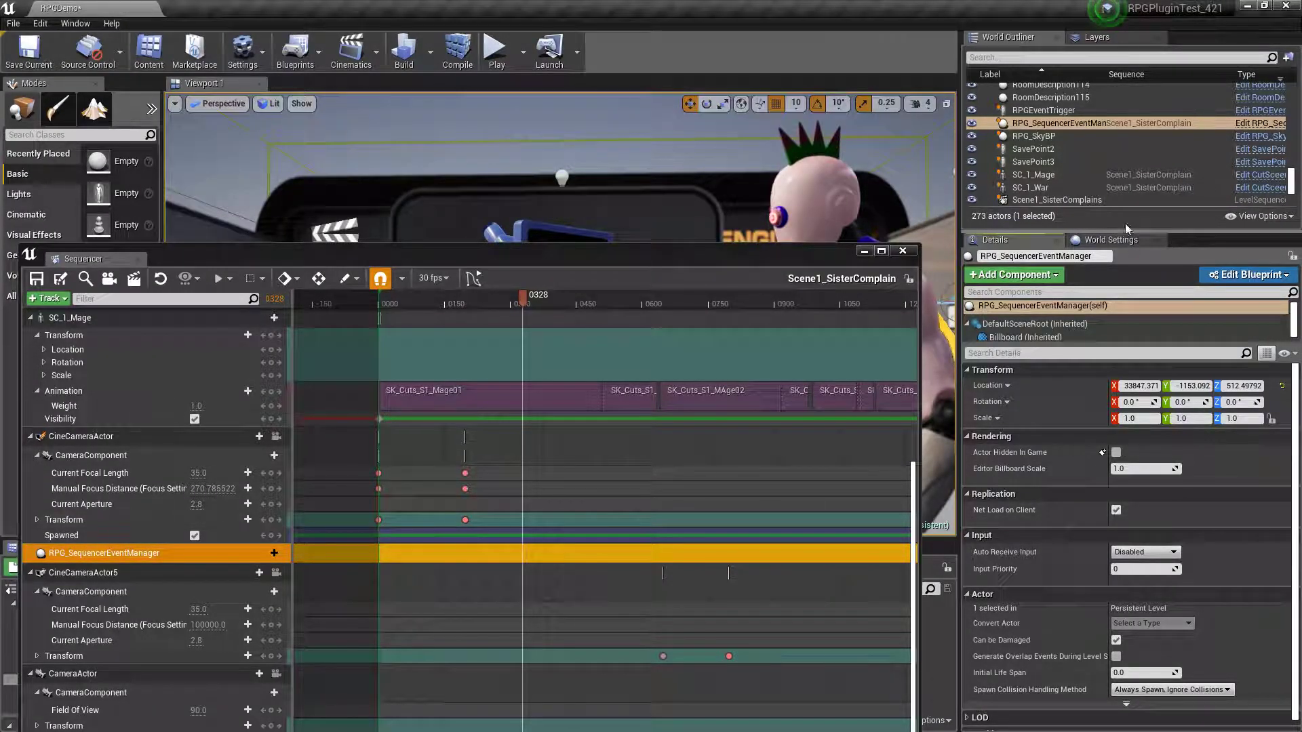
- Scrub the cutscene to frame 420 and back to frame 300, moving the Sequencer window clear of the camera view
left_click(1115, 123)
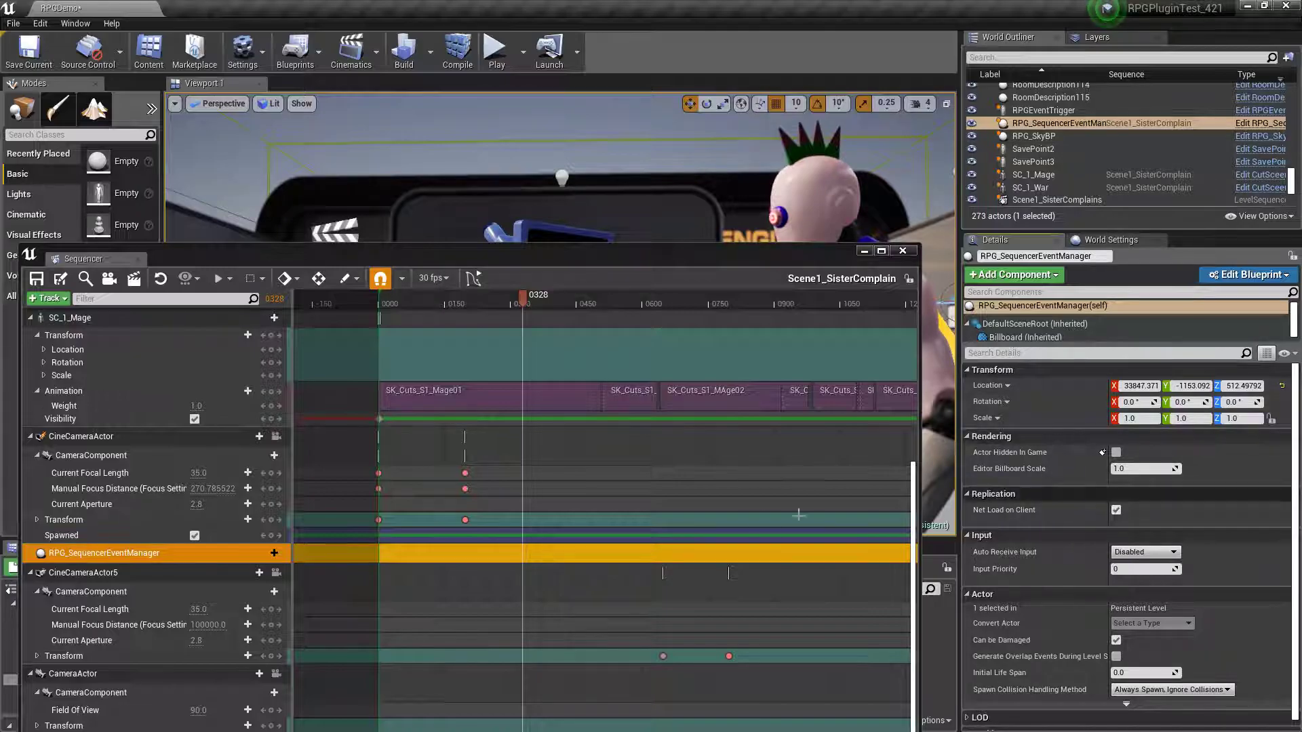
left_click_drag(523, 295, 564, 324)
left_click_drag(629, 254, 690, 364)
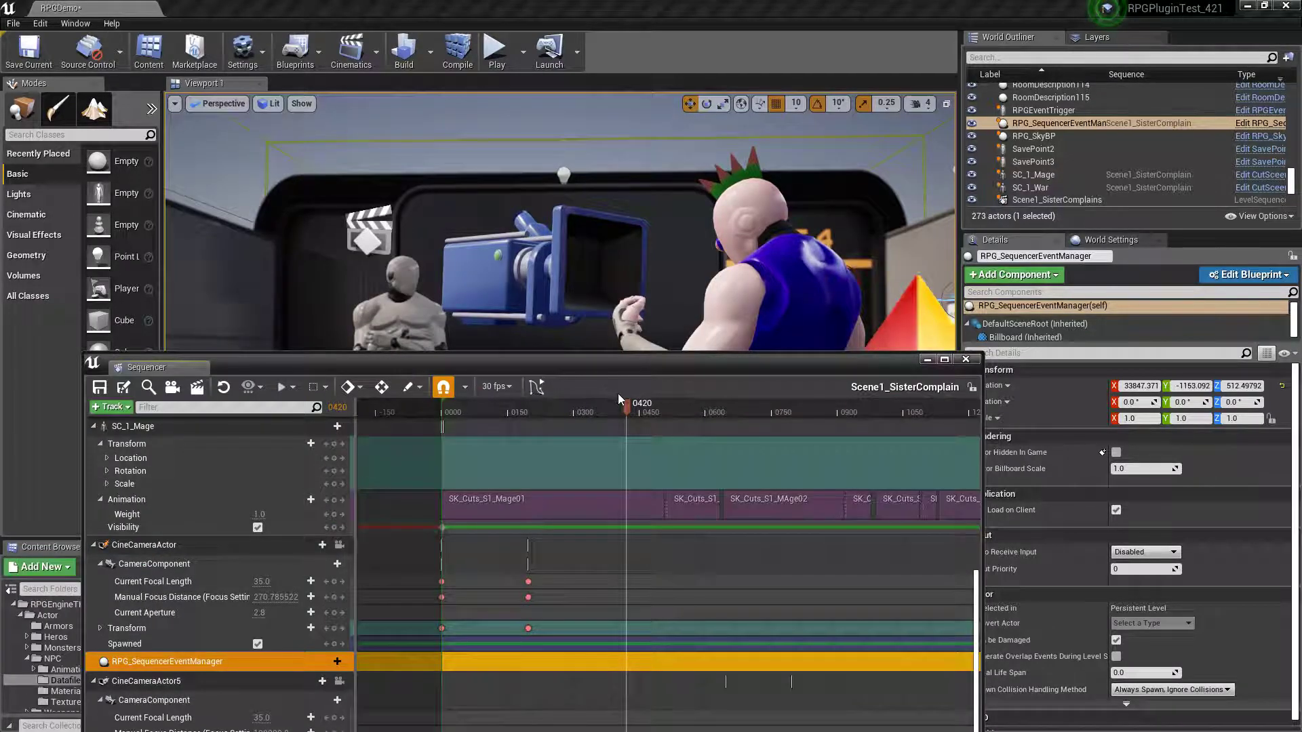
left_click_drag(628, 400, 573, 467)
- Put the playhead on frame 326 and inspect the event name in the payload of the Events track key there
scroll(628, 535, "up", 5)
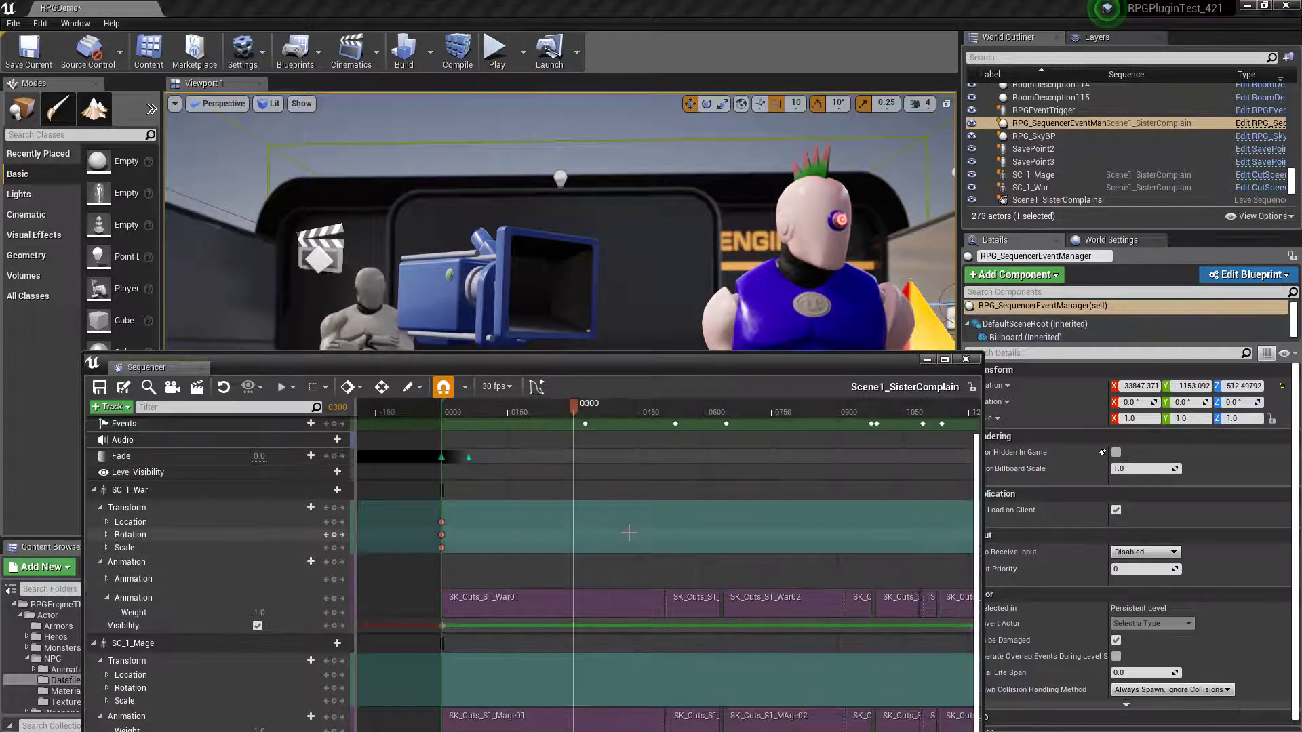
left_click_drag(572, 412, 587, 417)
left_click(586, 486)
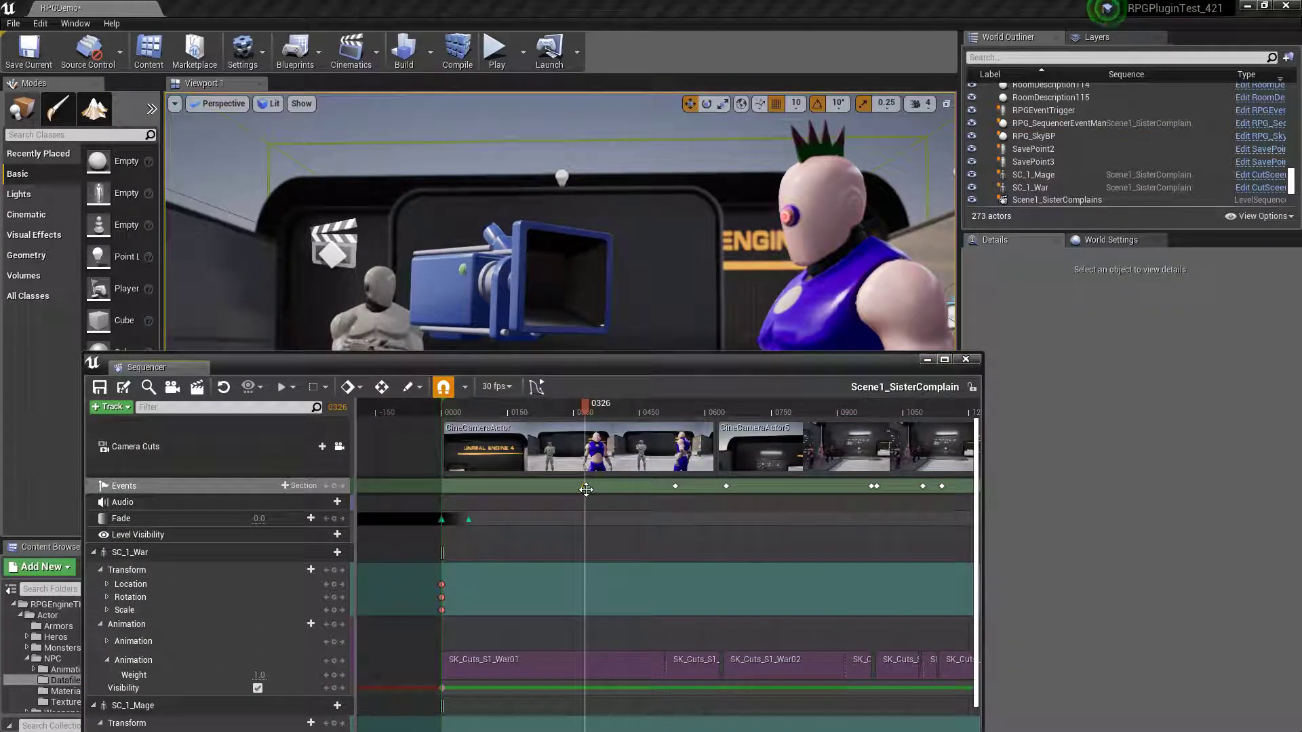
right_click(585, 487)
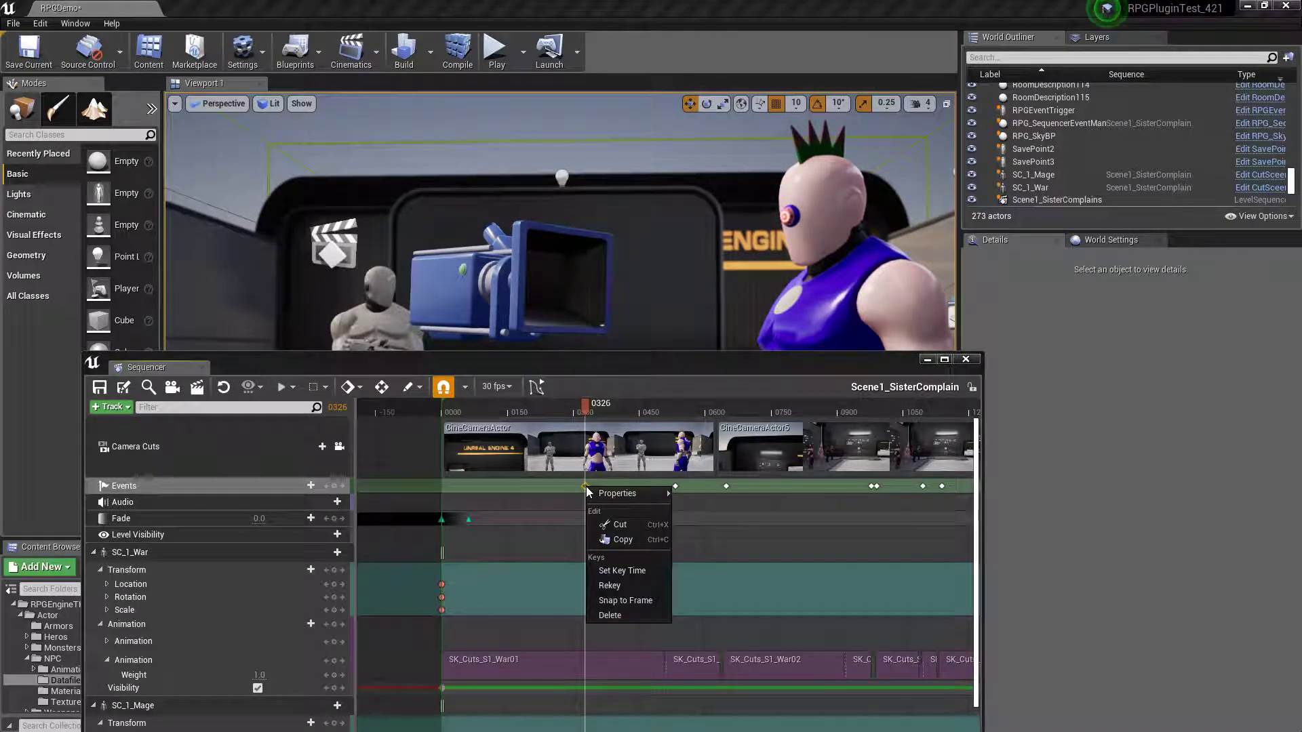
mouse_move(661, 495)
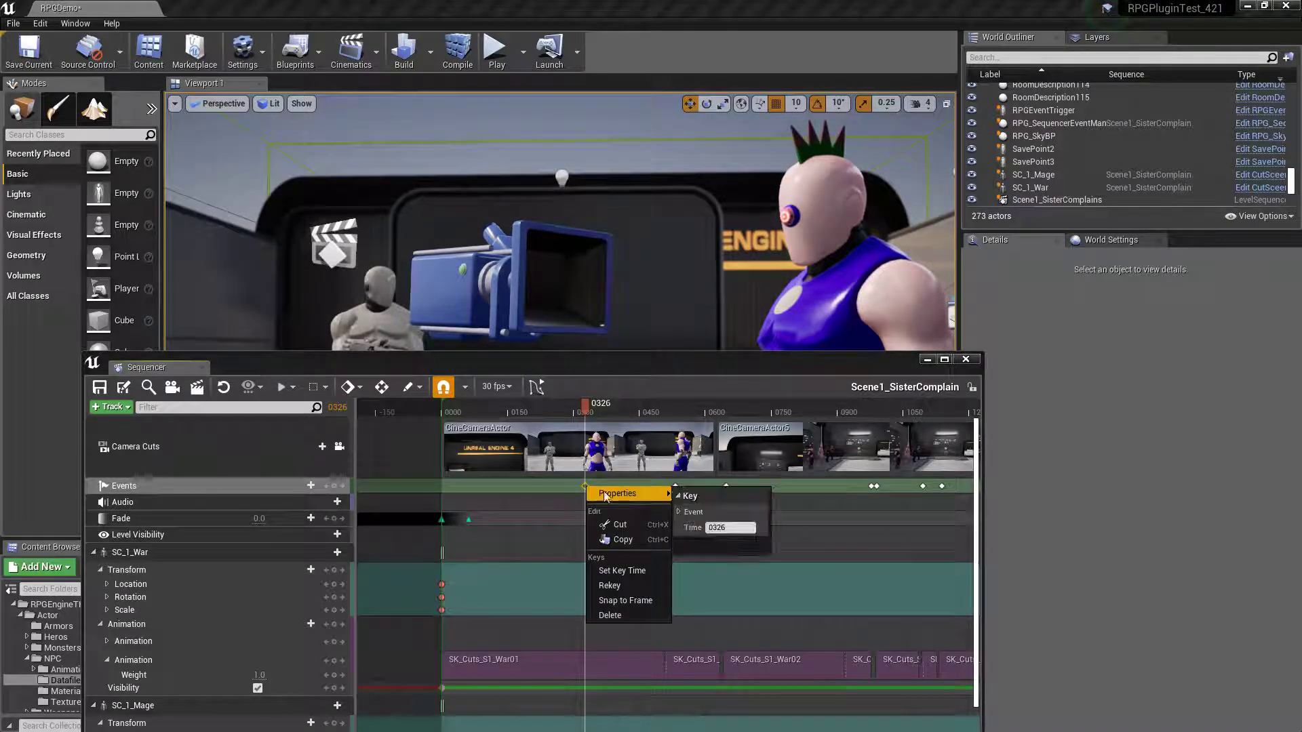
left_click(678, 512)
left_click(773, 528)
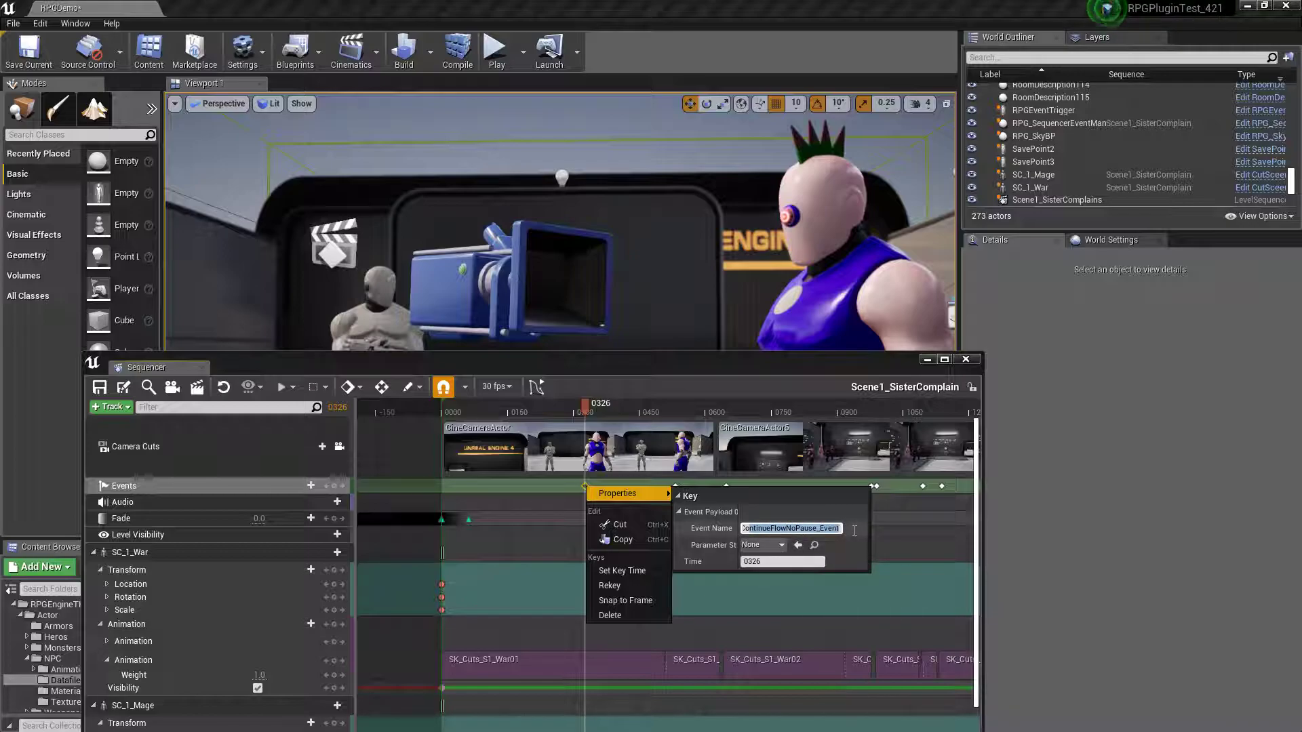
left_click(827, 528)
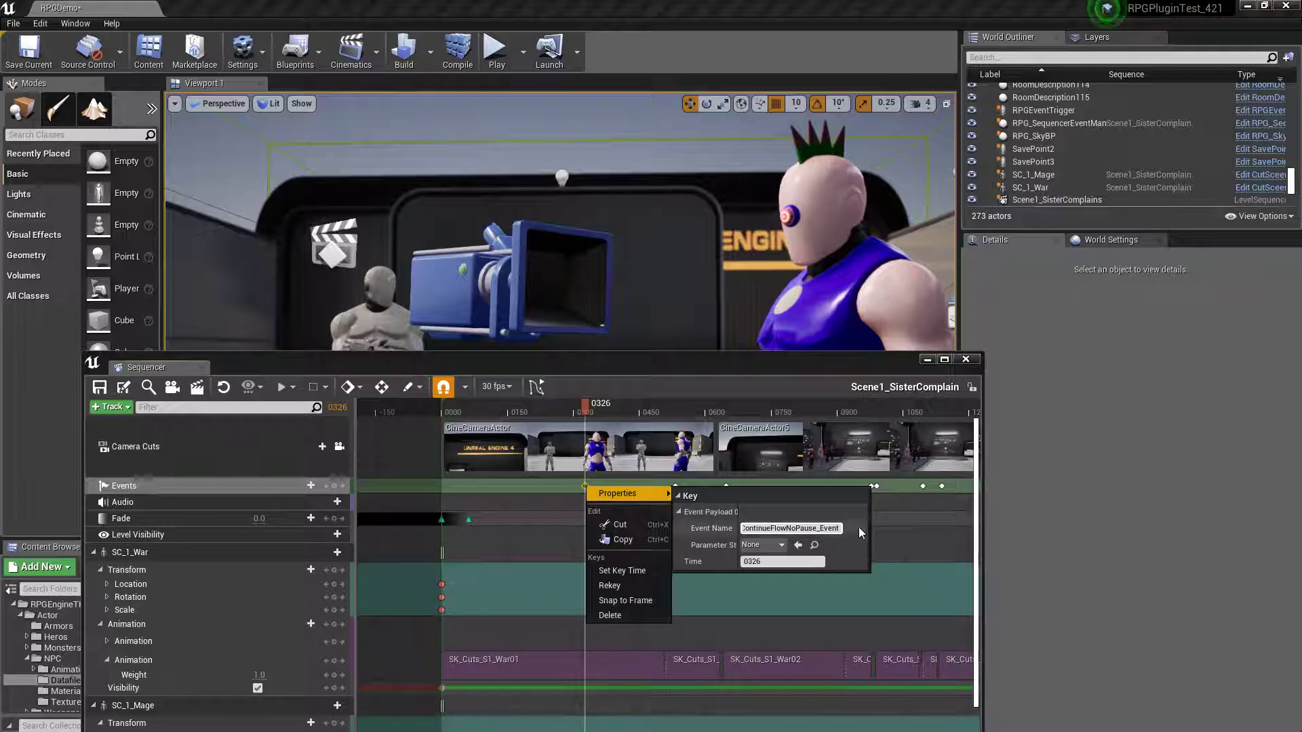
- Scrub to frame 596 and select the short second animation section on the SC_1_War track, then the matching one for SC_1_Mage
left_click_drag(588, 404, 703, 450)
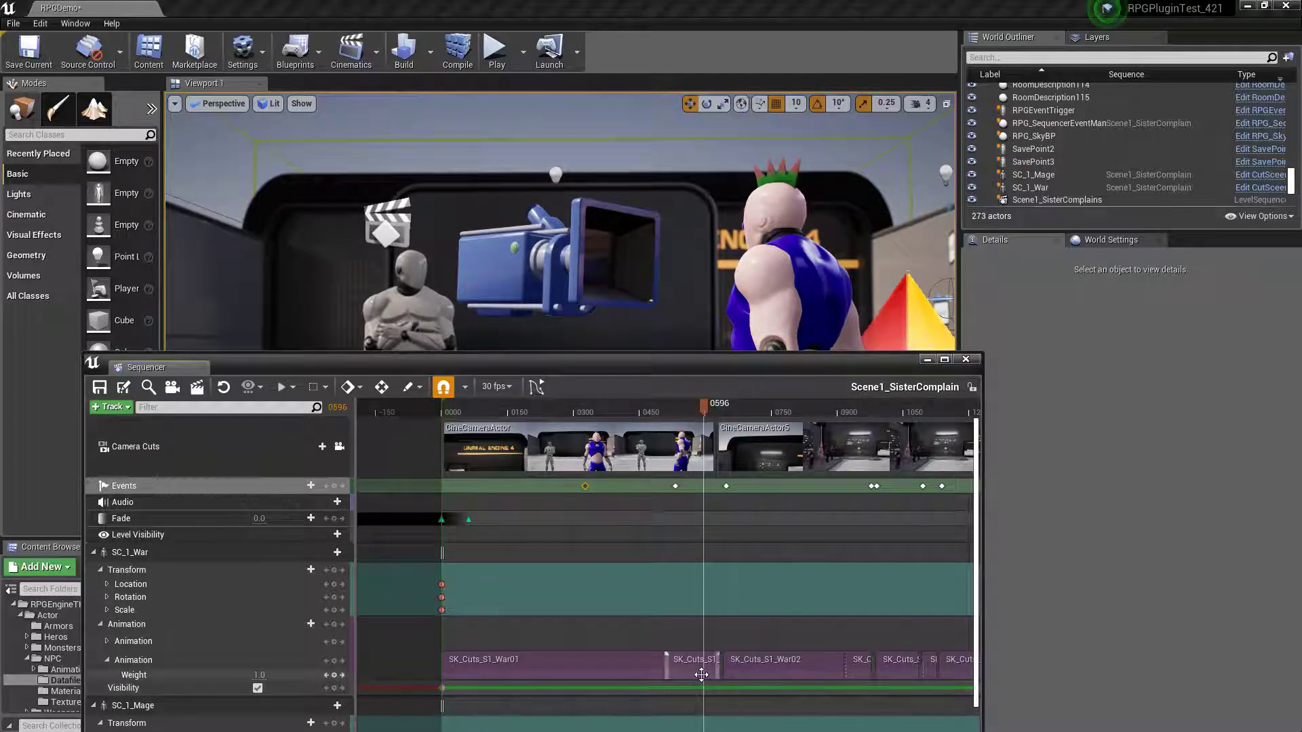
left_click(689, 671)
scroll(695, 670, "down", 5)
left_click(701, 636)
left_click(705, 522)
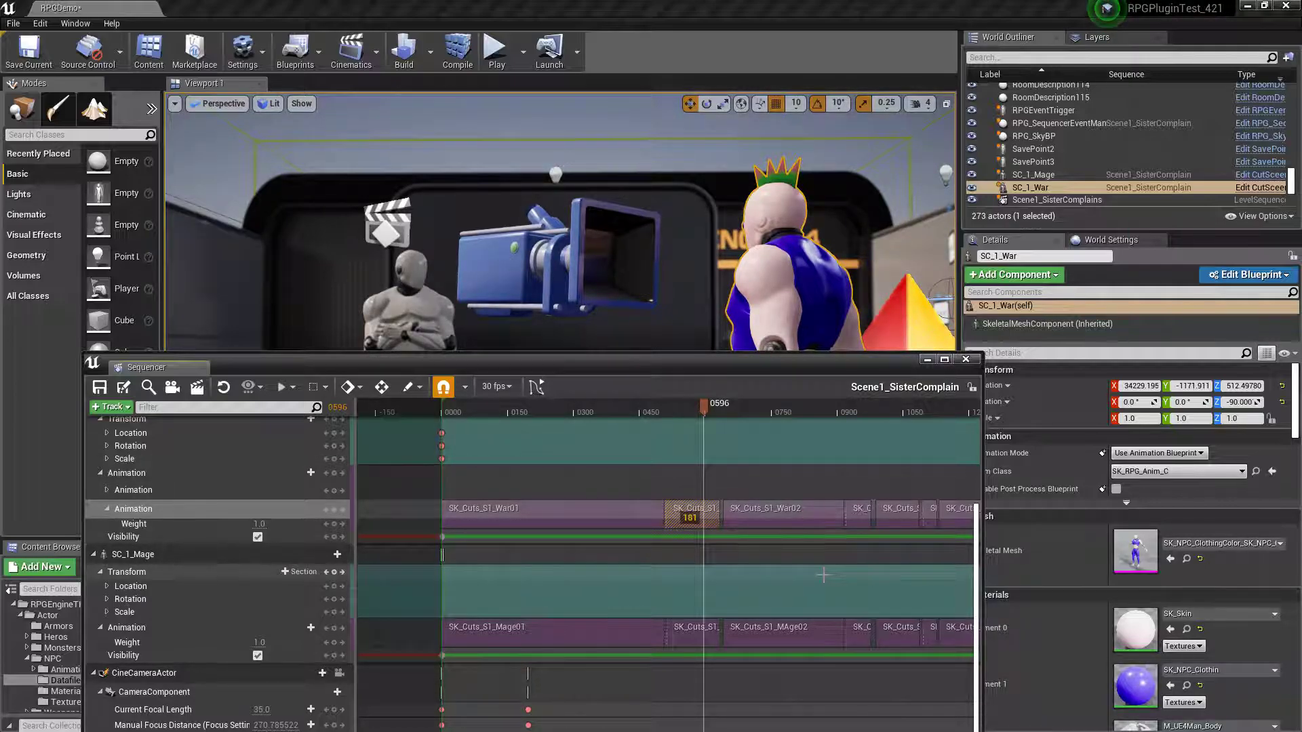
left_click(689, 631)
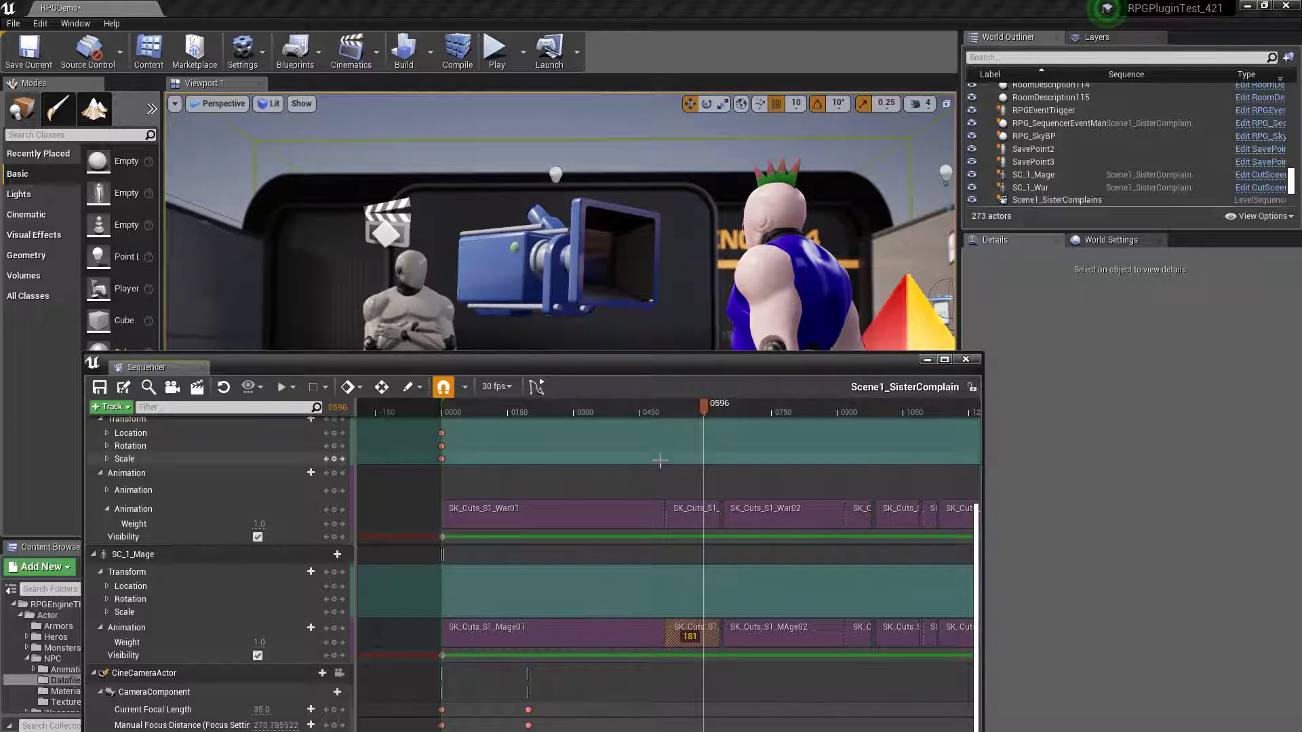
- Scrub back through the first camera shot and forward past the CineCameraActor5 cut to preview the scene's next section
scroll(660, 459, "up", 2)
left_click_drag(703, 410, 575, 427)
scroll(570, 440, "up", 3)
left_click_drag(603, 432, 712, 459)
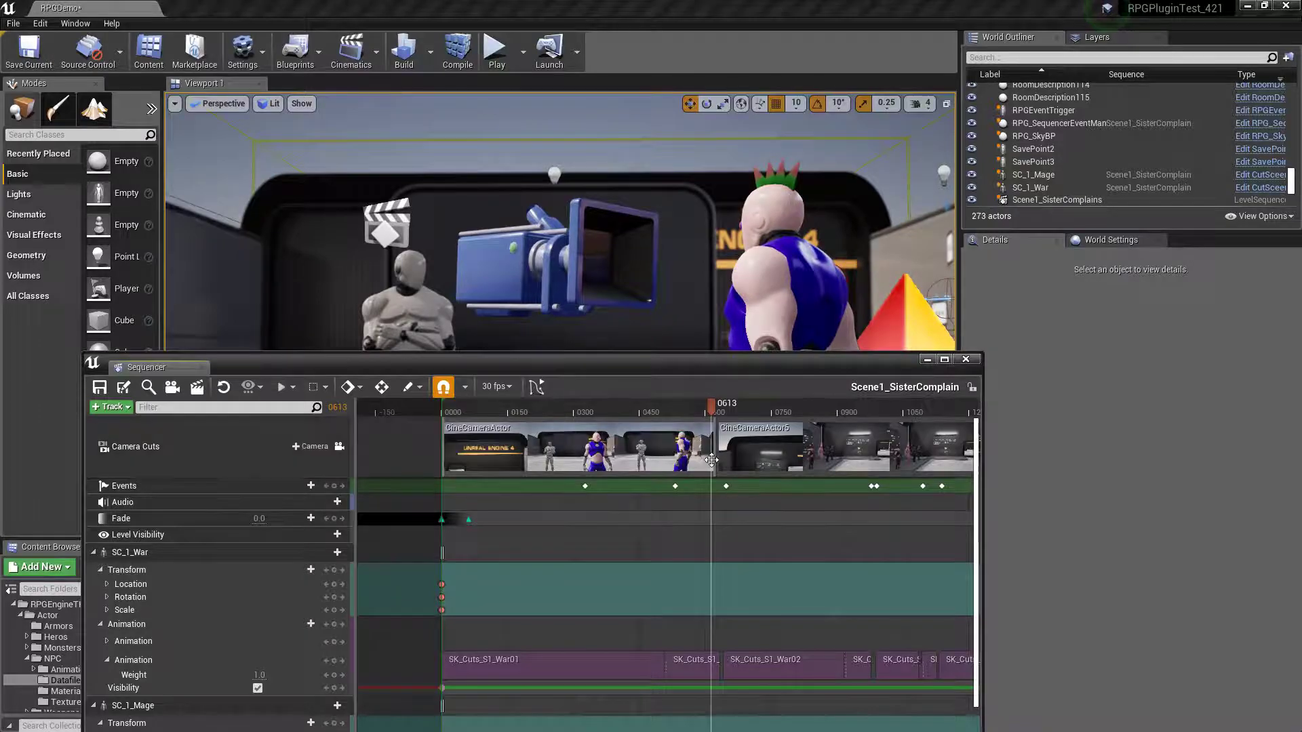
left_click(722, 407)
left_click_drag(722, 404, 857, 457)
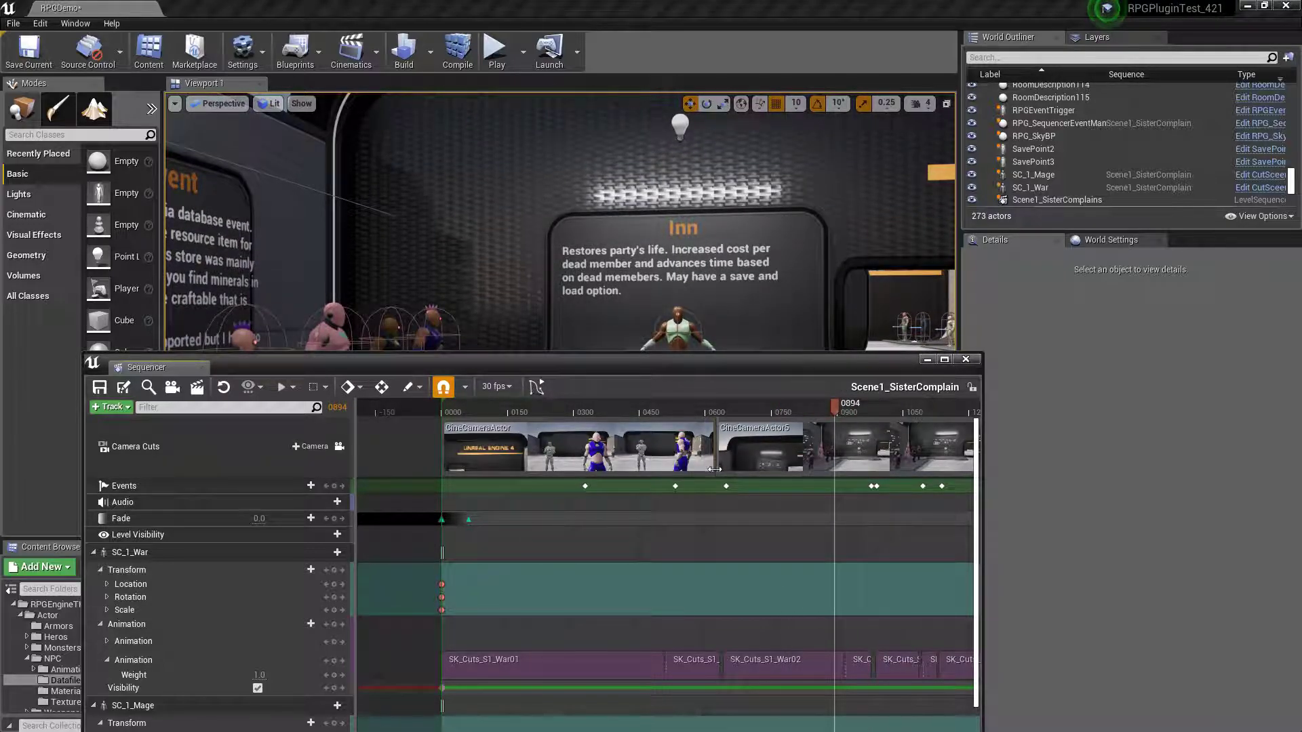
- Inspect the event name in the properties of the Events track key at frame 647
left_click(726, 486)
right_click(726, 486)
mouse_move(773, 494)
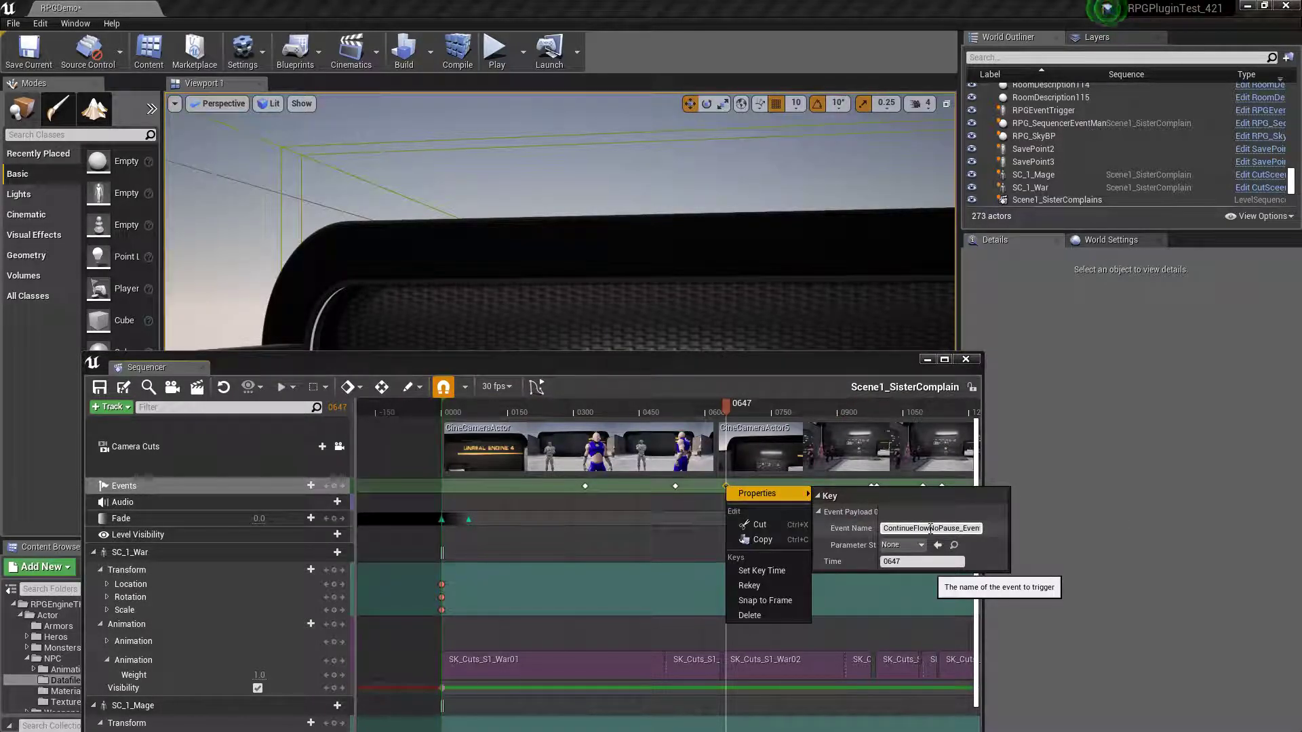
- Inspect the event name of the Events key near frame 977, then scrub to frame 988 at the adjacent key
left_click_drag(726, 407, 868, 450)
left_click(870, 487)
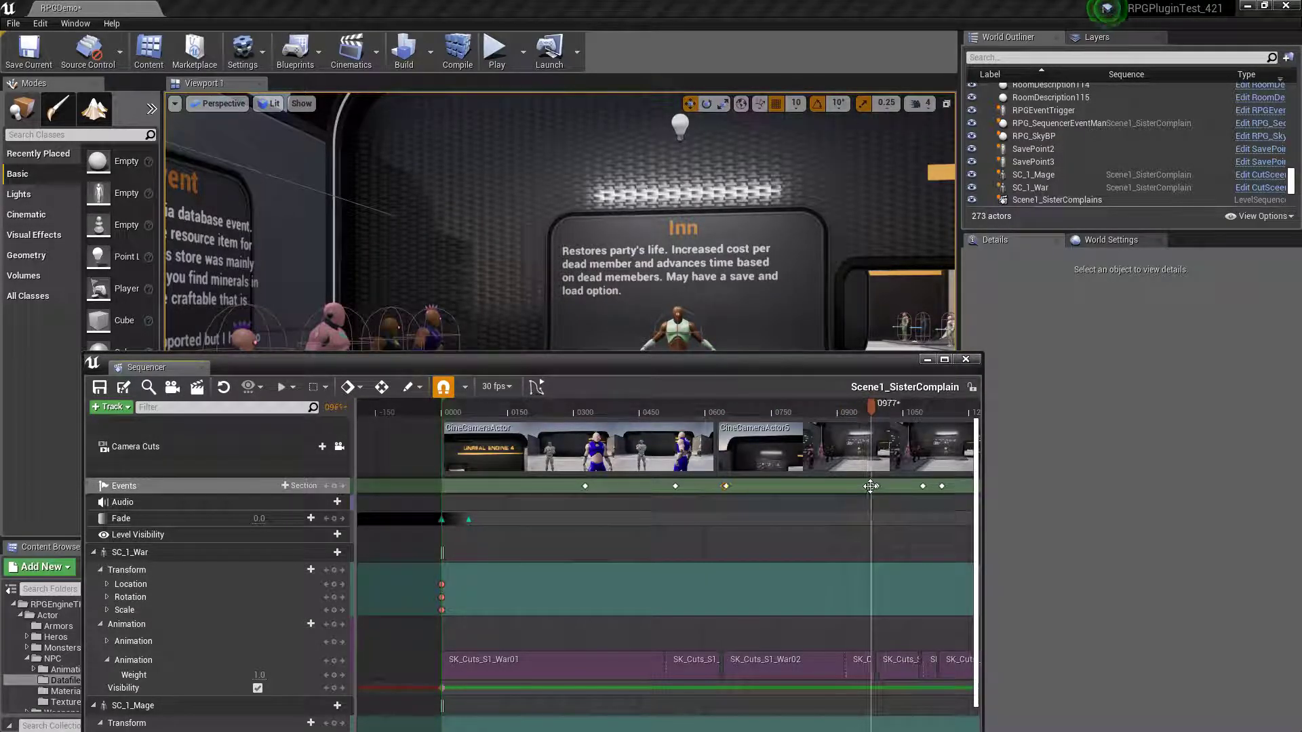
right_click(870, 486)
mouse_move(893, 494)
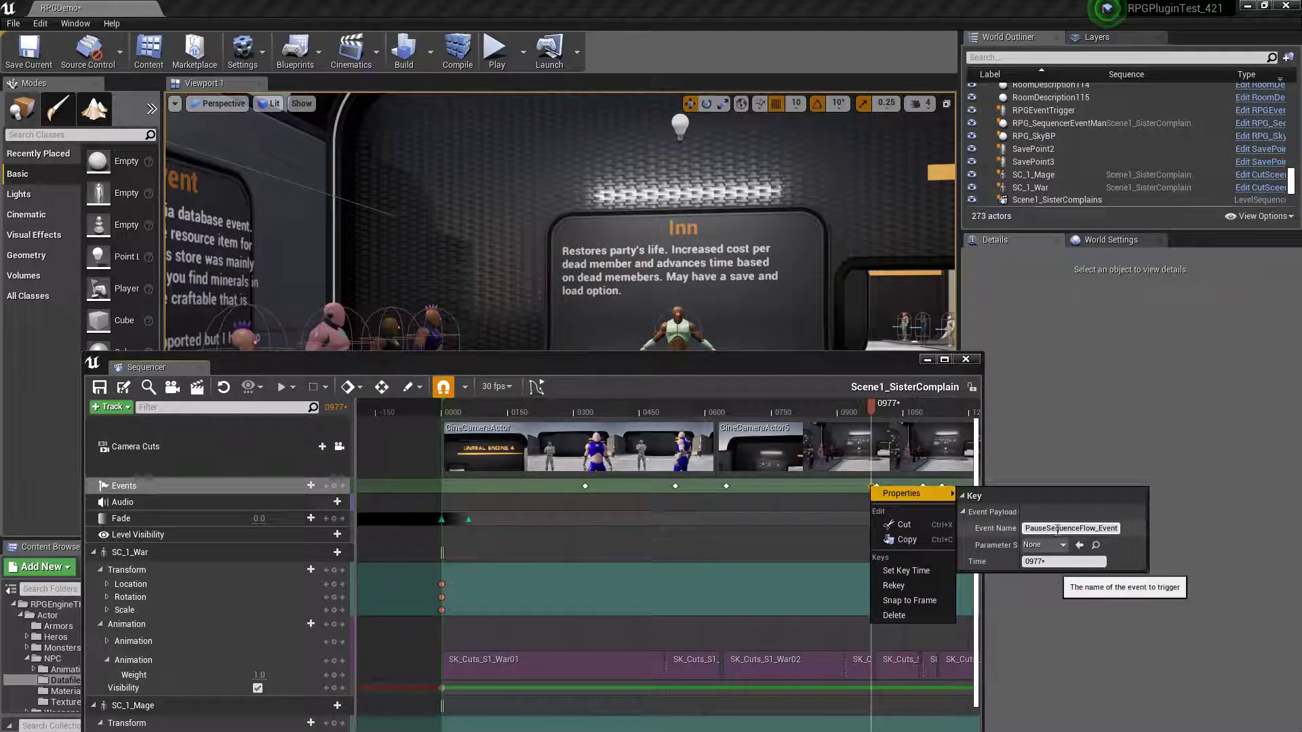
left_click_drag(871, 409, 876, 461)
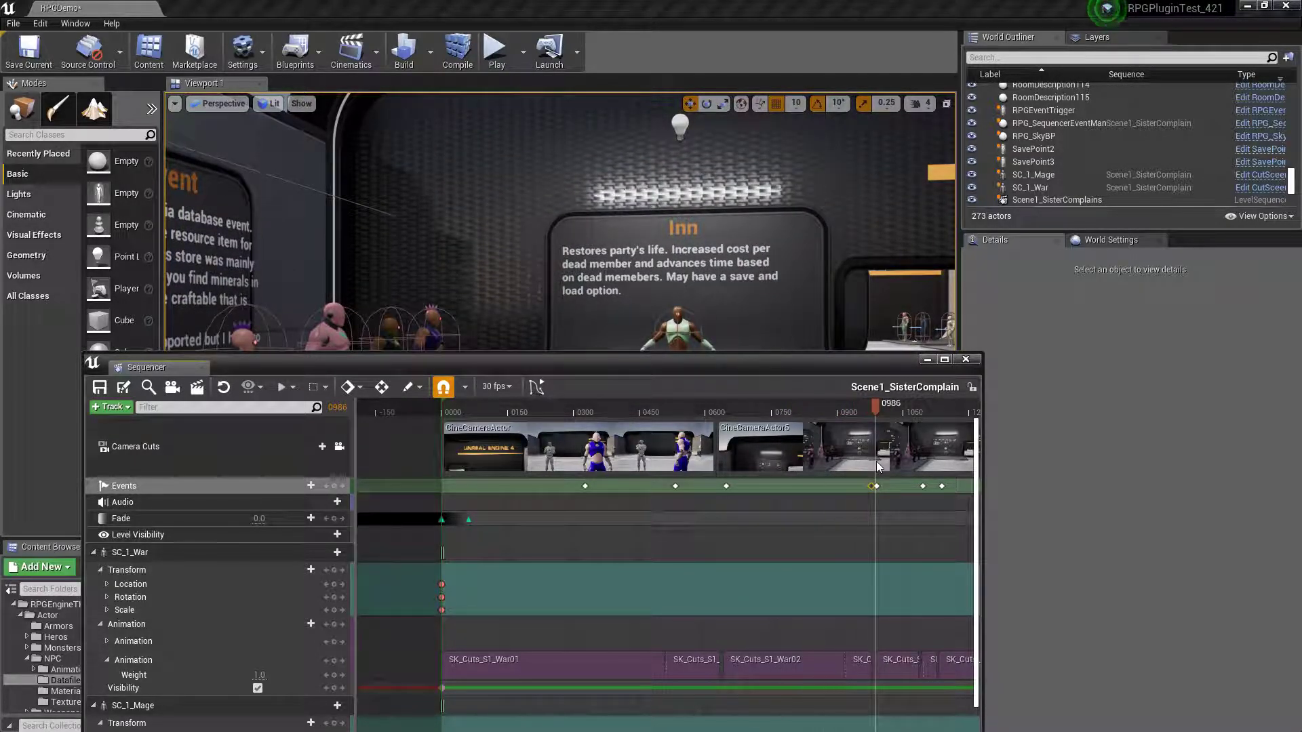
left_click(872, 486)
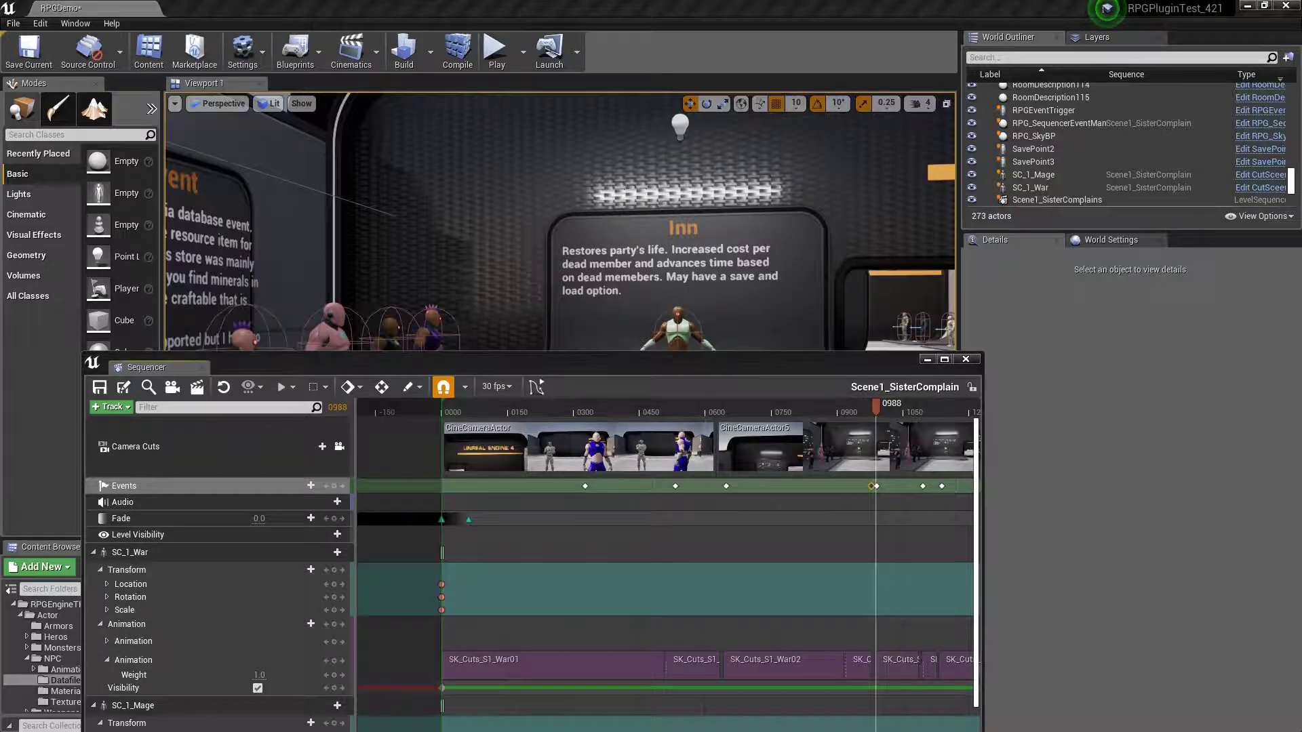
- Switch to the toolkit's event editor, open the Sequence event for editing, and view its first PLAY_MATINEE entry without changing it
key("alt+Tab")
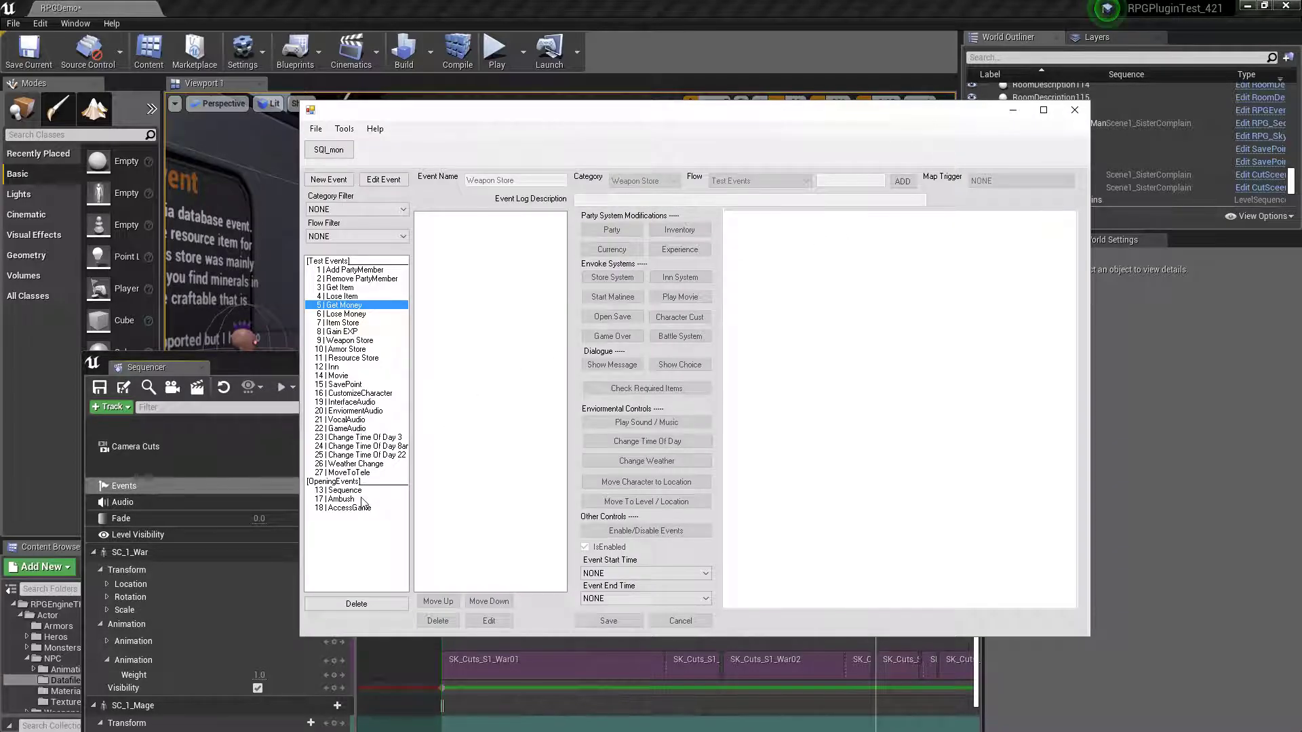
left_click(364, 499)
left_click(366, 490)
left_click(384, 179)
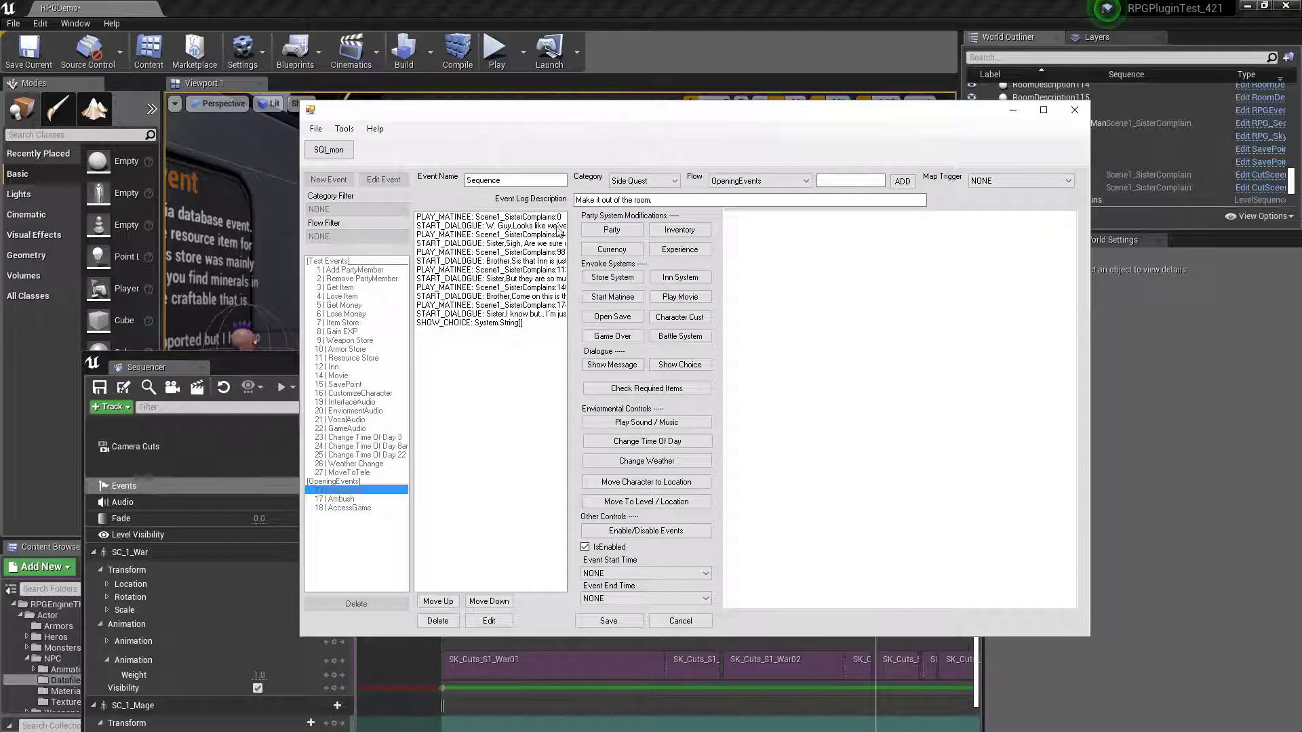
double_click(510, 218)
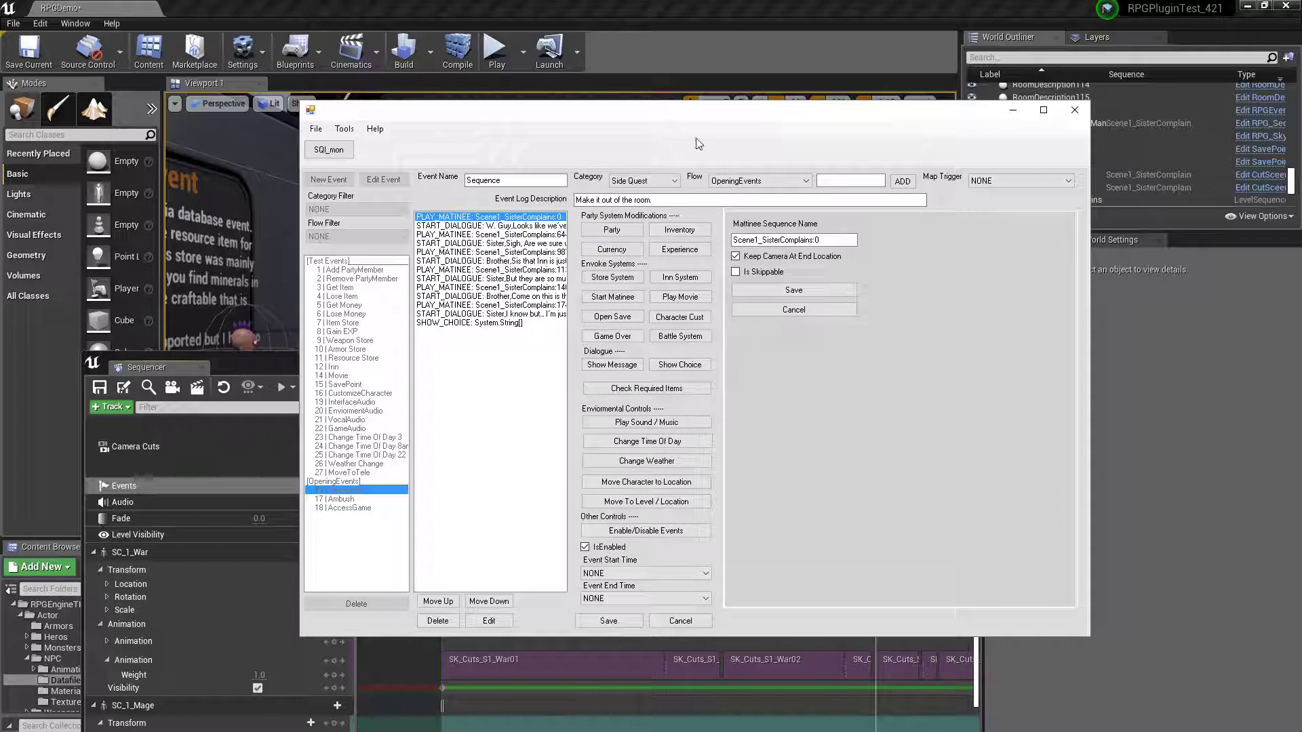
left_click(823, 310)
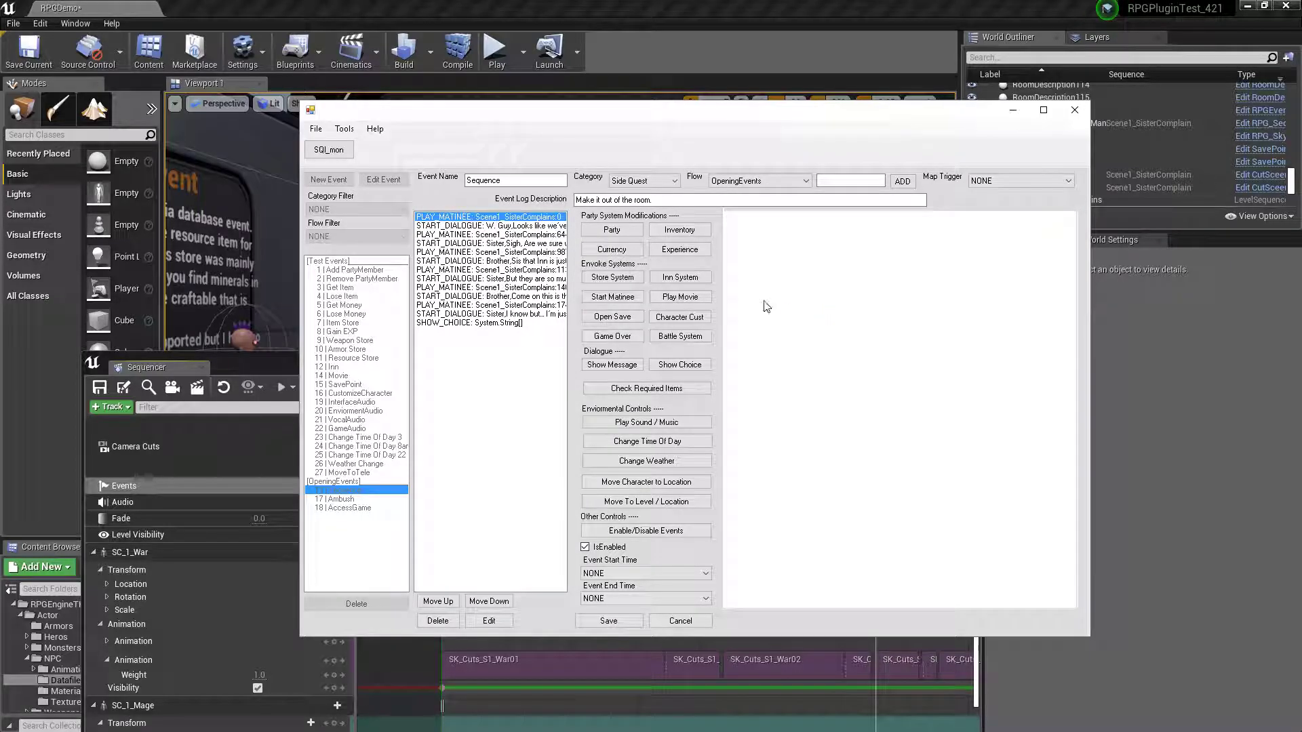
- View the W. Guy dialogue entry of the Sequence event and close it without changes
left_click(532, 228)
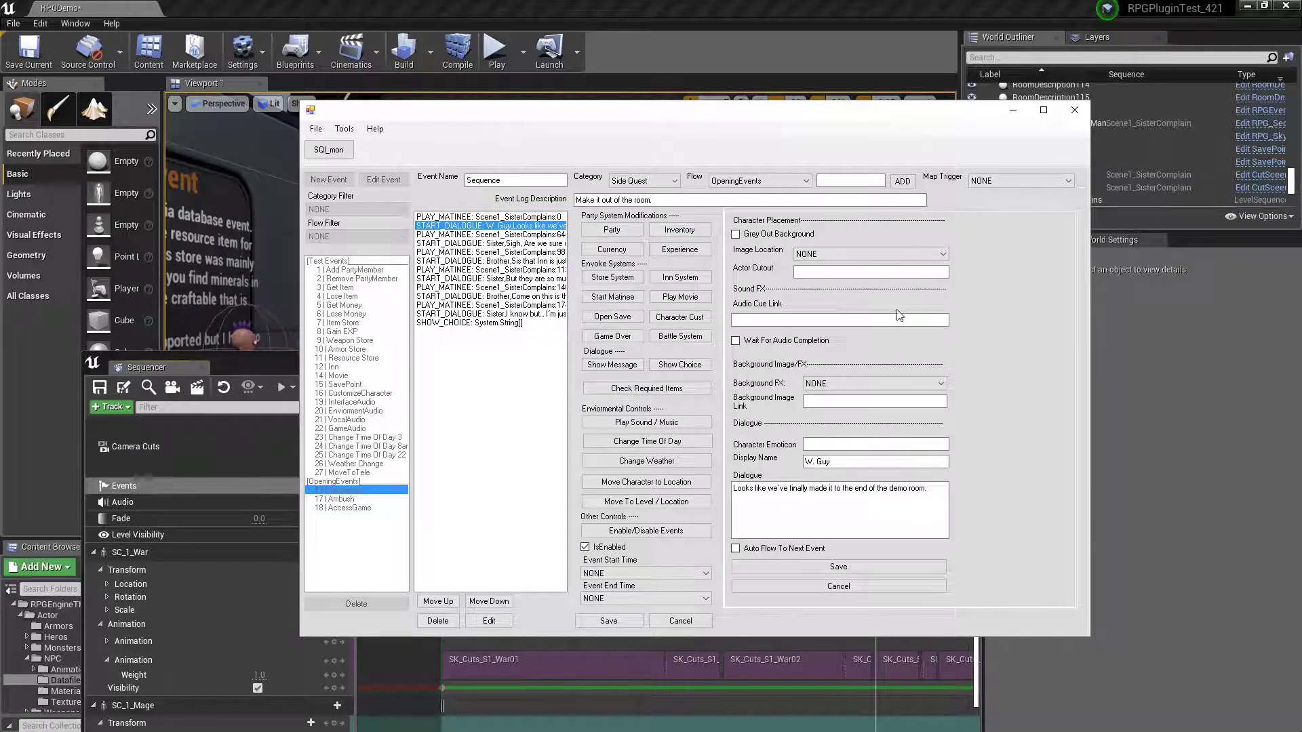
left_click_drag(742, 497, 936, 503)
left_click(938, 495)
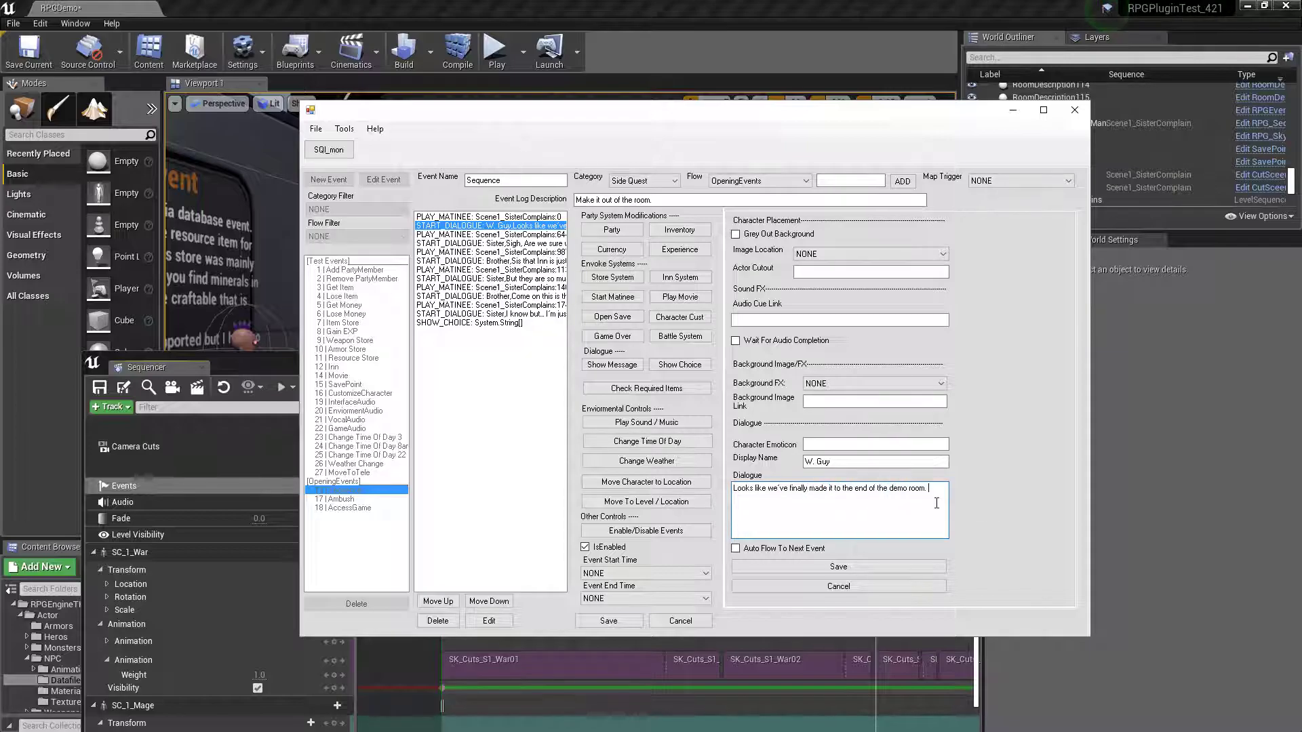
left_click(866, 587)
- Check the sequence name and start frame of the second PLAY_MATINEE entry, Scene1_SisterComplains:644, and close it without changes
double_click(529, 234)
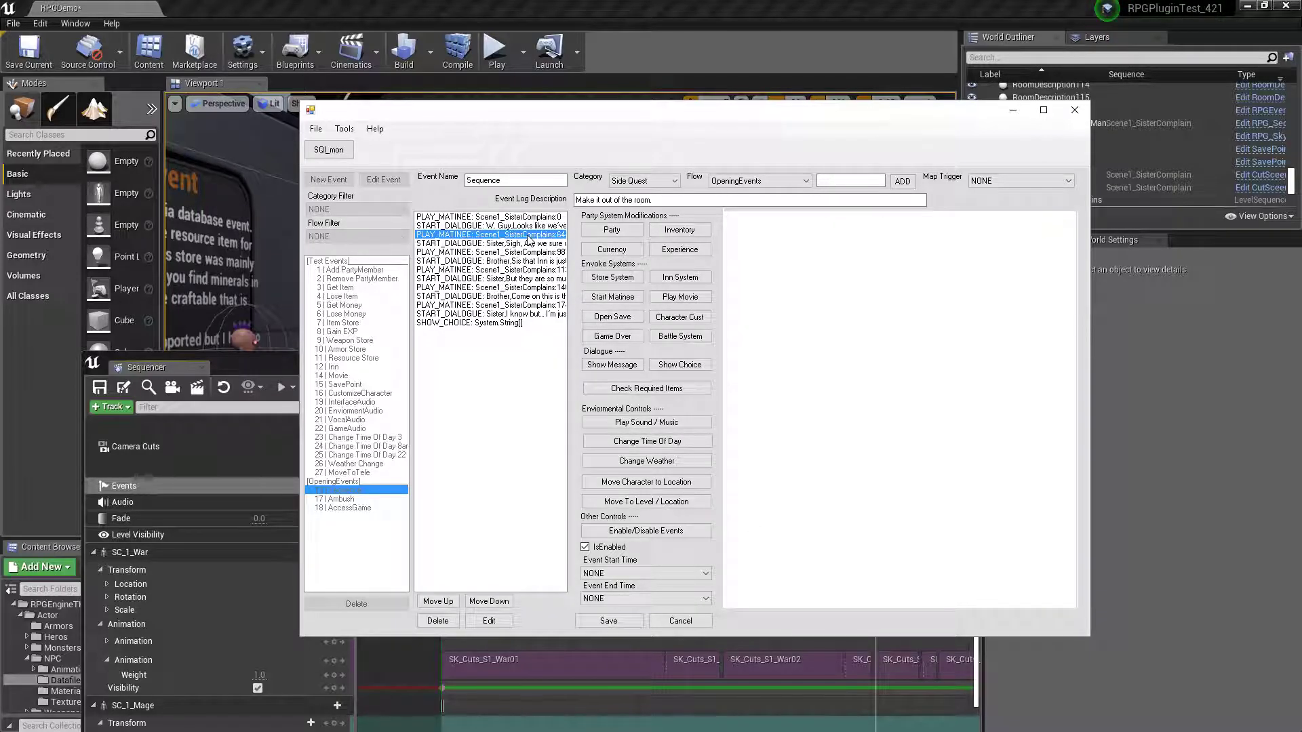
left_click_drag(840, 240, 732, 240)
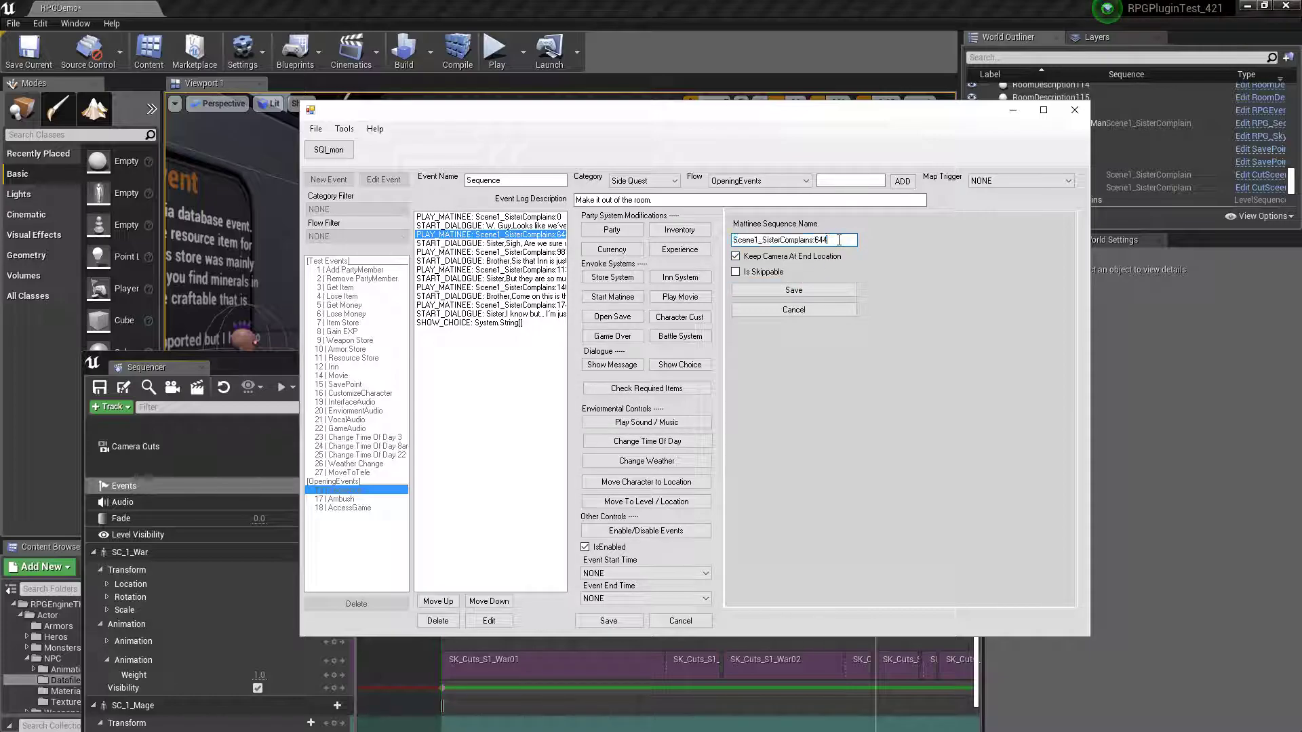
left_click_drag(710, 239, 867, 233)
left_click(787, 310)
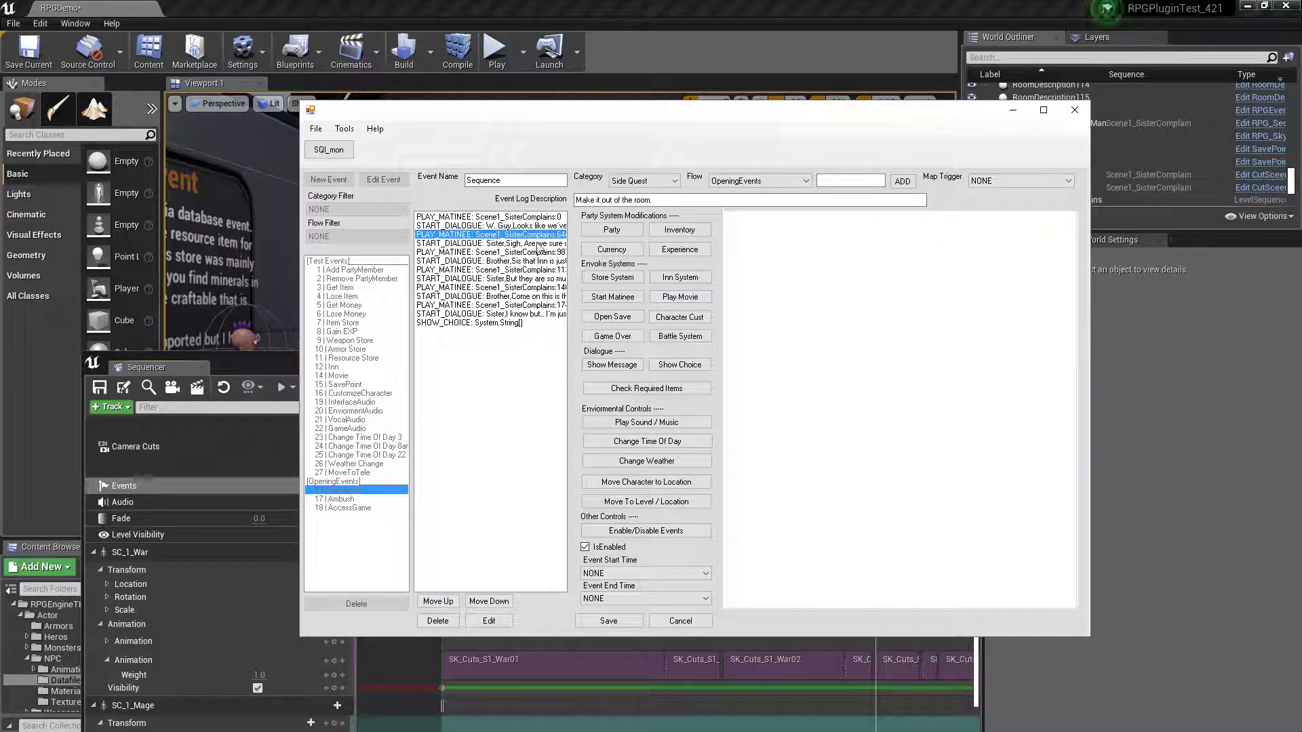
- View the first Sister dialogue entry of the Sequence event and the PLAY_MATINEE entry below it, closing both without changes
left_click(537, 244)
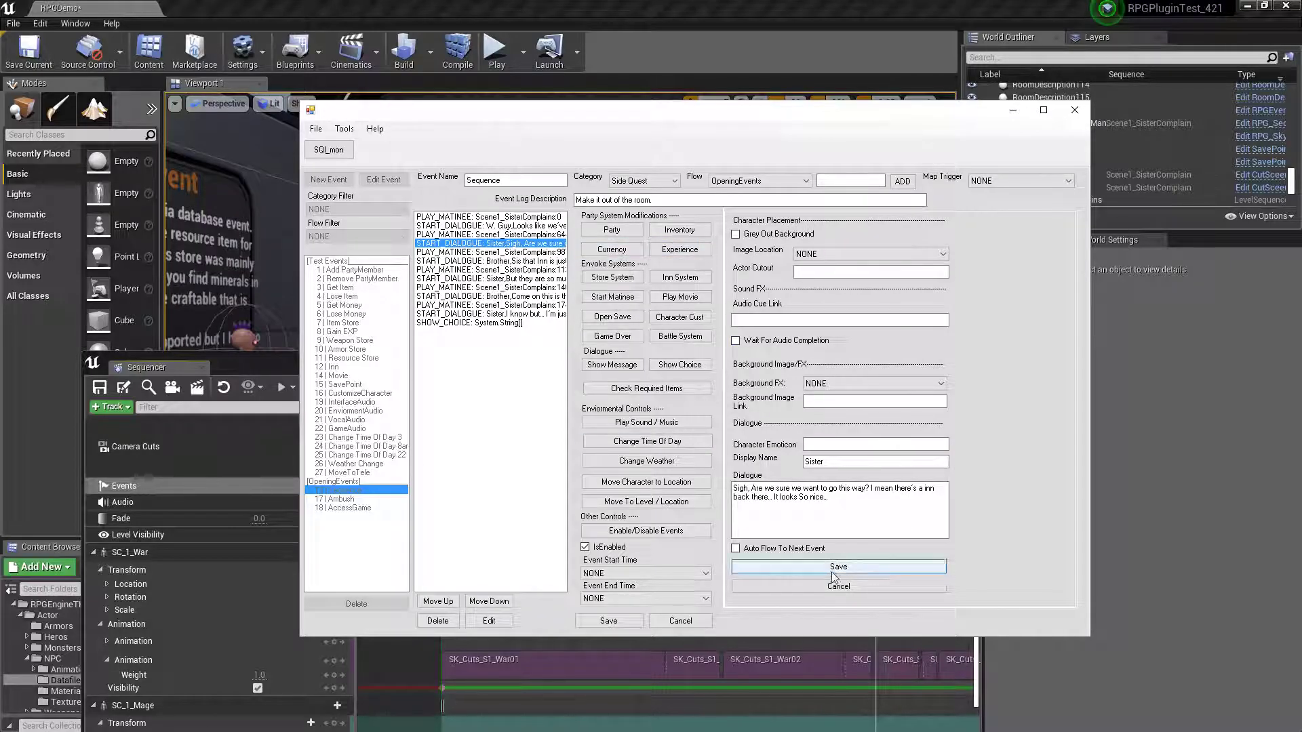
left_click(812, 588)
left_click(532, 254)
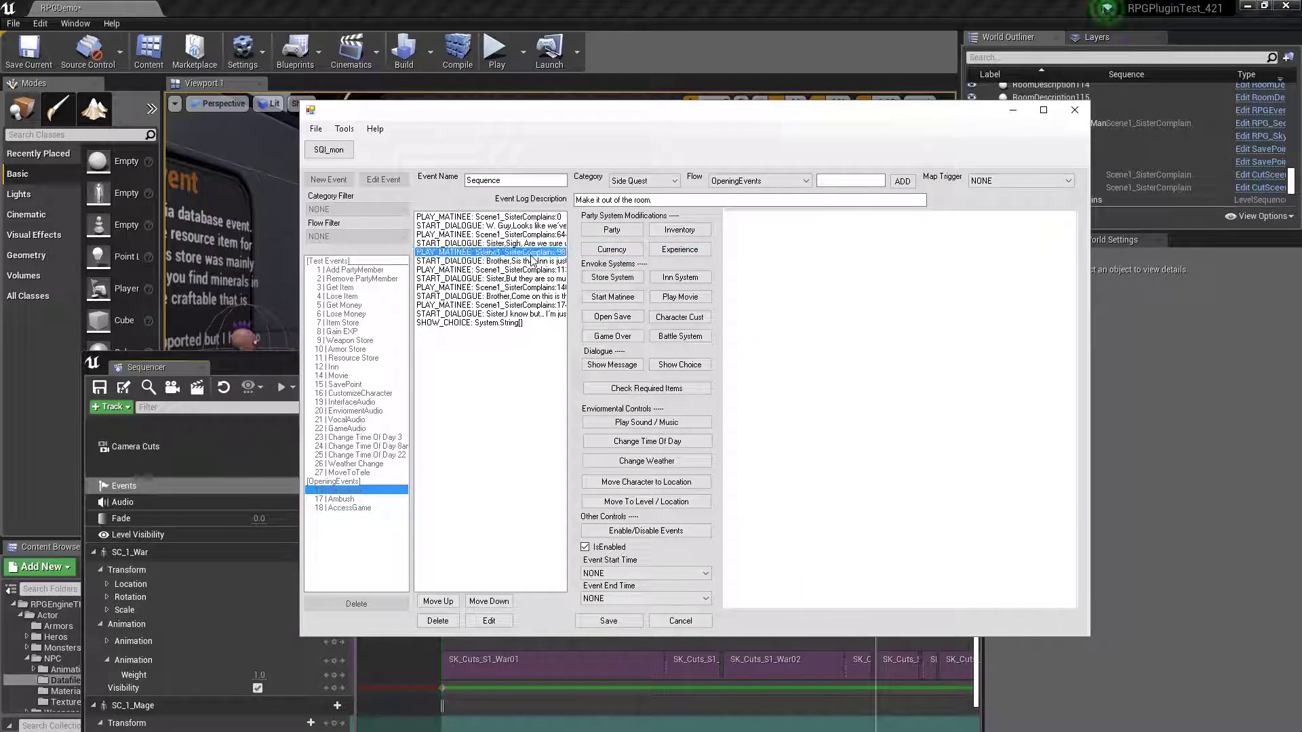
left_click(809, 308)
- Open the SHOW_CHOICE entry of the Sequence event and inspect its Jump Down and Turn Back choices
left_click(503, 324)
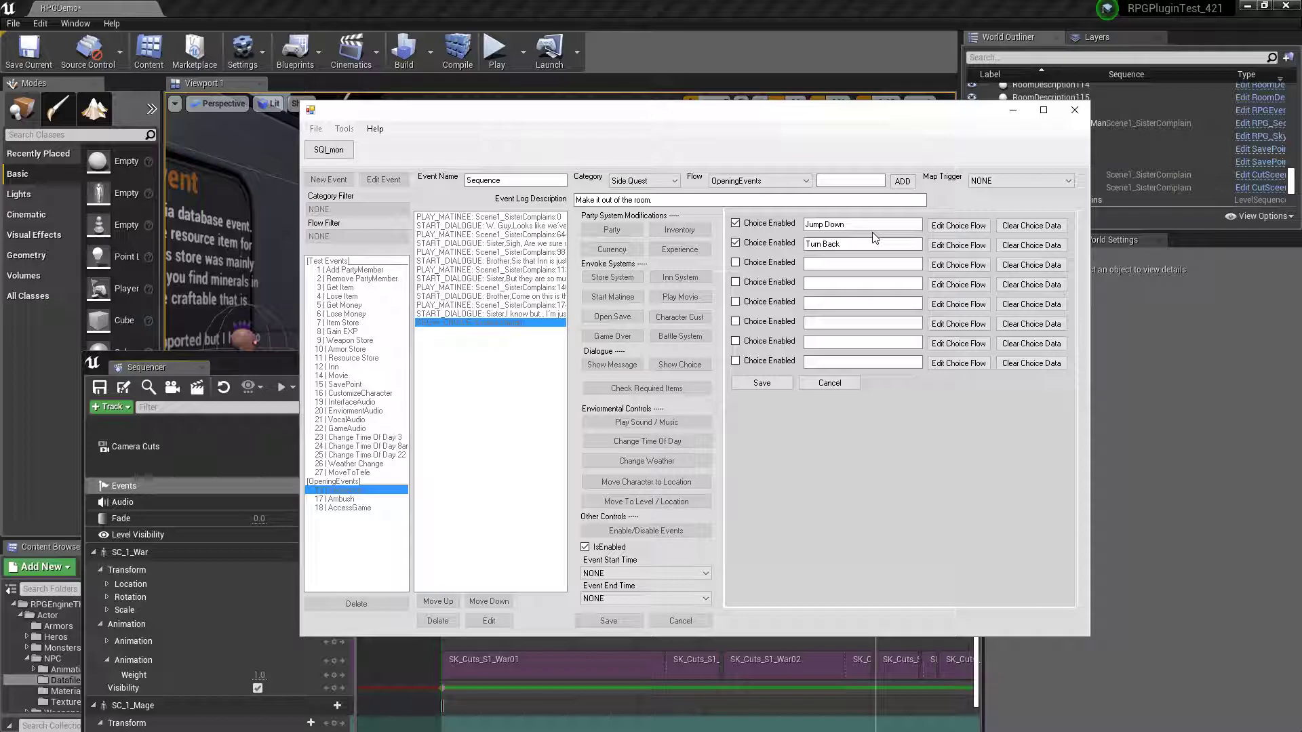
left_click(879, 225)
left_click(879, 243)
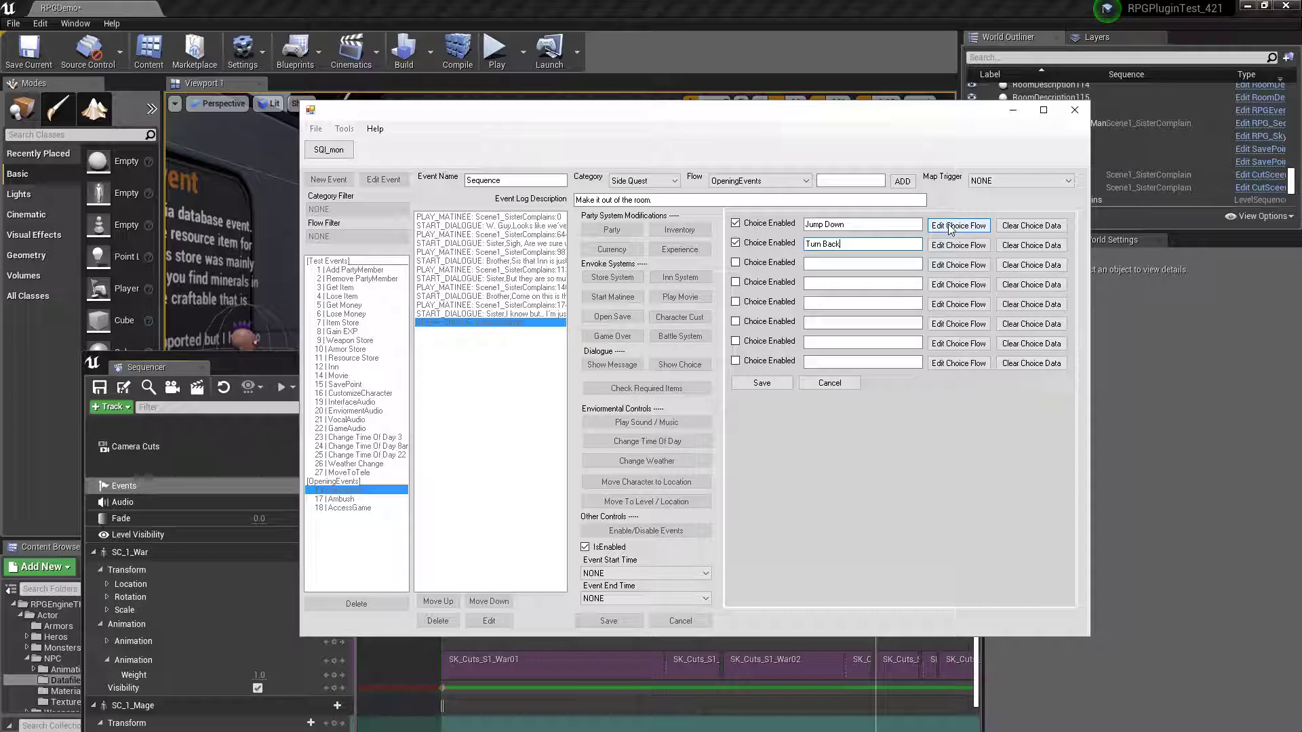
- Review the event entries in the Turn Back choice flow, including its TurnBack teleport, and return to the choice list
left_click(950, 247)
left_click(505, 218)
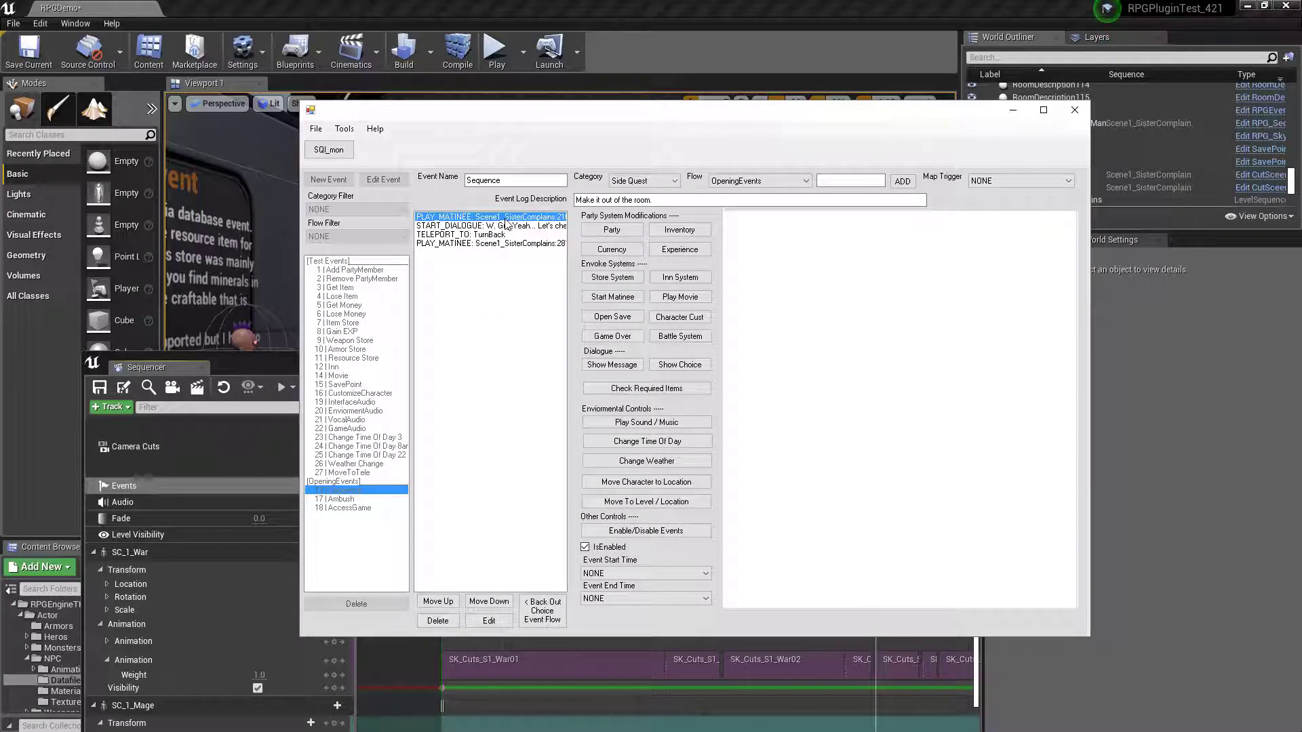
left_click(502, 227)
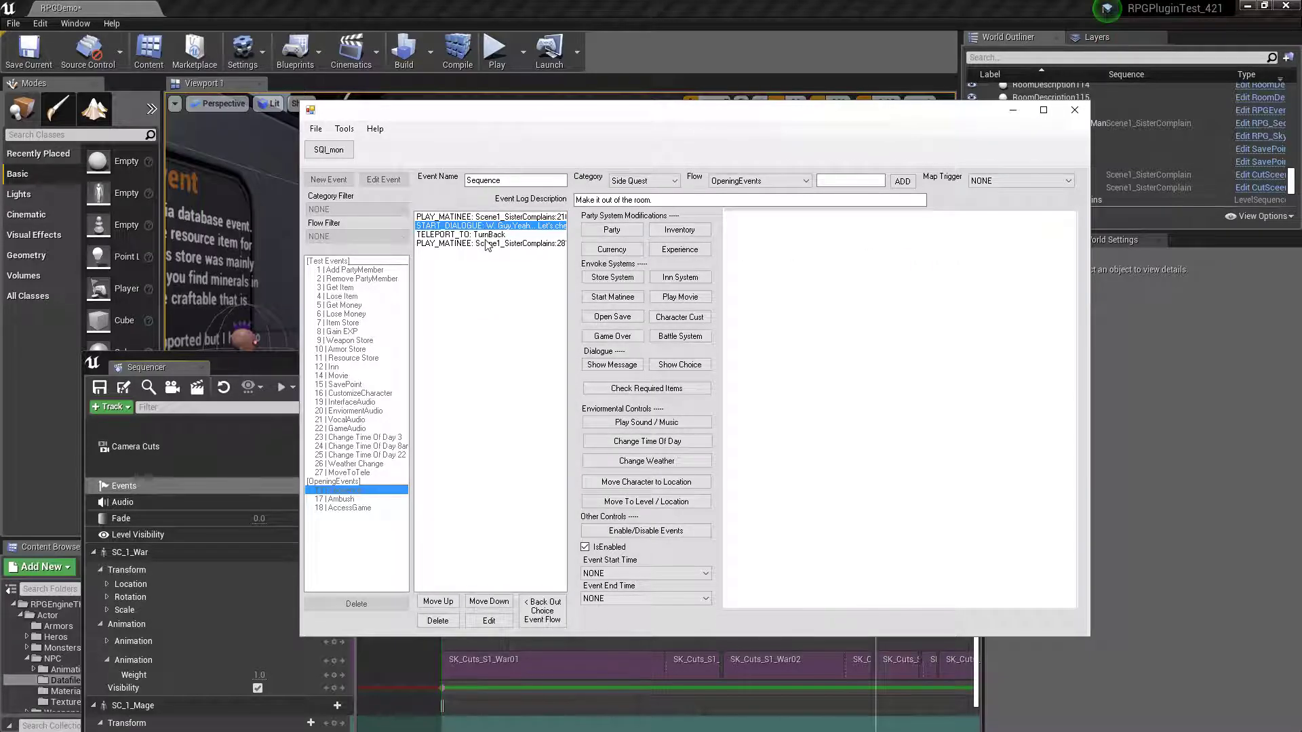
left_click(492, 235)
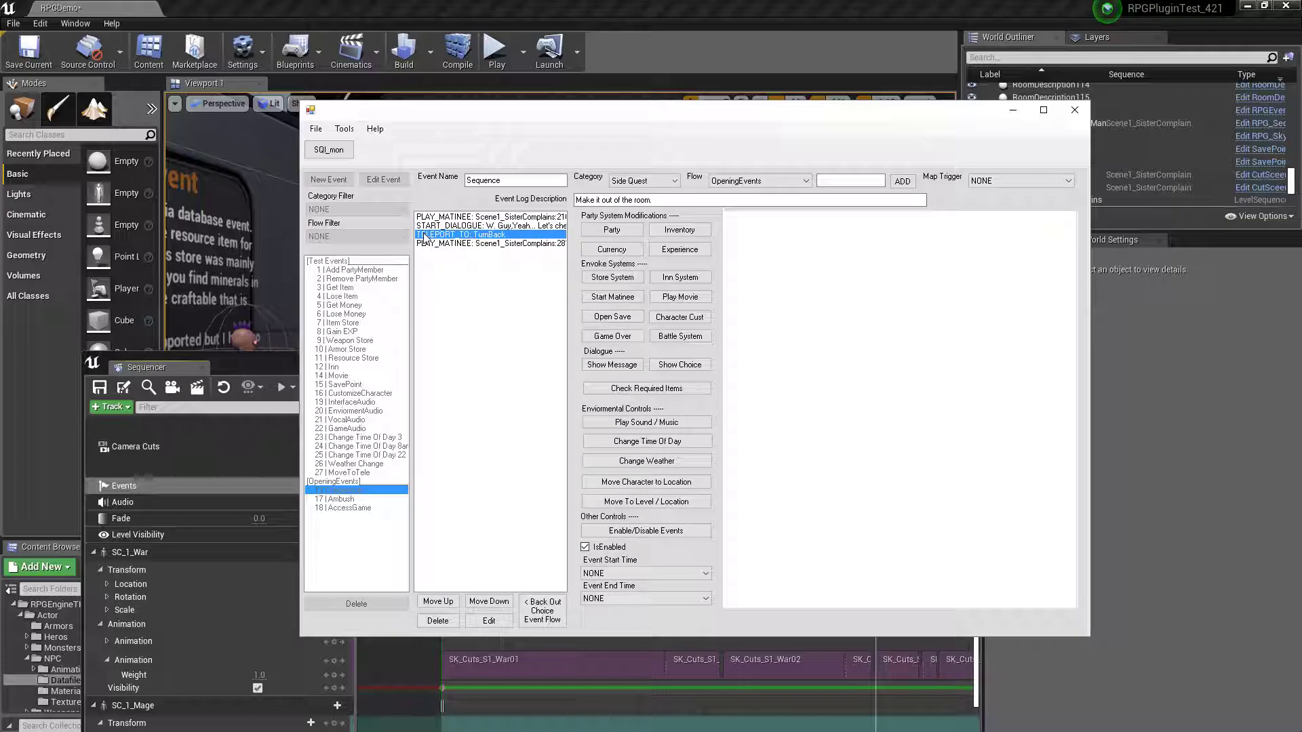
left_click(523, 244)
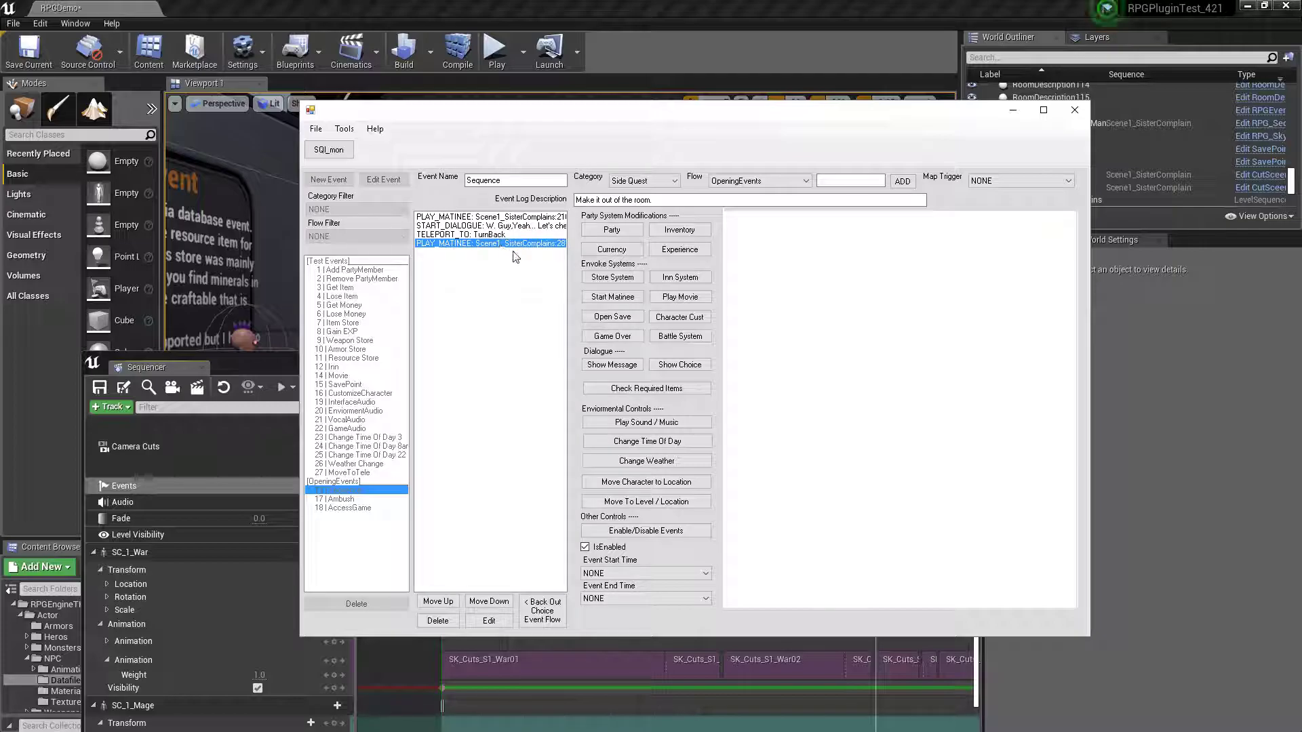
left_click(508, 236)
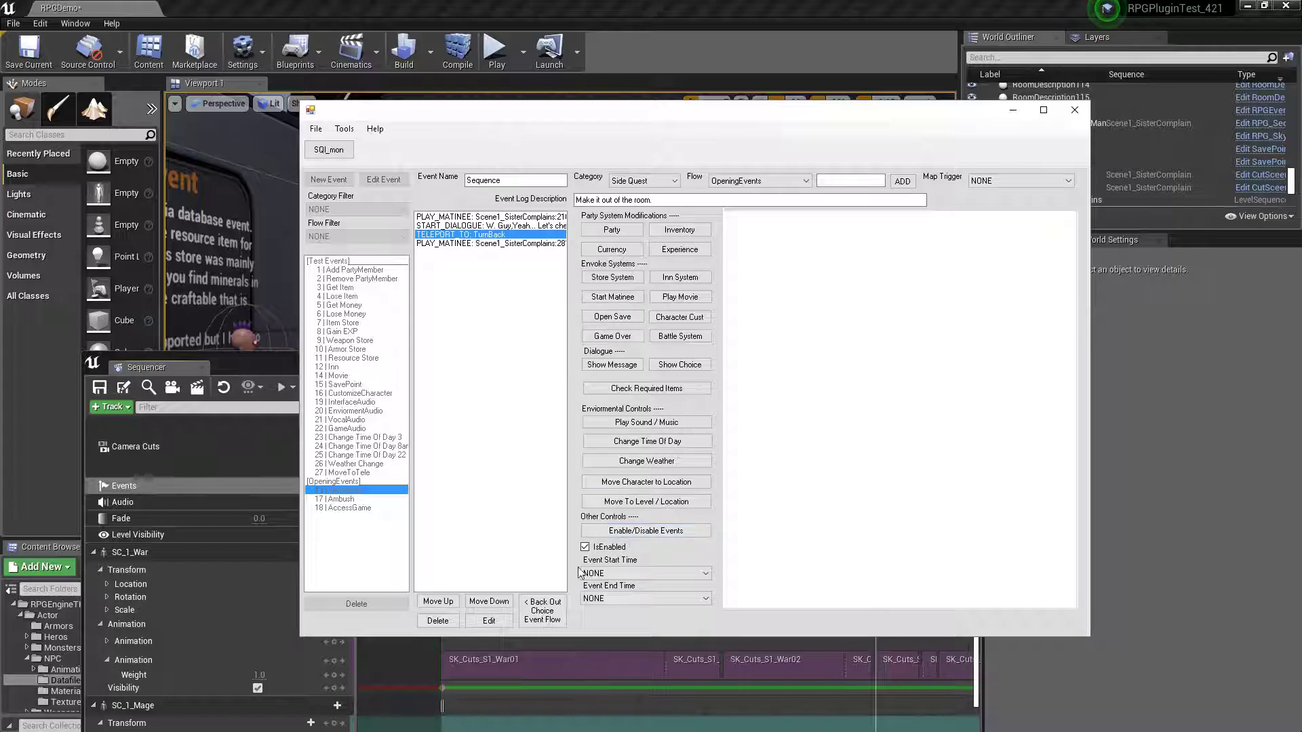
left_click(560, 606)
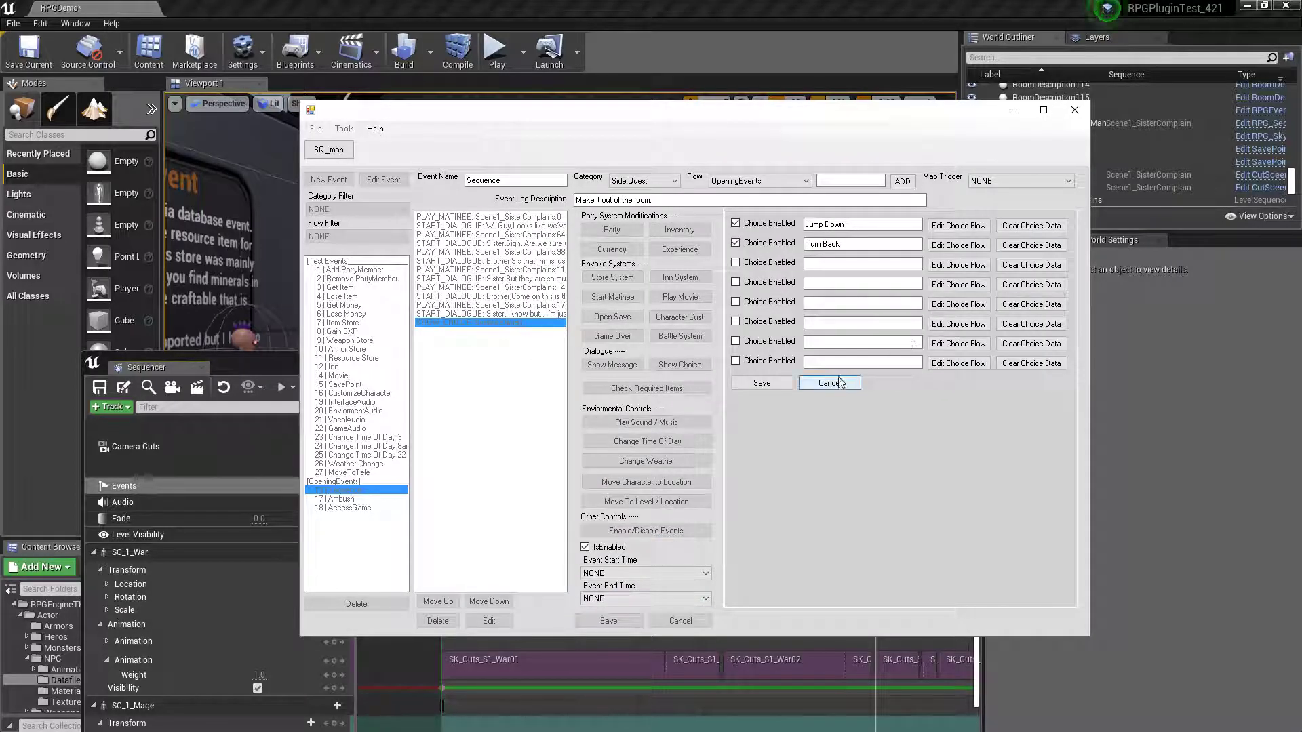
- Review the Jump Down choice flow, including its CSEnd teleport and event 13 toggle, and close the Sequence event without changes
left_click(958, 226)
left_click(520, 217)
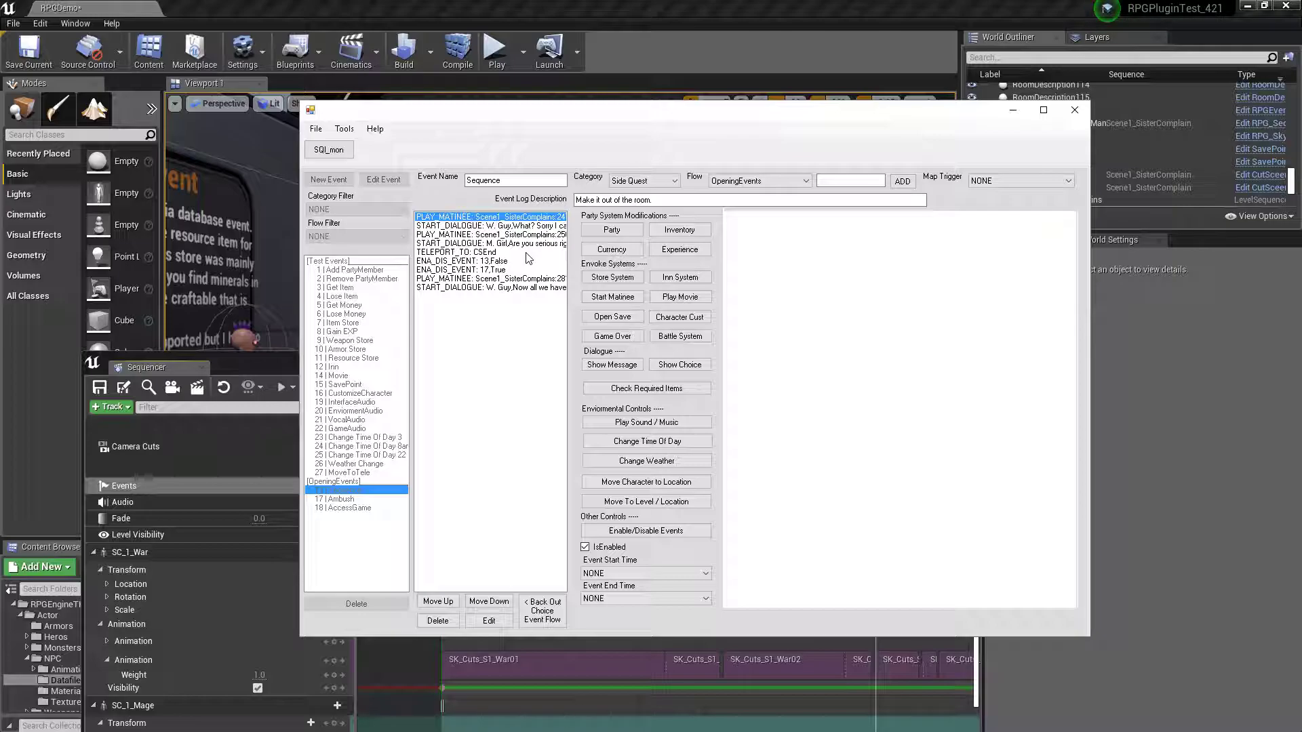
left_click(485, 253)
left_click(475, 260)
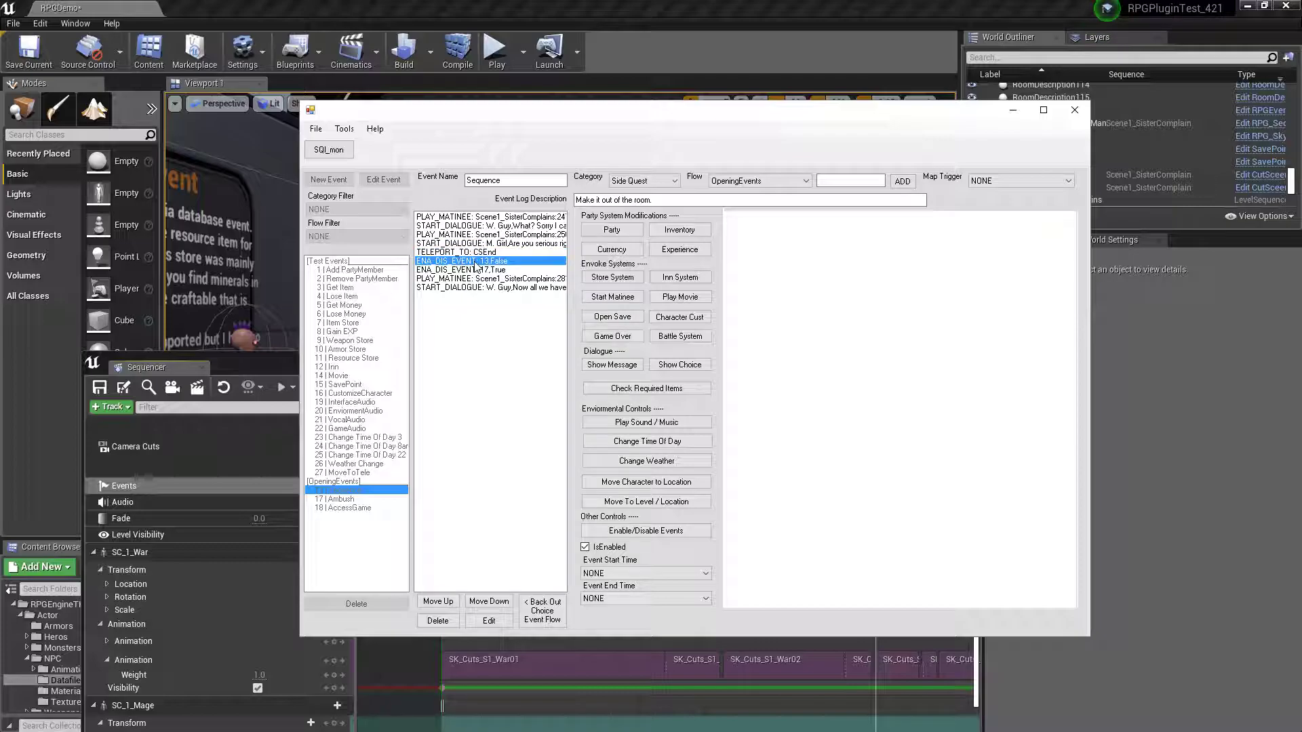
left_click(494, 252)
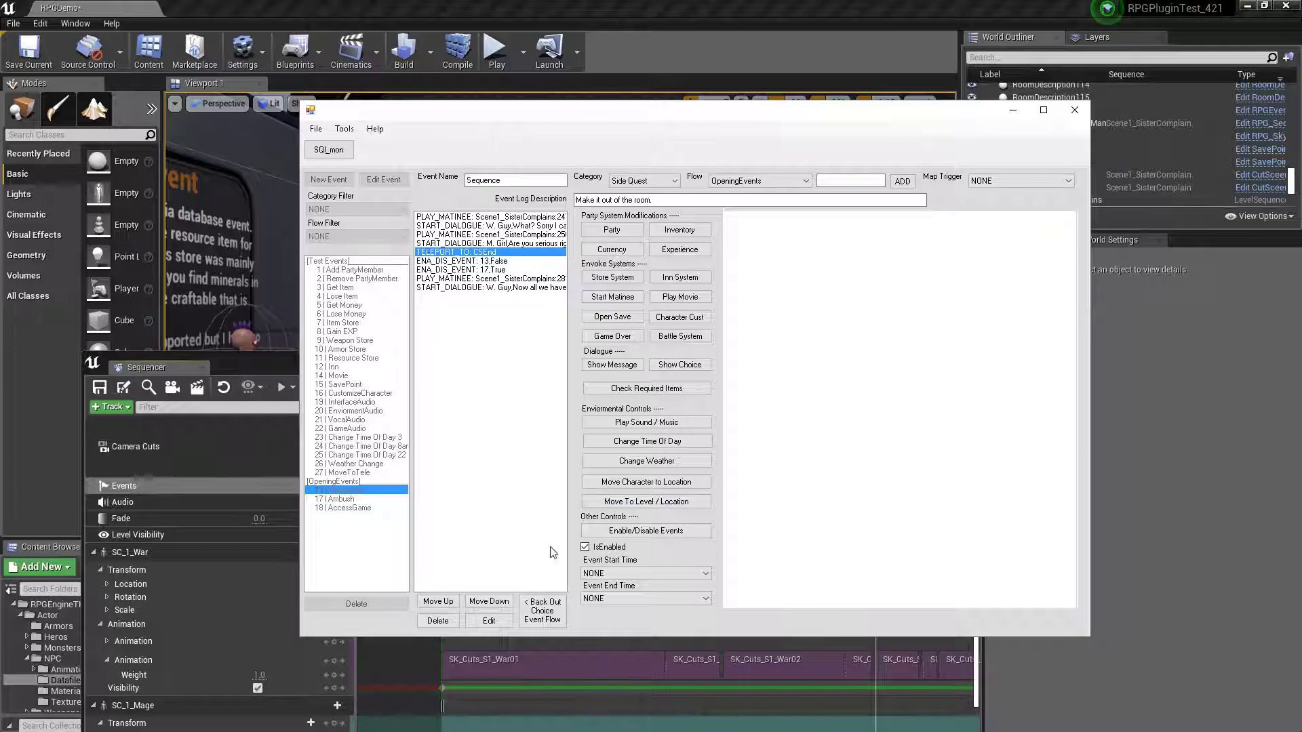
left_click(549, 619)
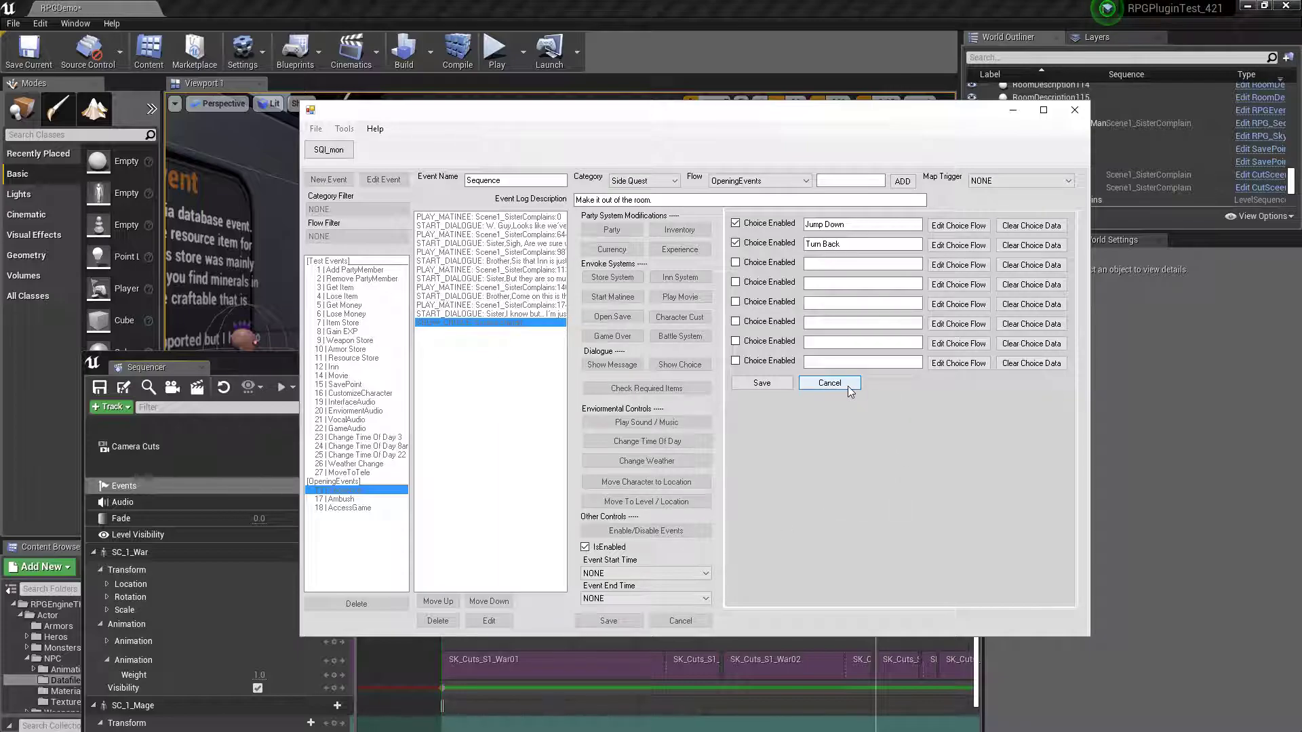
left_click(838, 382)
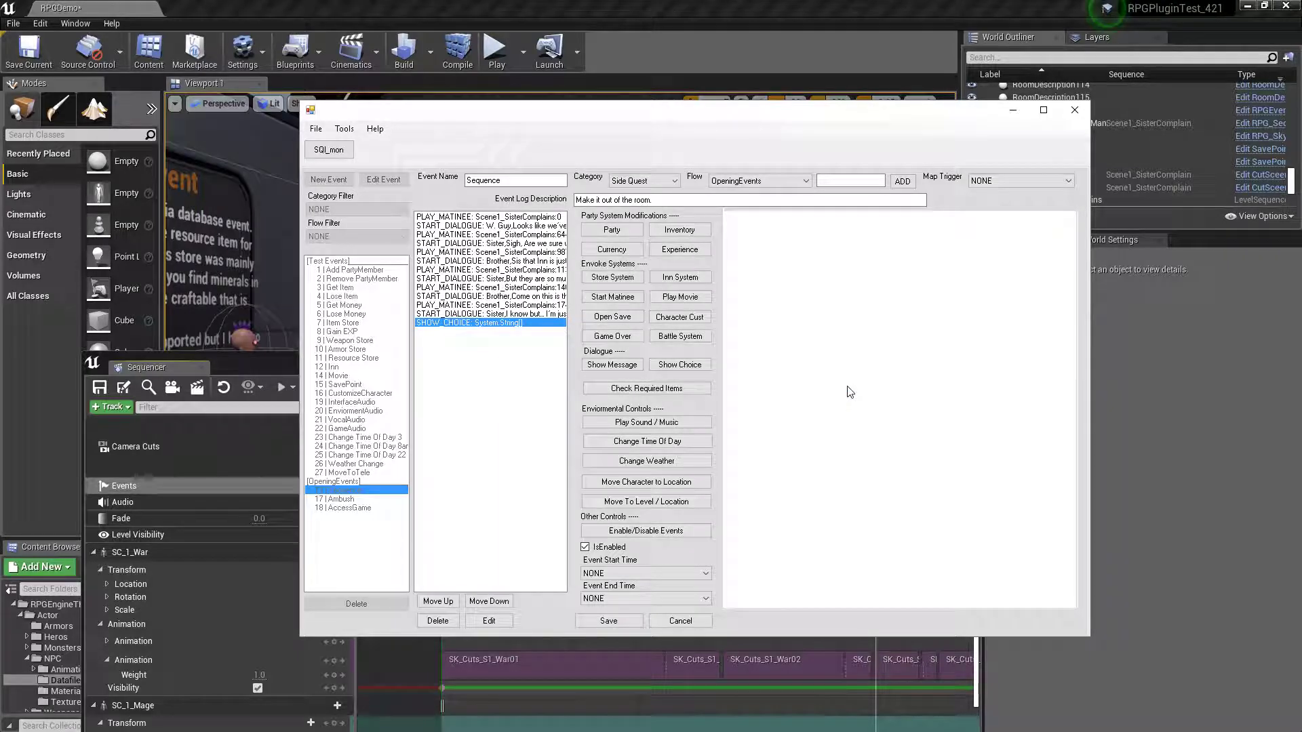
left_click(680, 621)
- Open the Ambush event for editing and examine its SomethingsWrong matinee, W. Guy dialogue and START_BATTLE entries
left_click(341, 499)
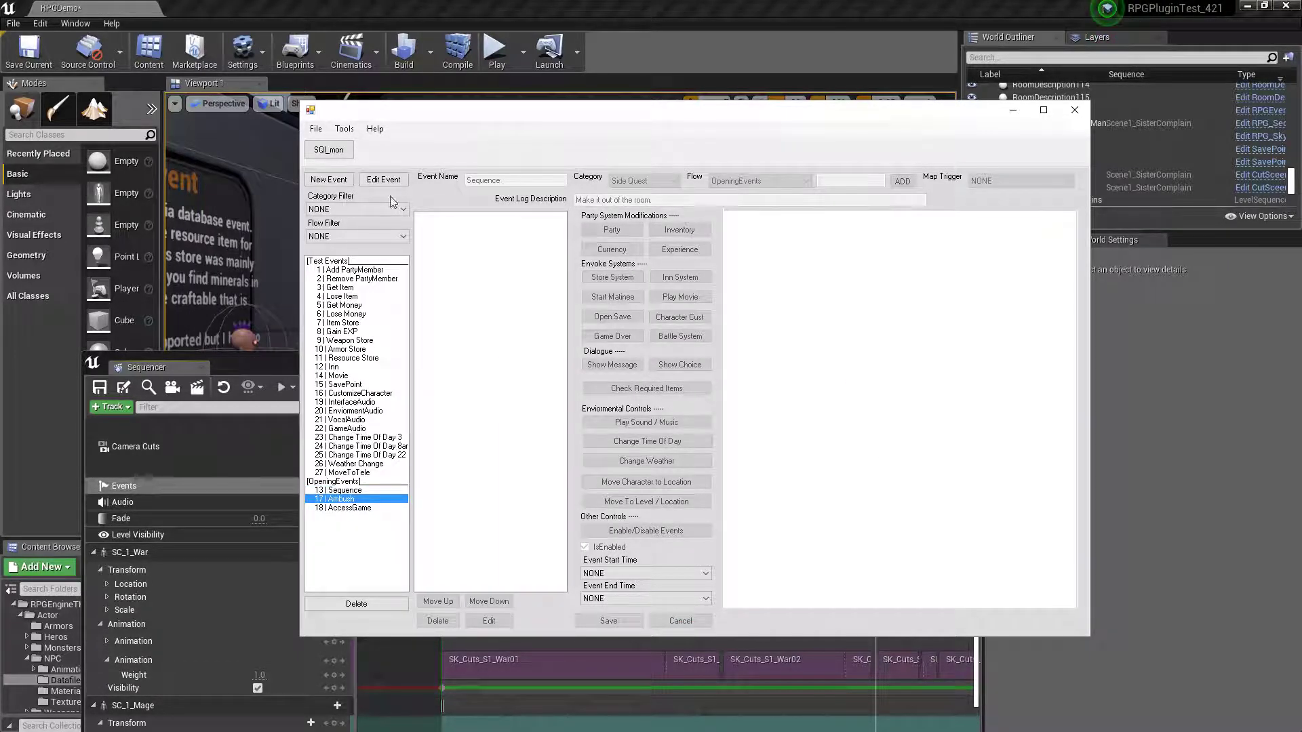
left_click(396, 180)
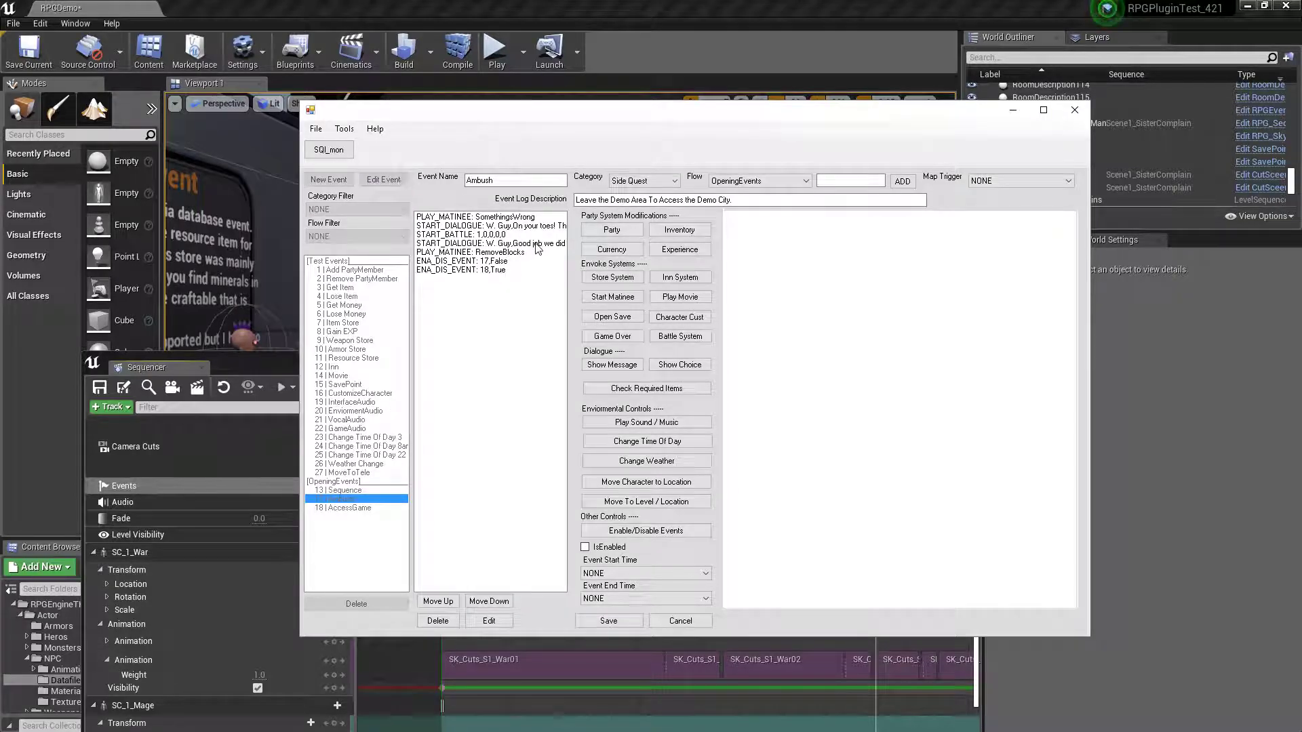
left_click(504, 217)
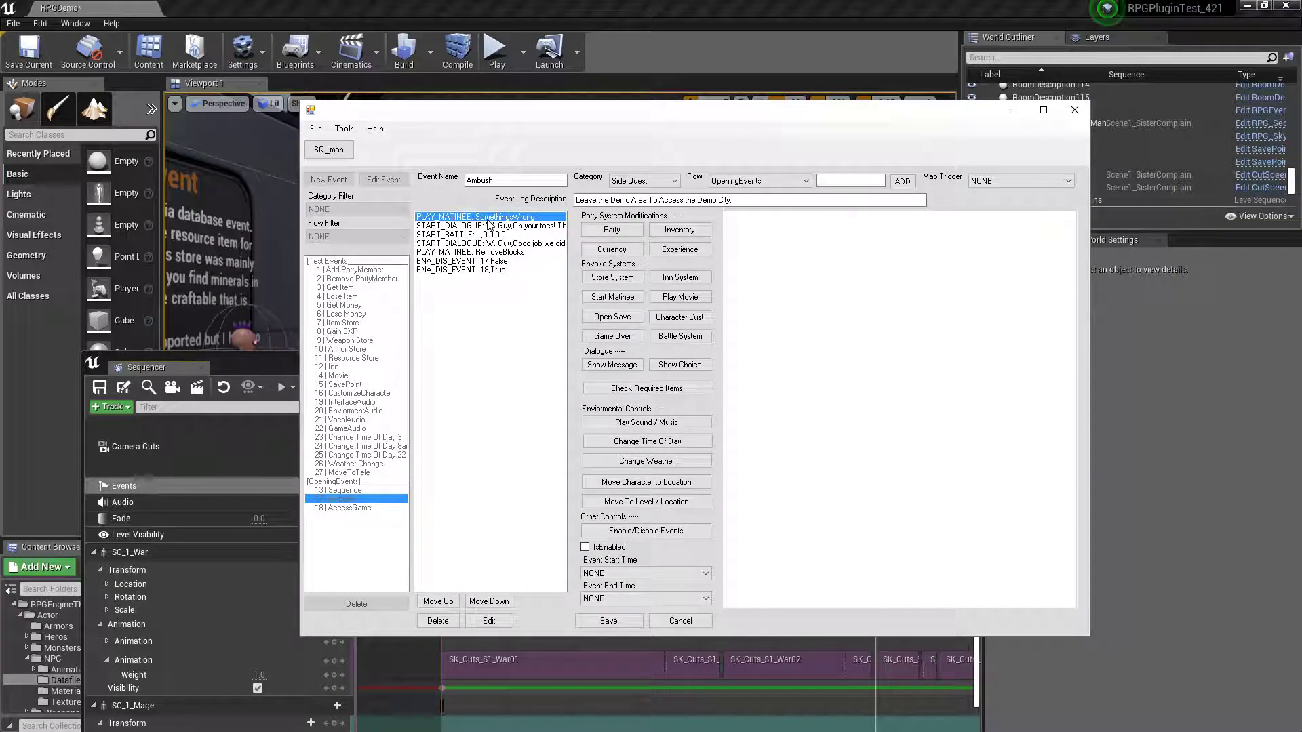
left_click(489, 226)
left_click(496, 234)
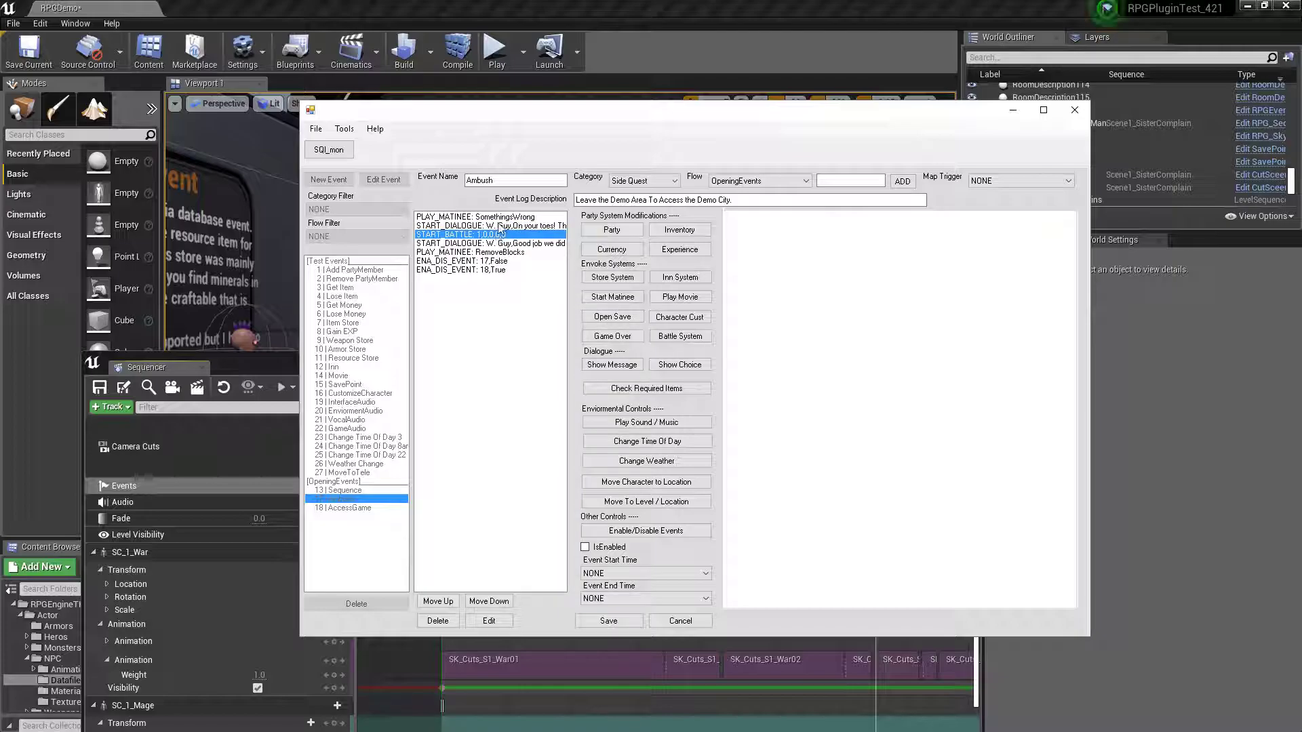
left_click(497, 226)
left_click(493, 233)
left_click(526, 243)
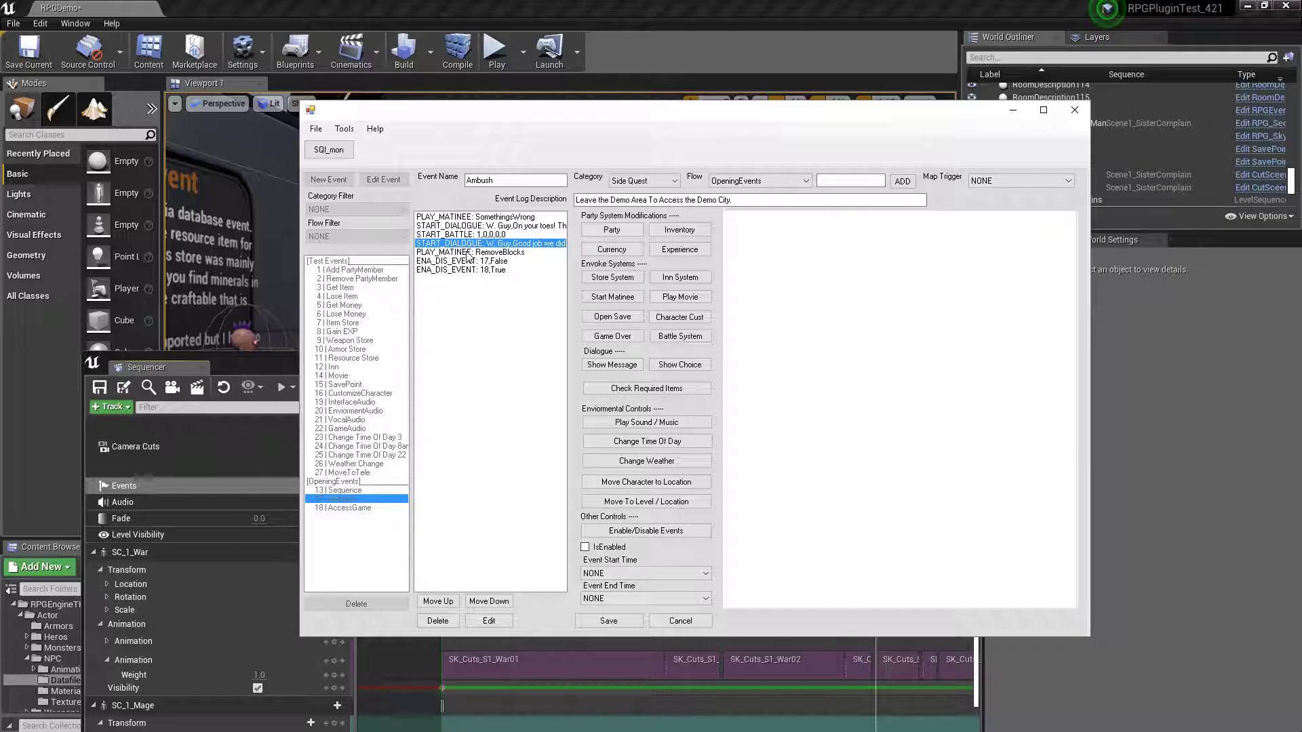
- Examine the Ambush event's RemoveBlocks matinee and its toggles for events 17 and 18, closing the event without changes
left_click(488, 253)
left_click(478, 244)
left_click(499, 255)
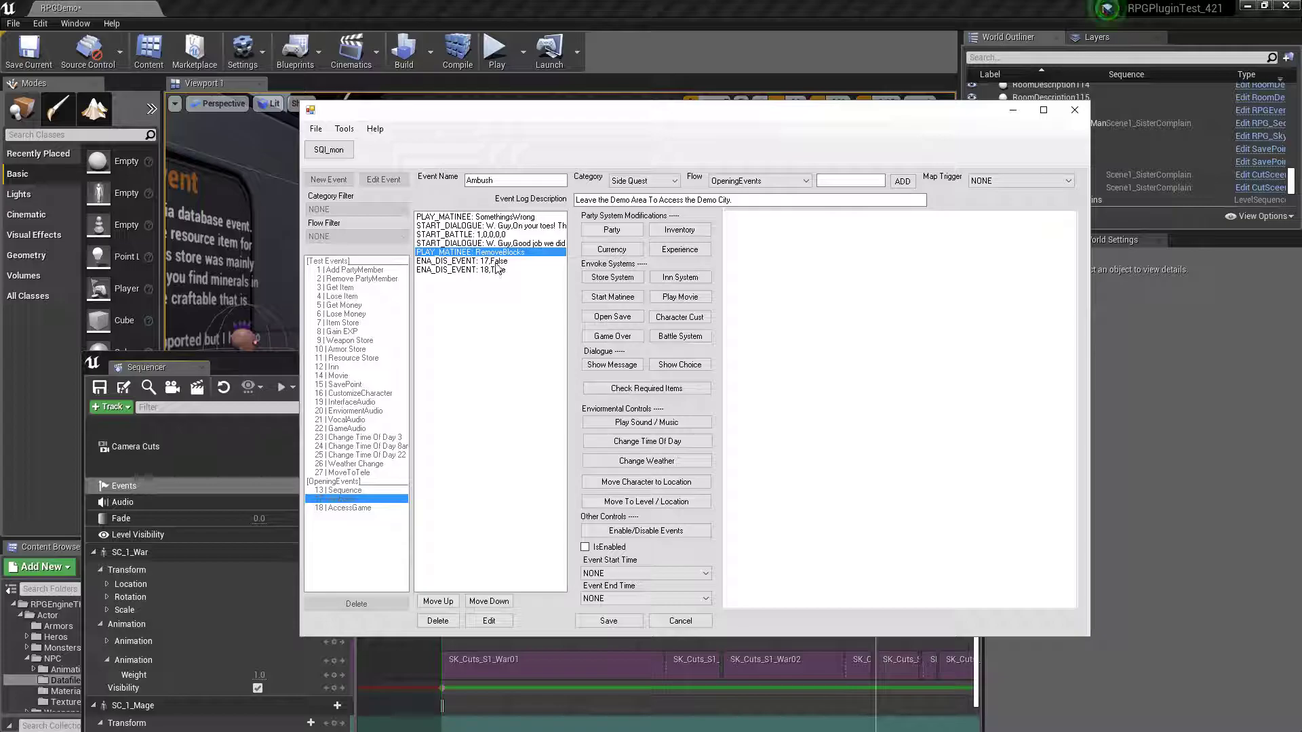
left_click(495, 261)
left_click(500, 252)
left_click(520, 261)
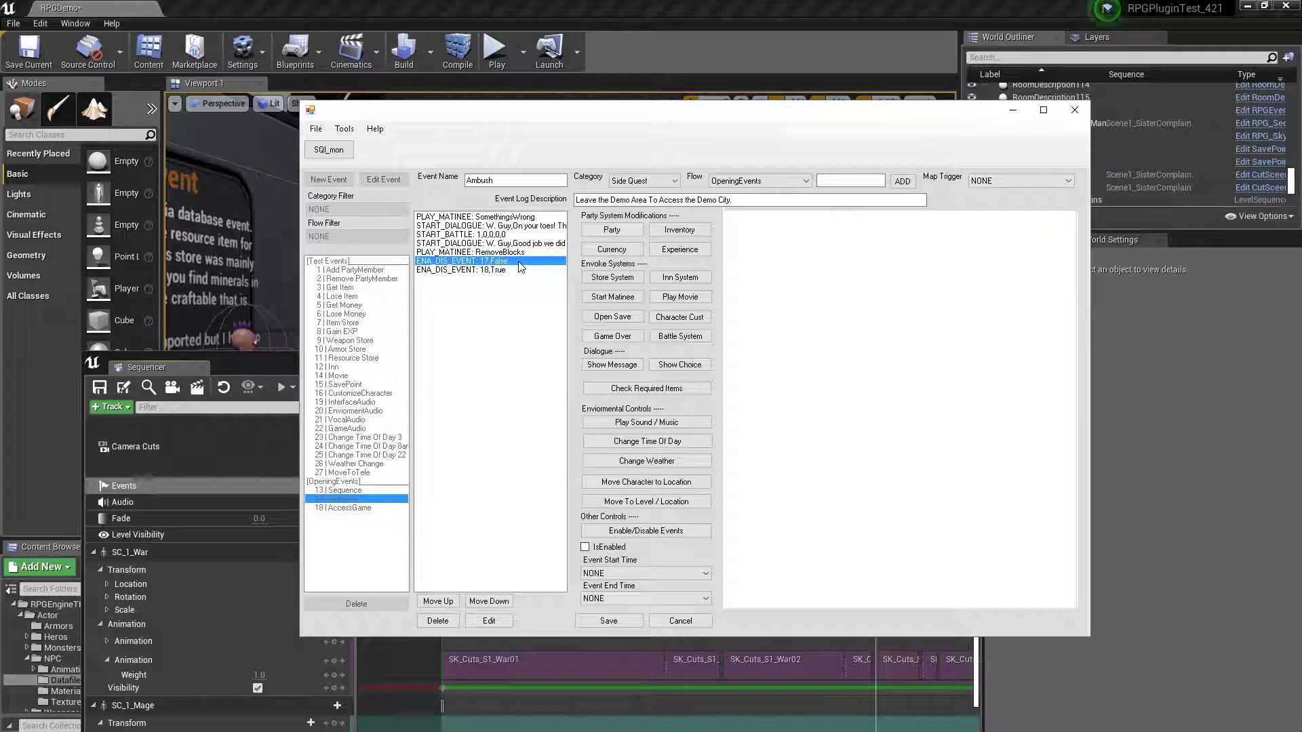
left_click(482, 270)
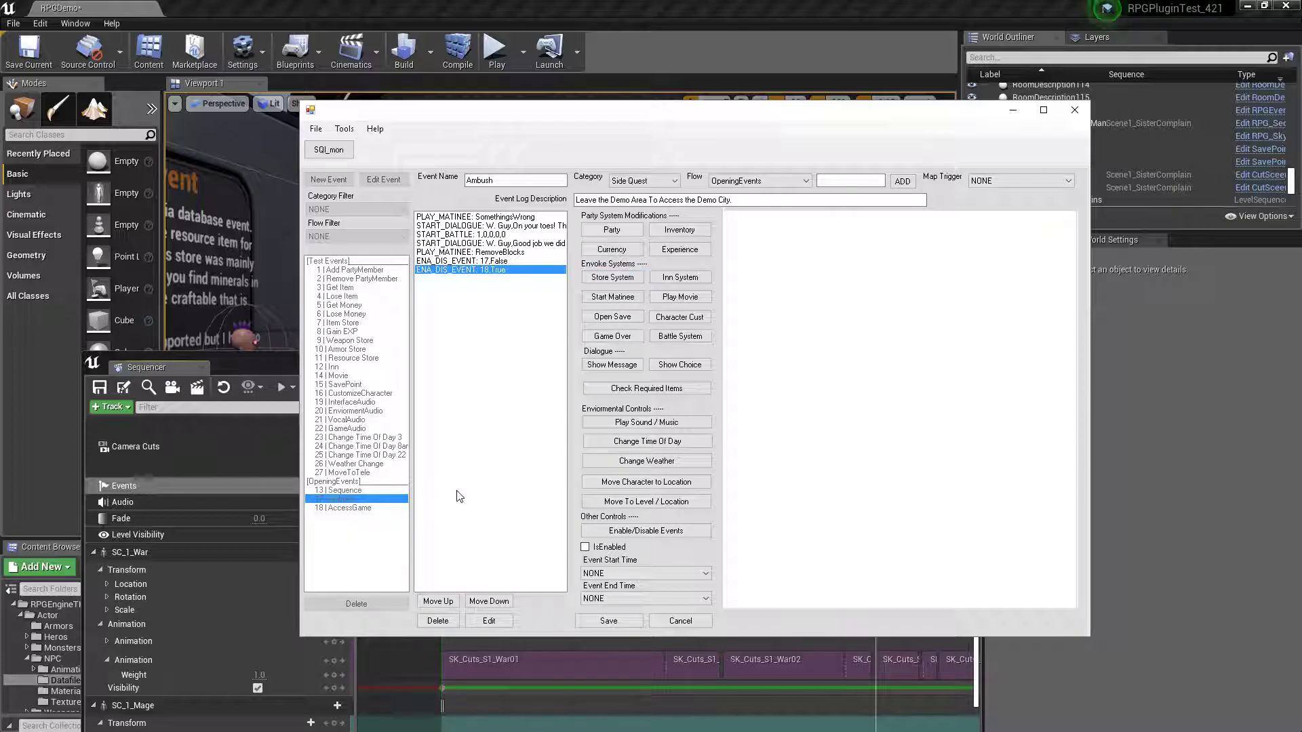
left_click(686, 625)
- Open the AccessGame event, check its ZONE: 2 entry, and close the event without changes
left_click(362, 509)
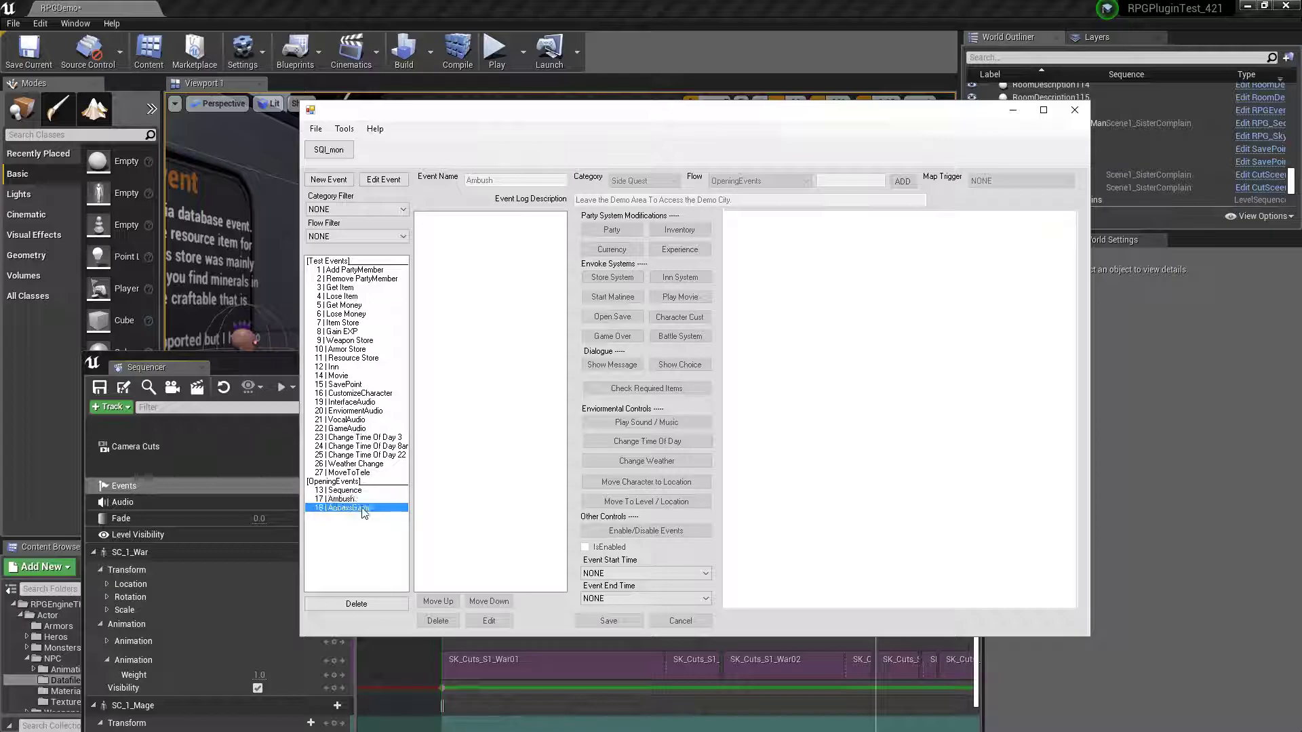
left_click(382, 181)
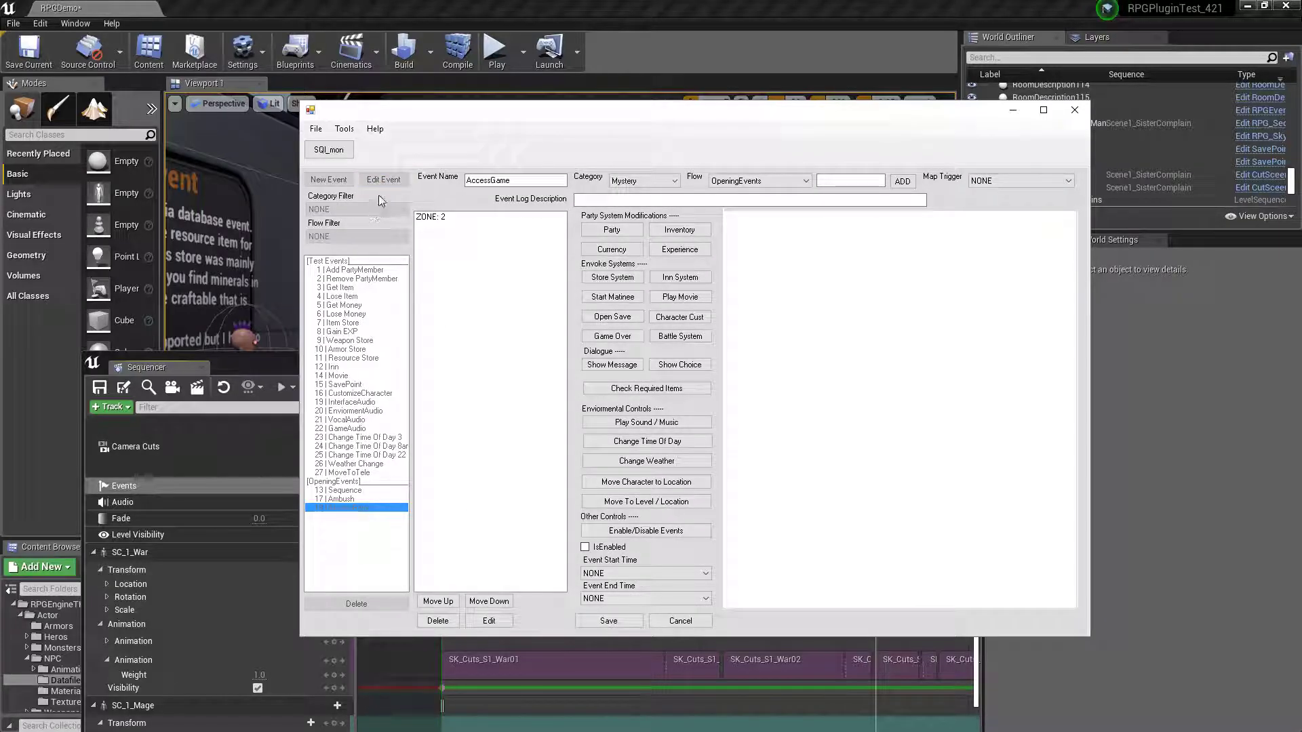
left_click(438, 218)
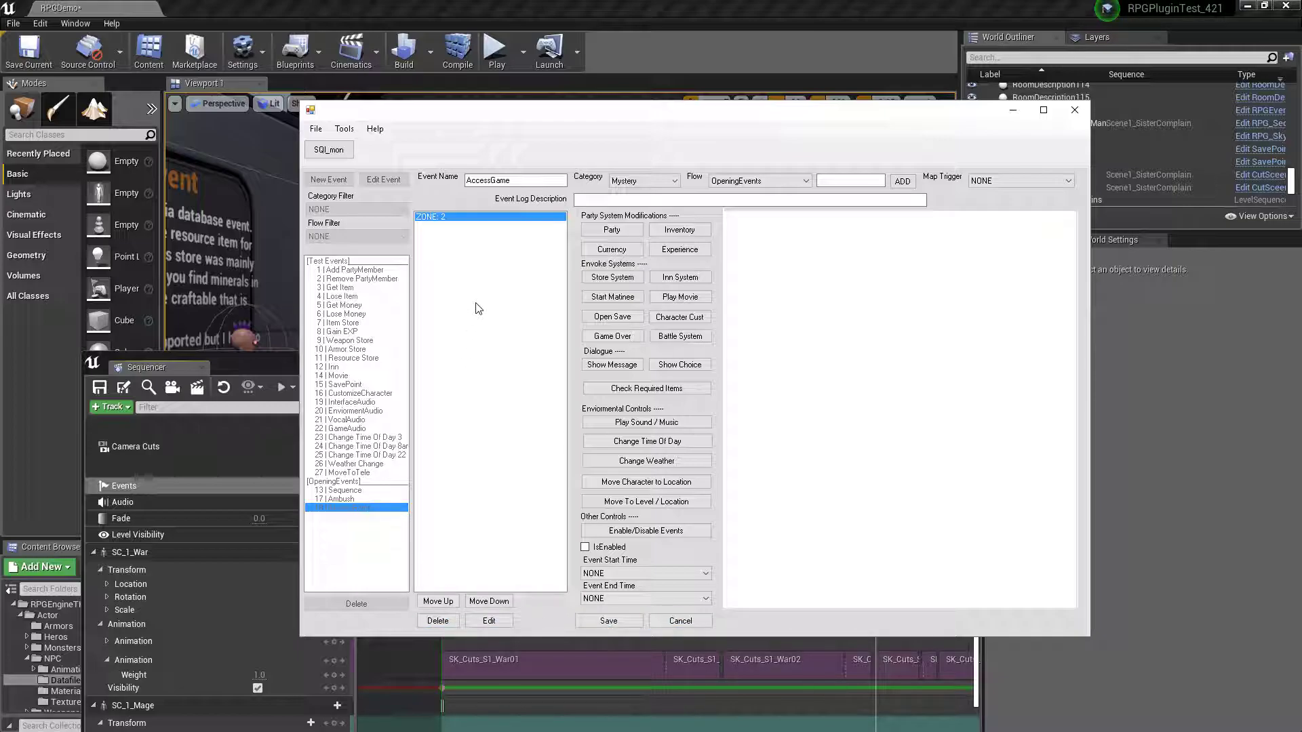
left_click(705, 621)
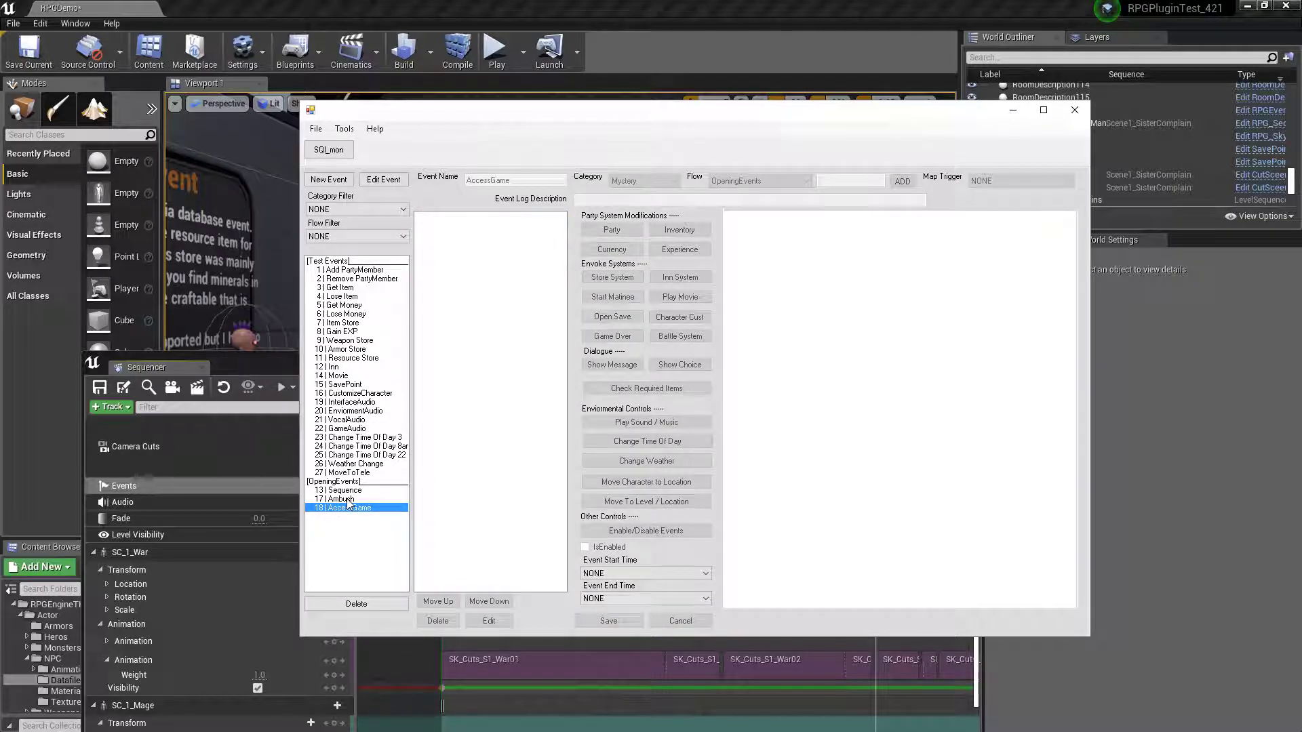
- Reopen the Ambush event, view the available Map Trigger options, and close the event without changes
left_click(350, 499)
left_click(378, 180)
left_click(1006, 181)
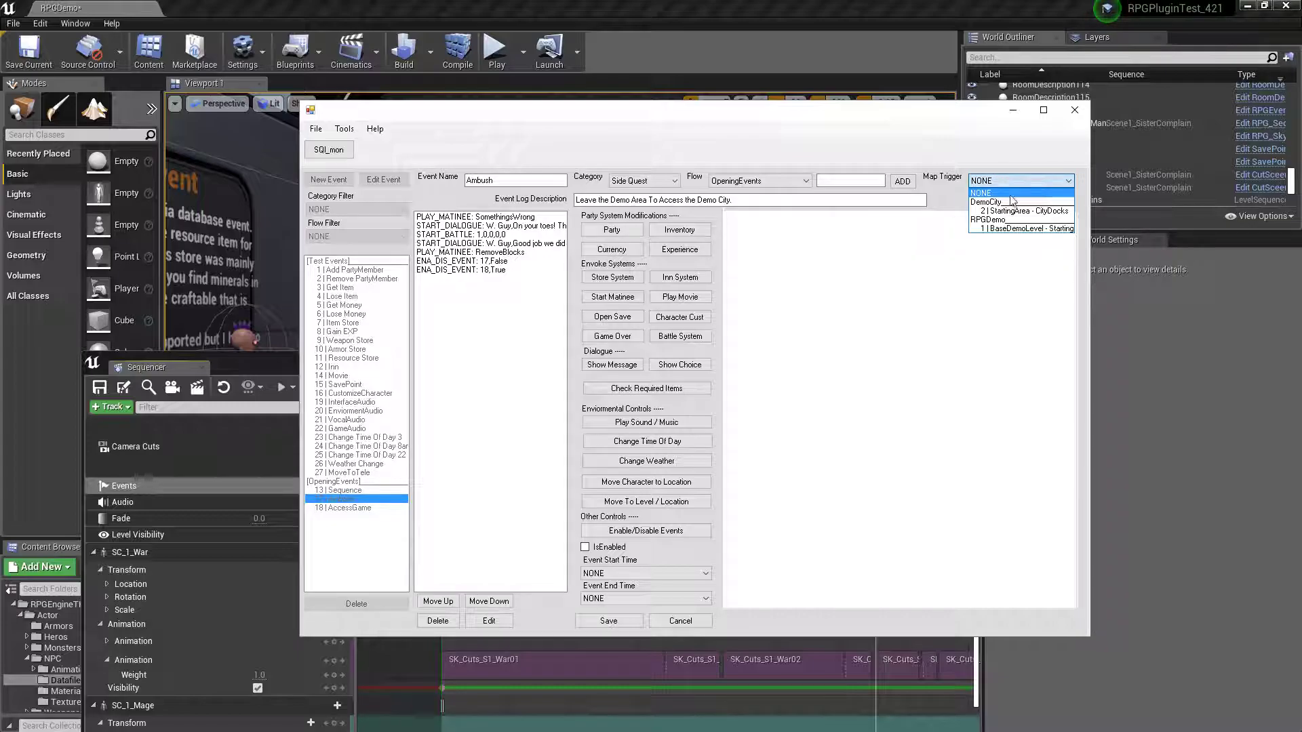
left_click(895, 438)
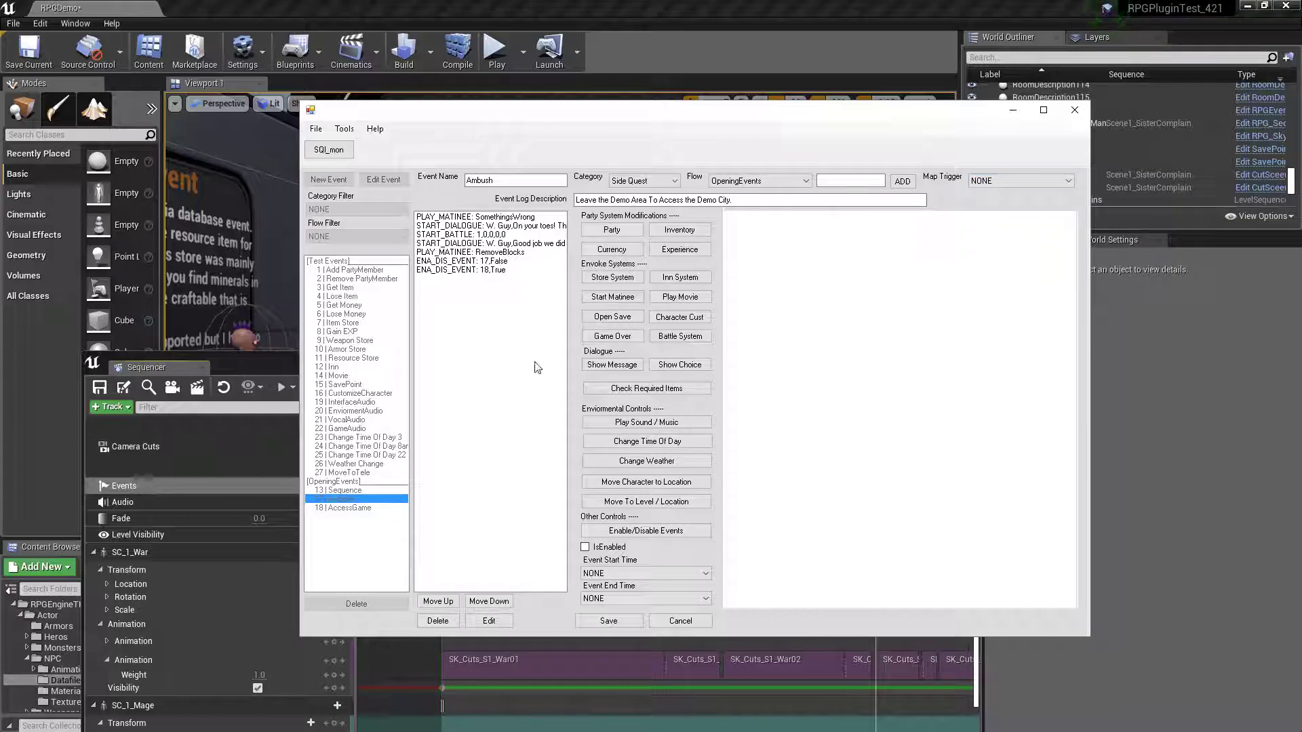
left_click(680, 622)
- Open the AccessGame event for editing
left_click(346, 508)
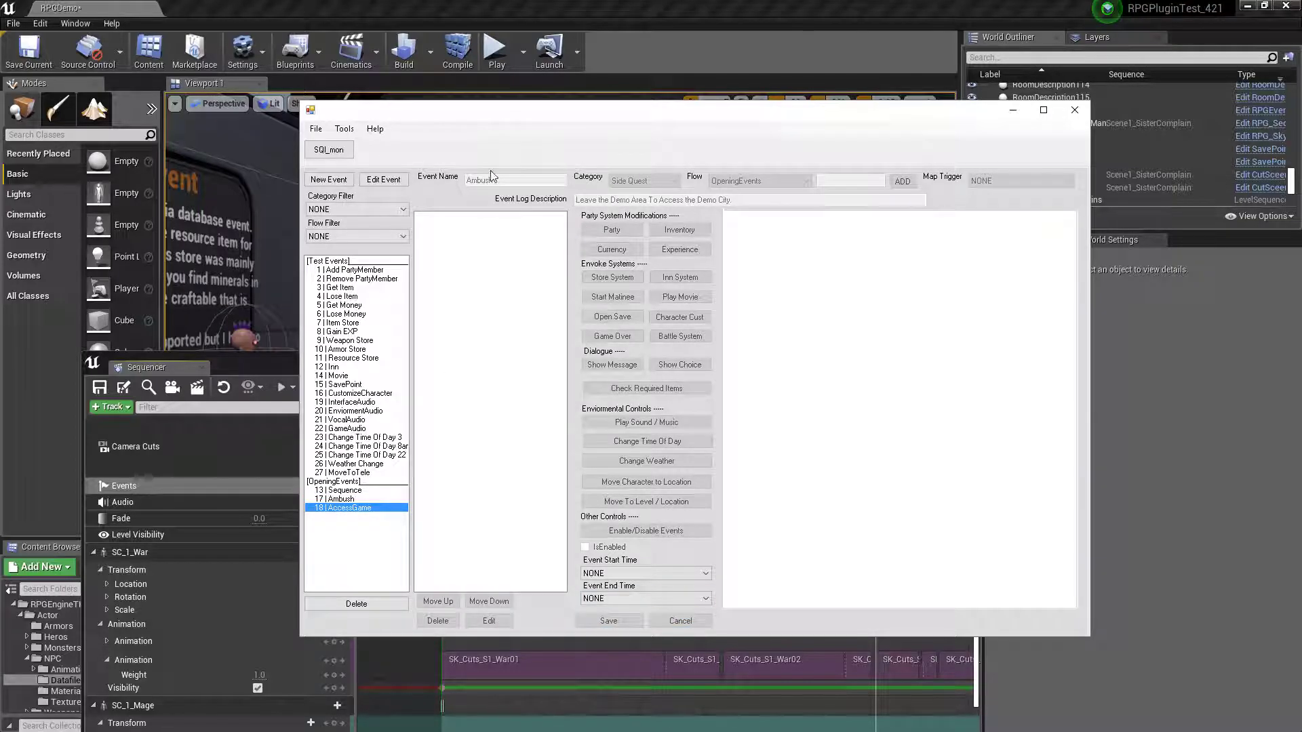
left_click(384, 179)
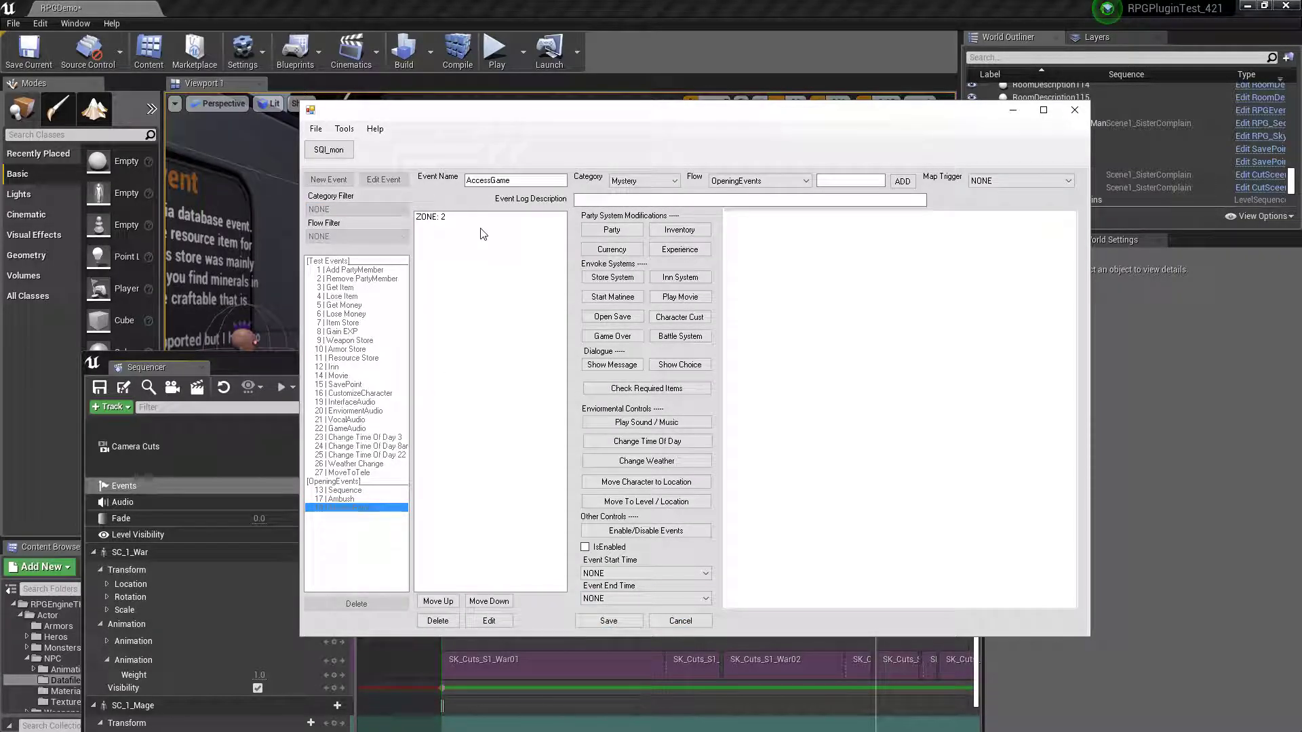
left_click_drag(529, 181, 262, 171)
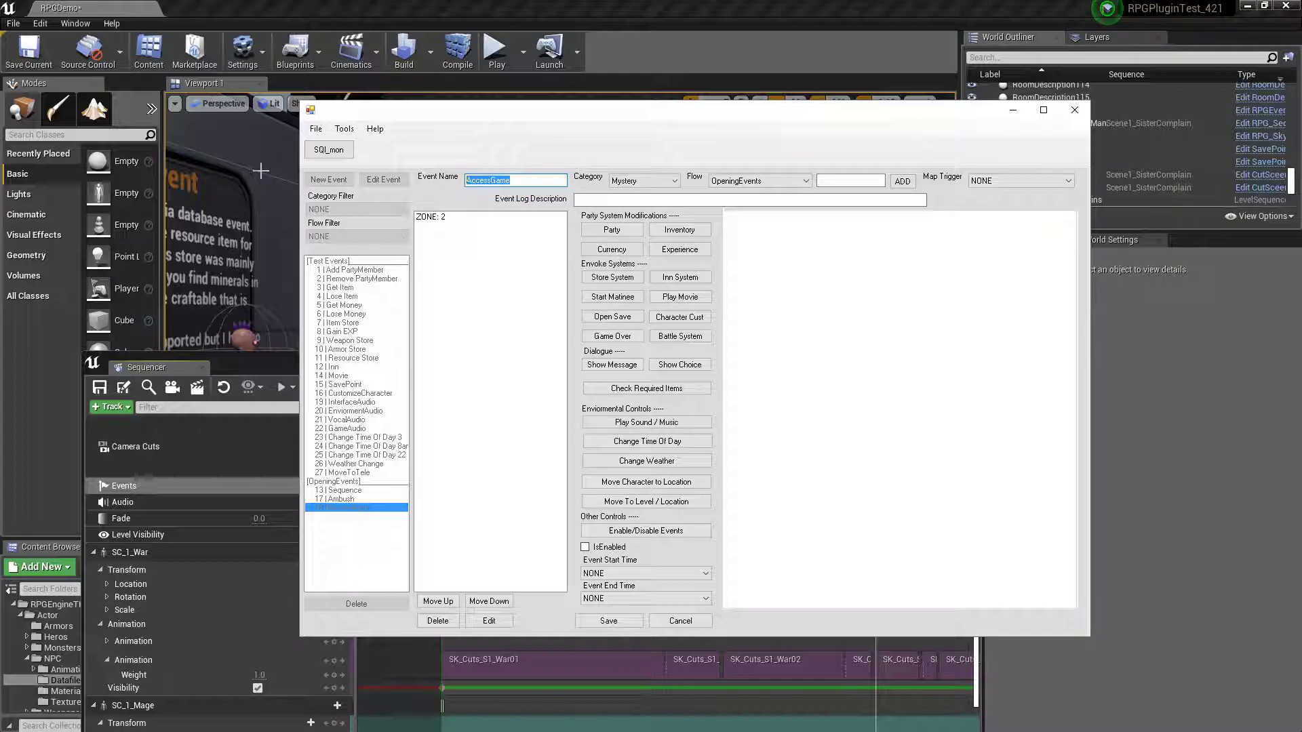
type("Conejk;sfaswgjk;")
key("ctrl+a")
key("ctrl+z")
left_click(486, 260)
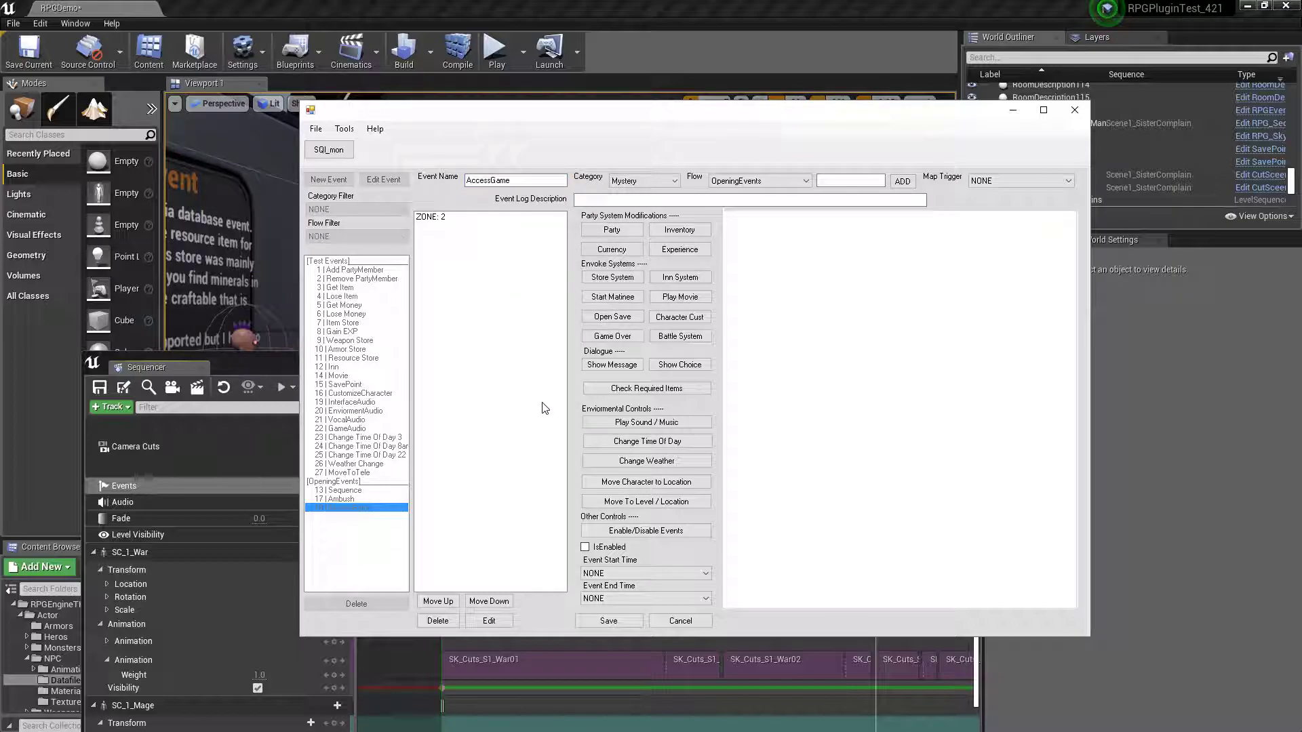
- Set the AccessGame event's Map Trigger to 2 | StartingArea - CityDocks
left_click(1002, 181)
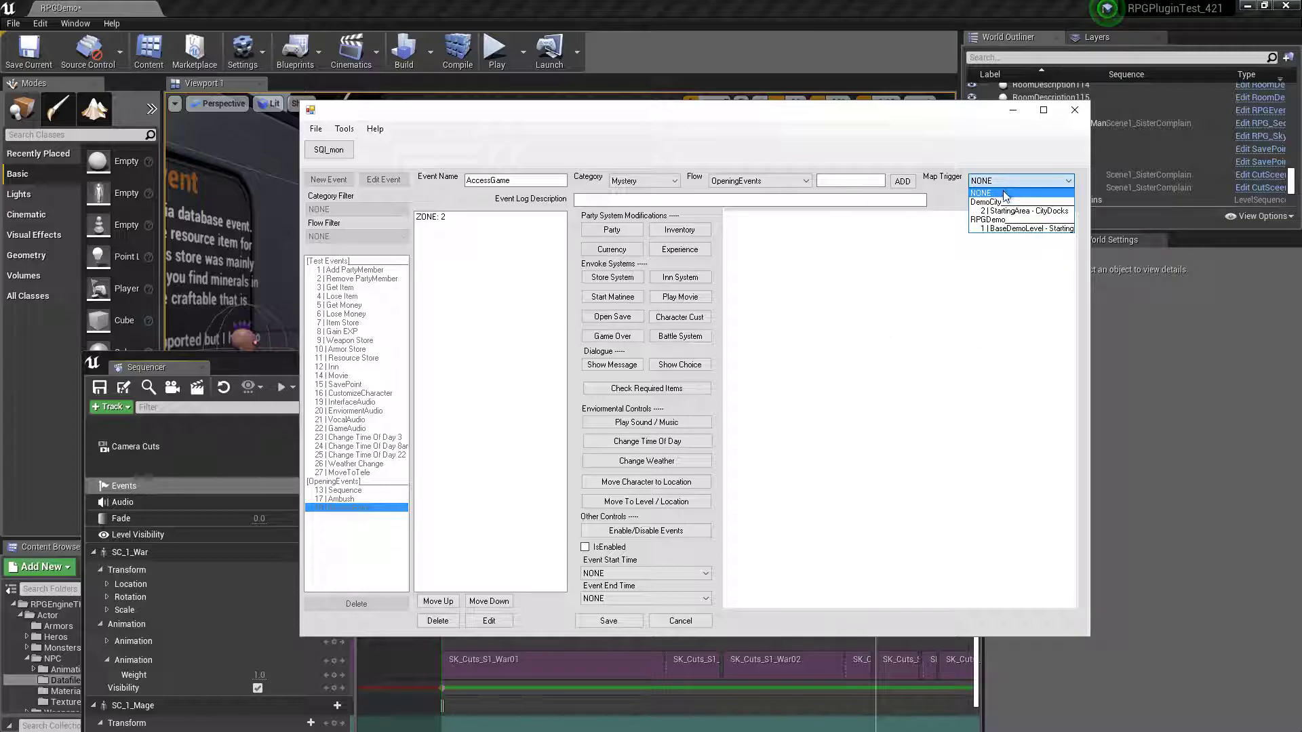
left_click(1033, 219)
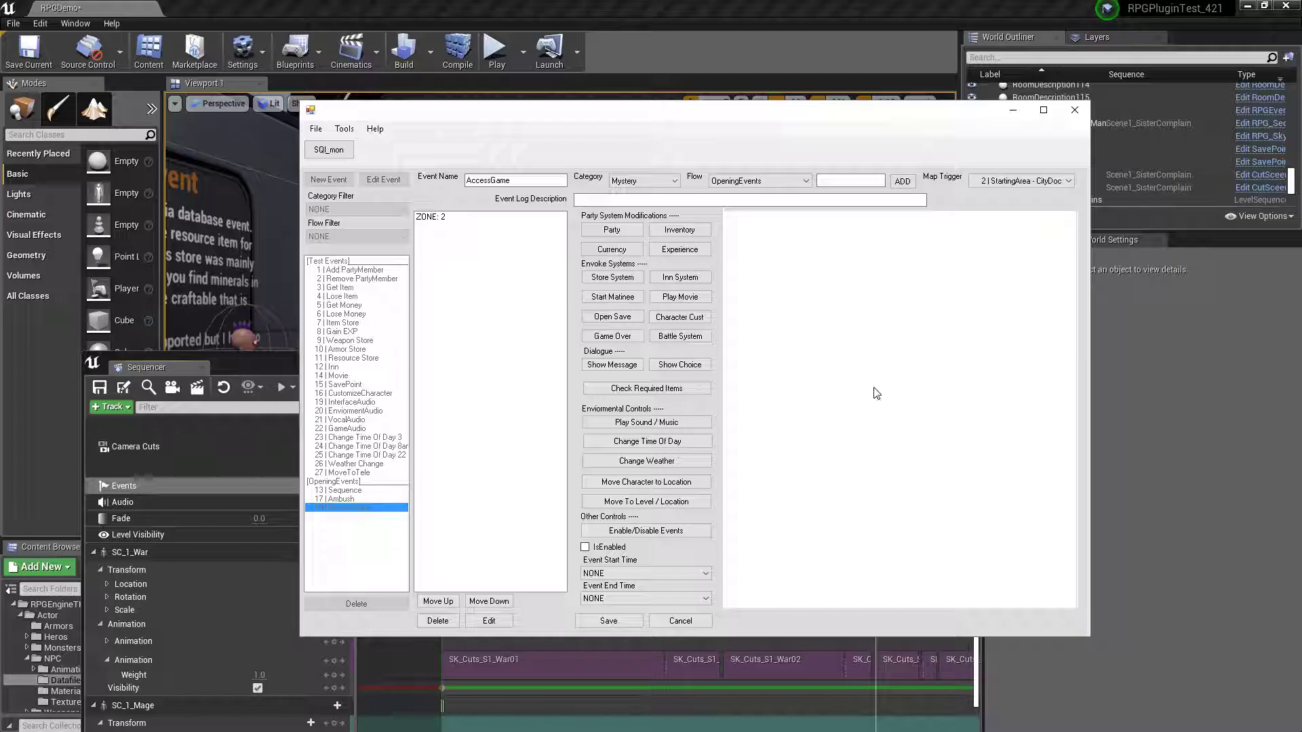
- Discard the AccessGame event changes and open the Ambush event for editing
left_click(684, 620)
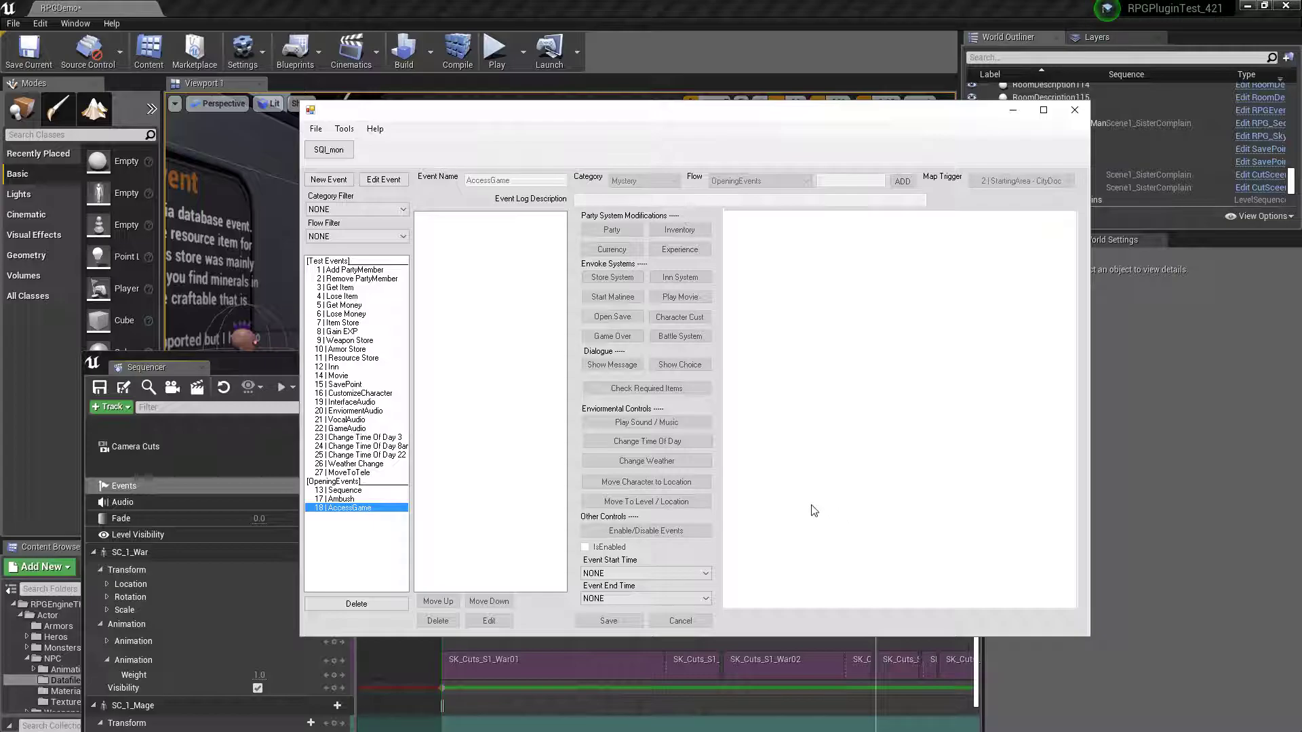
left_click(349, 500)
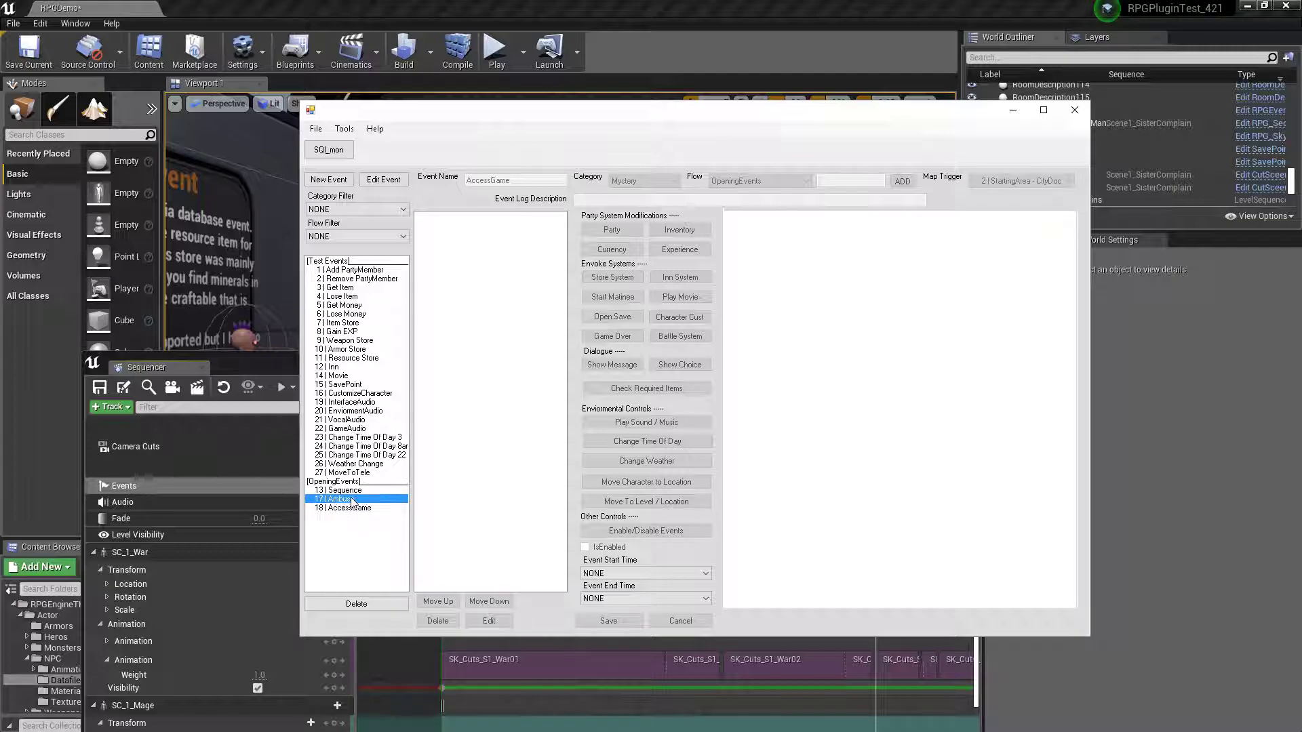
left_click(383, 180)
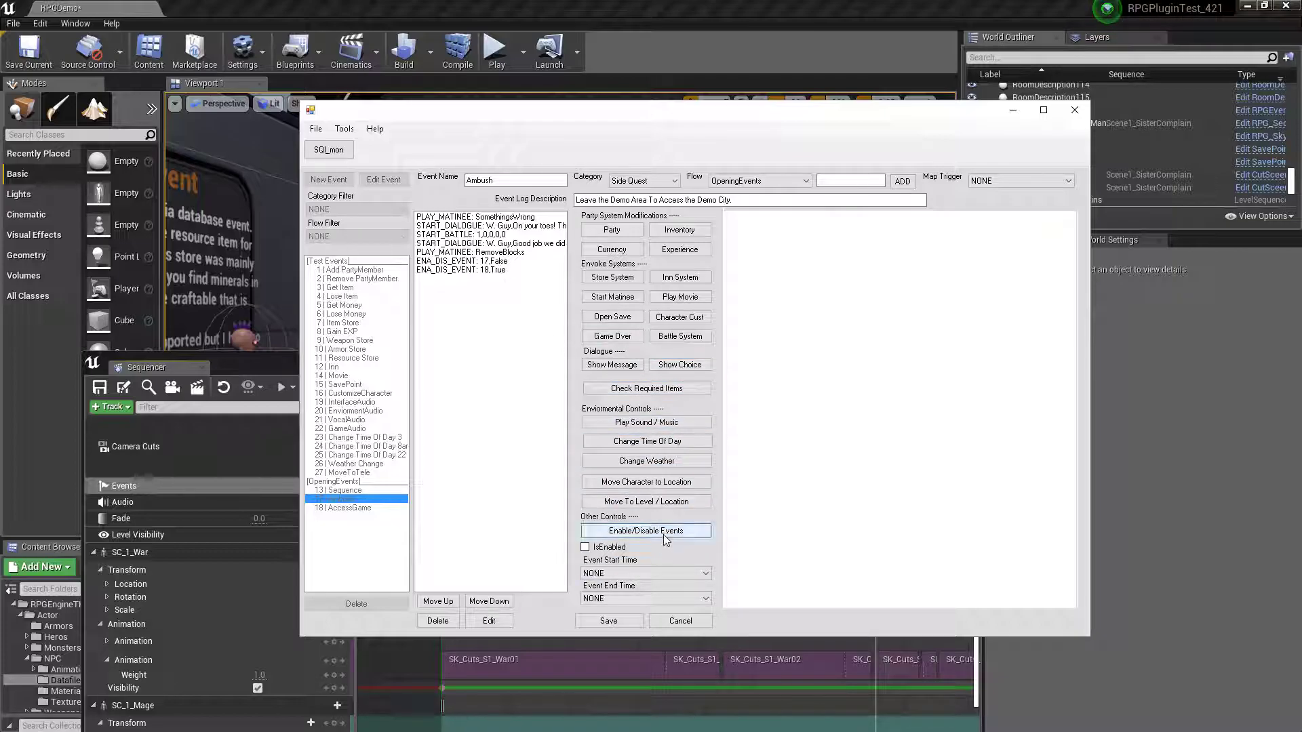
- Preview a Move To Level / Location entry for 2 | StartingArea - CityDocks in the Ambush event, and close the event without saving
left_click(638, 503)
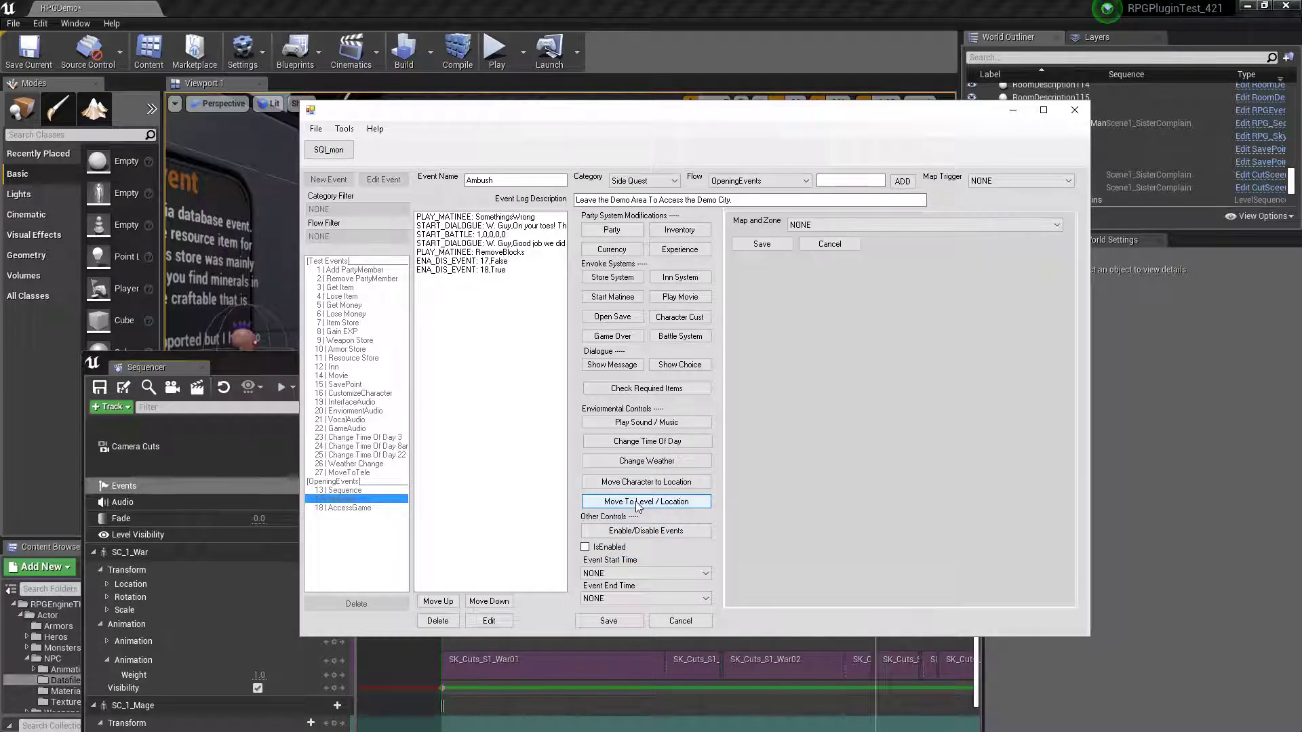
left_click(877, 225)
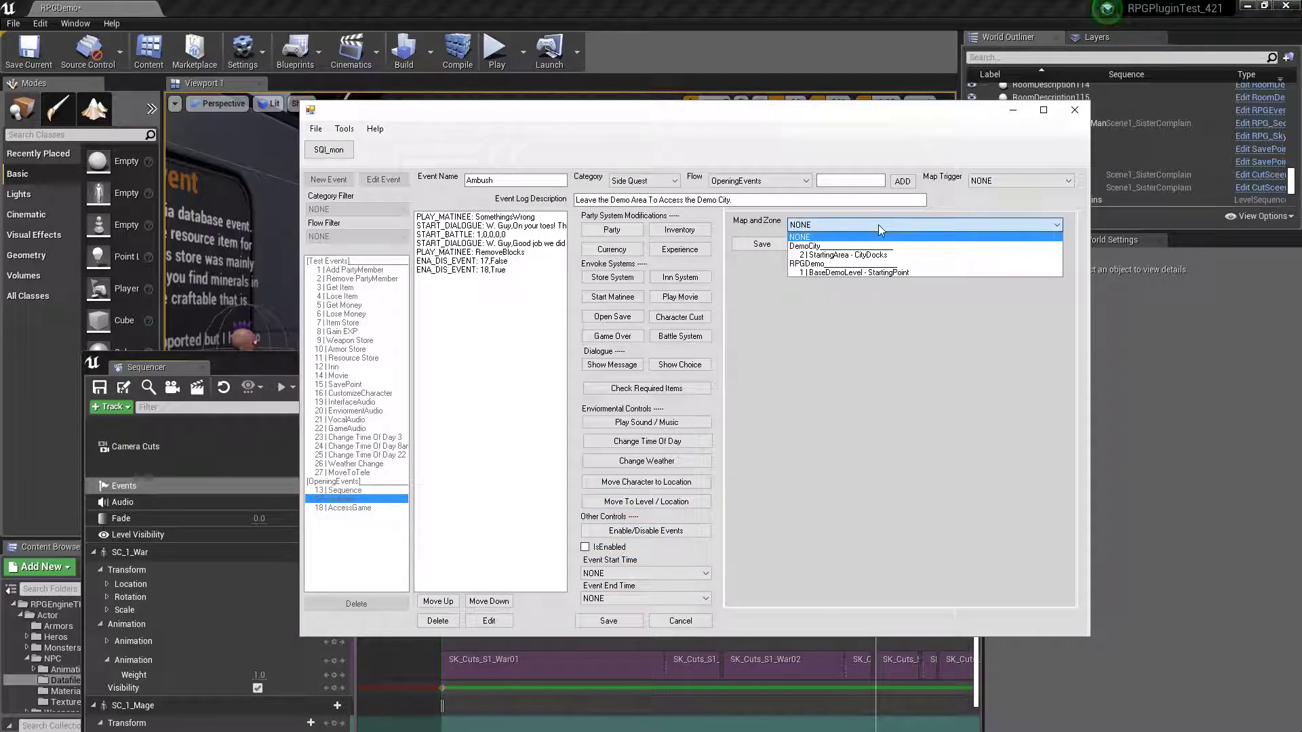
left_click(857, 255)
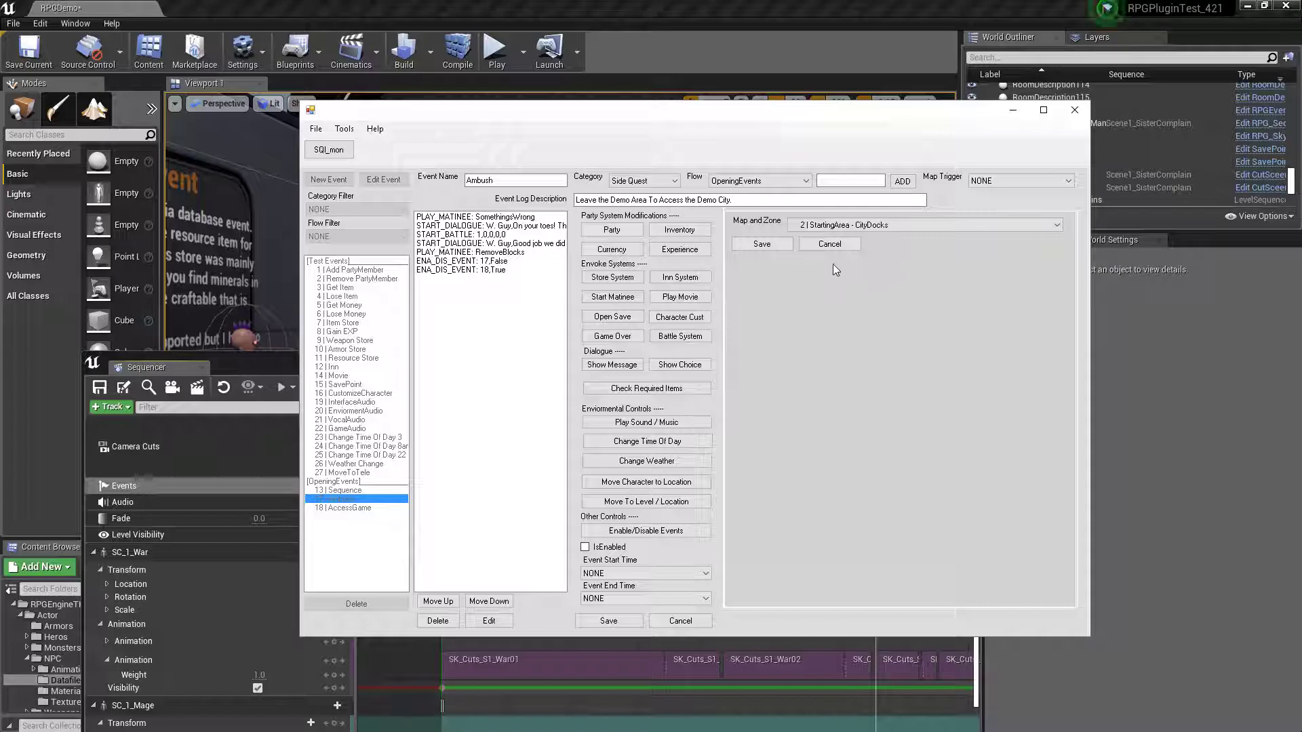
left_click(829, 244)
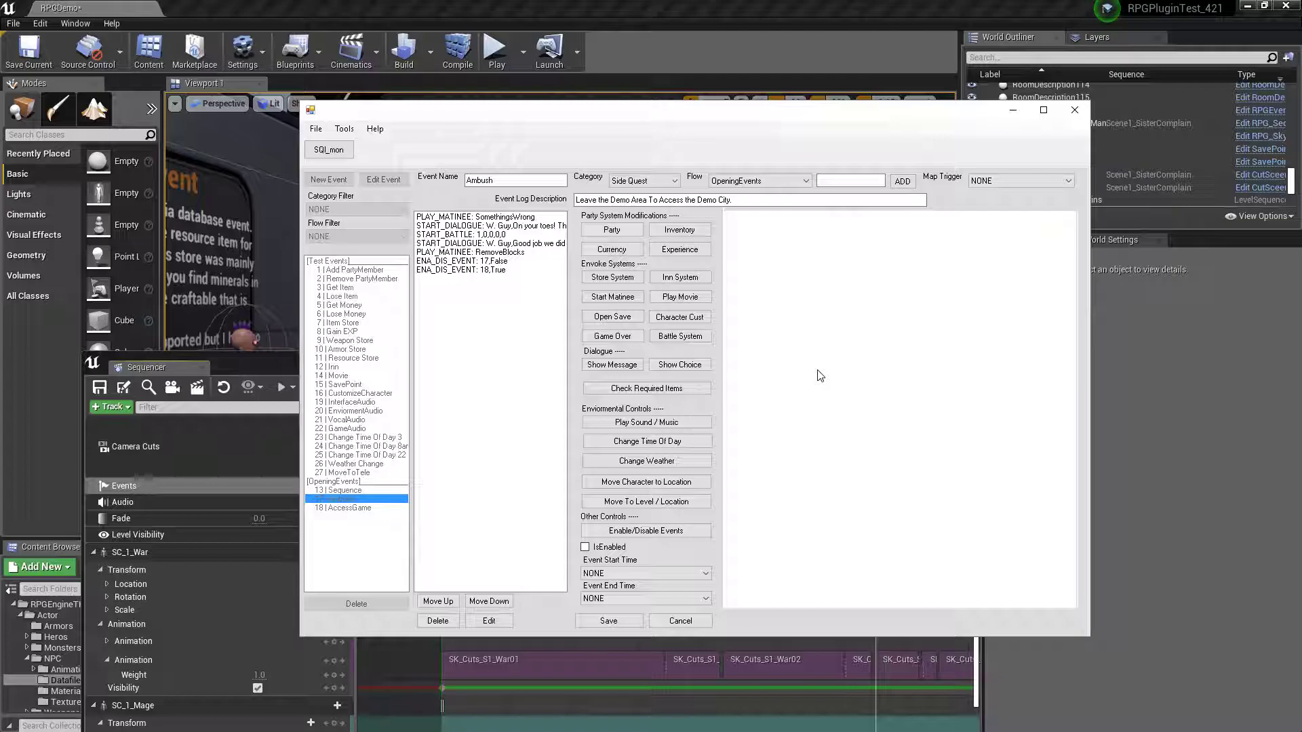
left_click(680, 621)
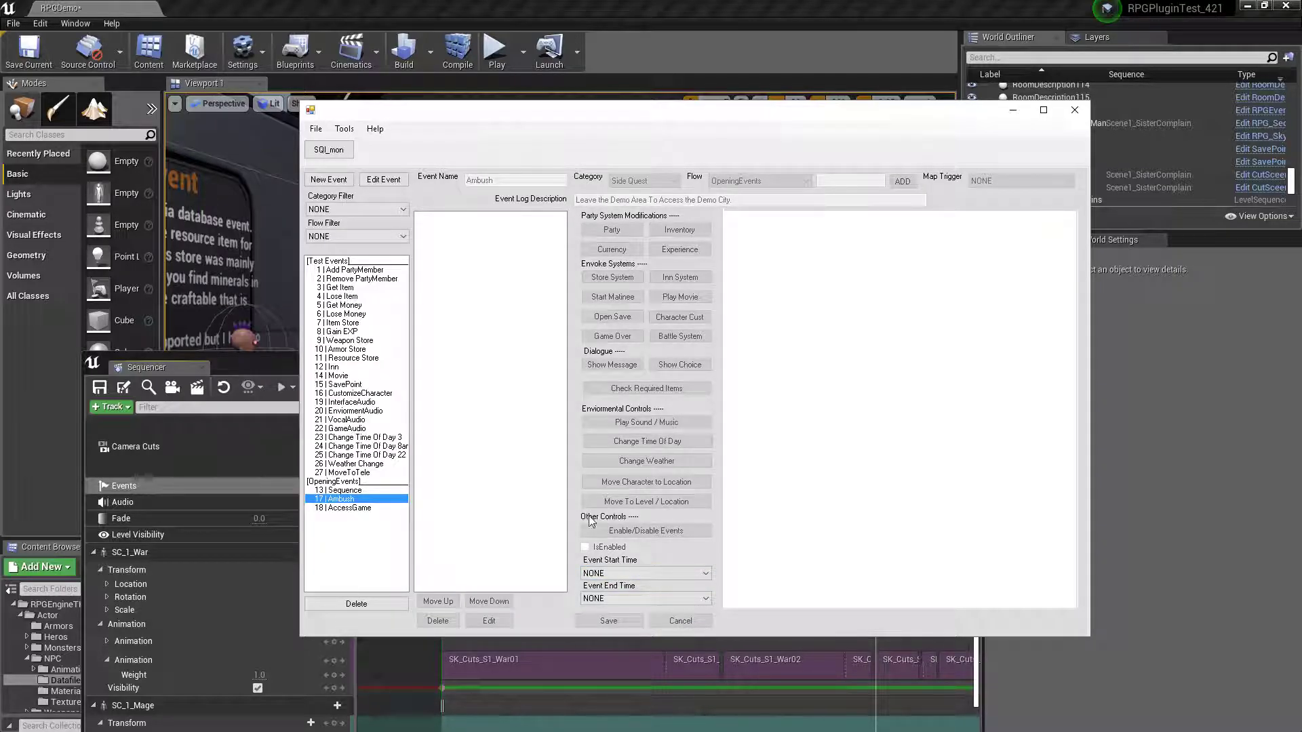
- View the hour options available for the Event Start Time and Event End Time
left_click(657, 573)
left_click(657, 572)
left_click(630, 597)
left_click(630, 597)
left_click(644, 575)
left_click(646, 572)
left_click(701, 573)
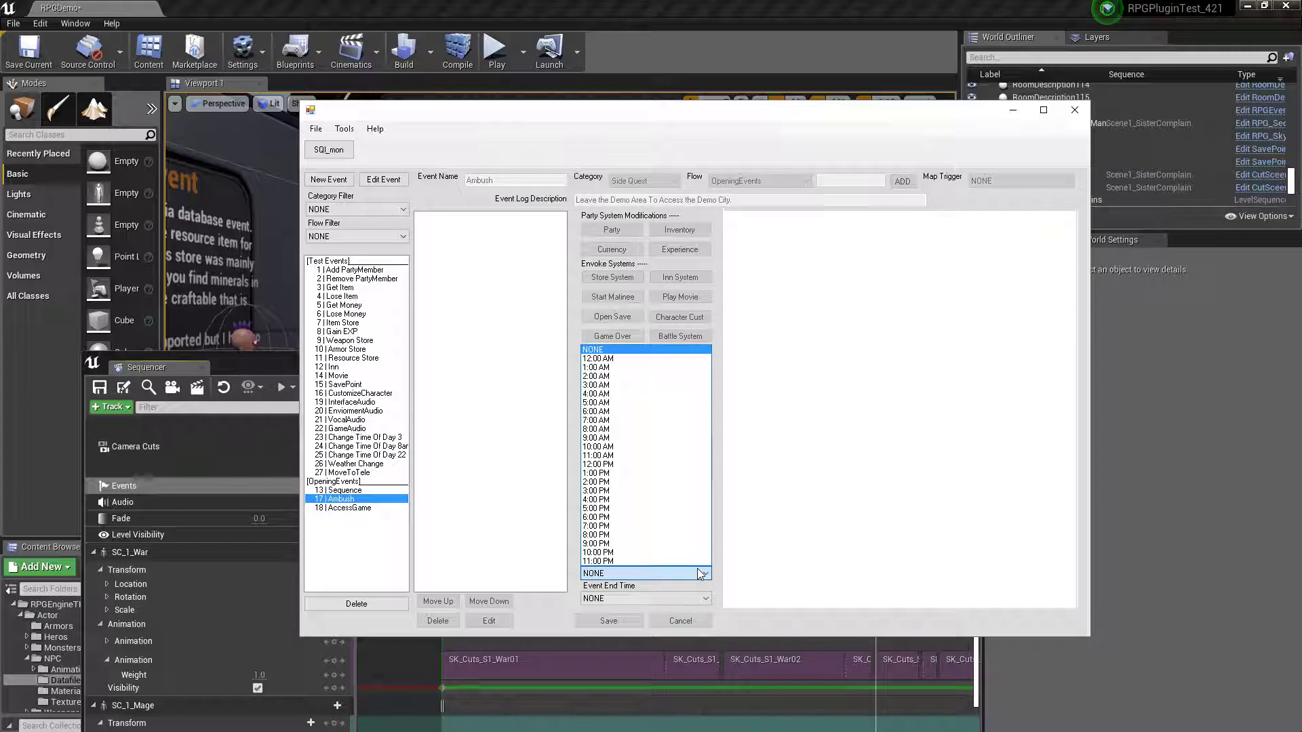
left_click(702, 573)
left_click(689, 598)
left_click(688, 598)
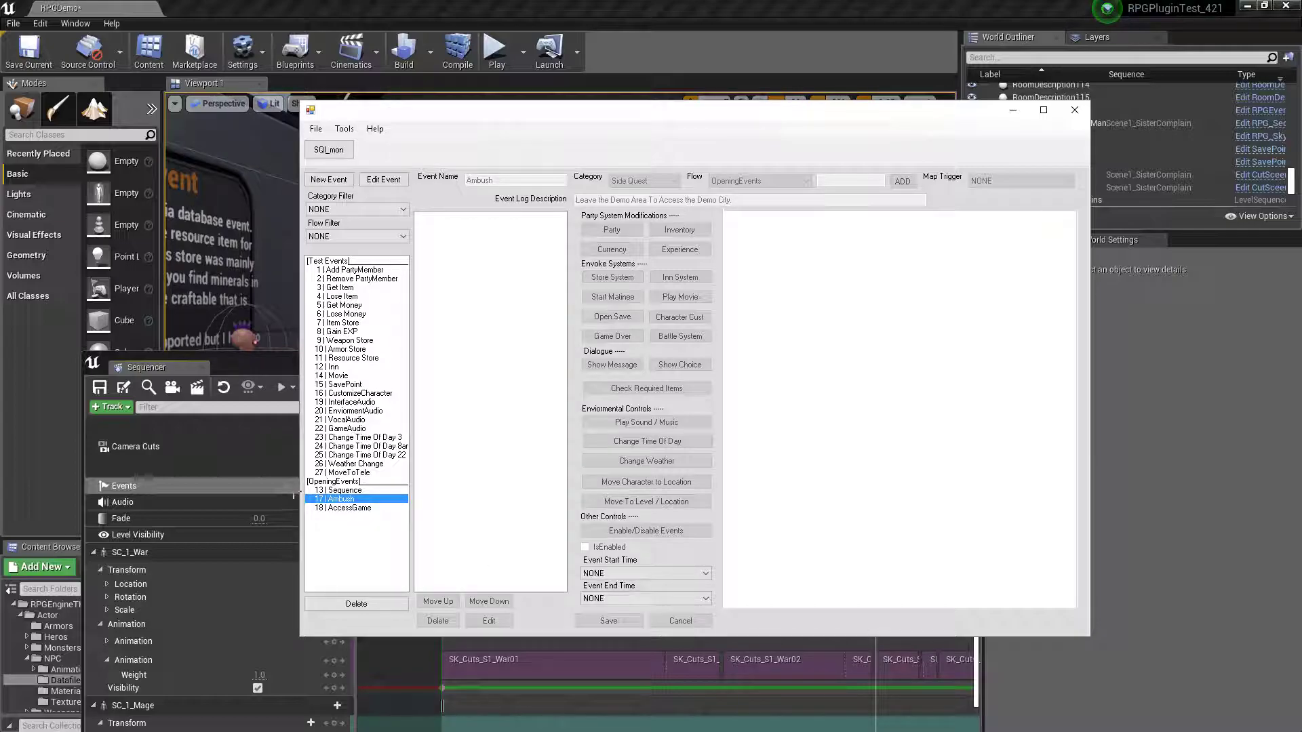
- Switch to the Unreal Editor and close the Scene1_SisterComplain Sequencer window
left_click(630, 6)
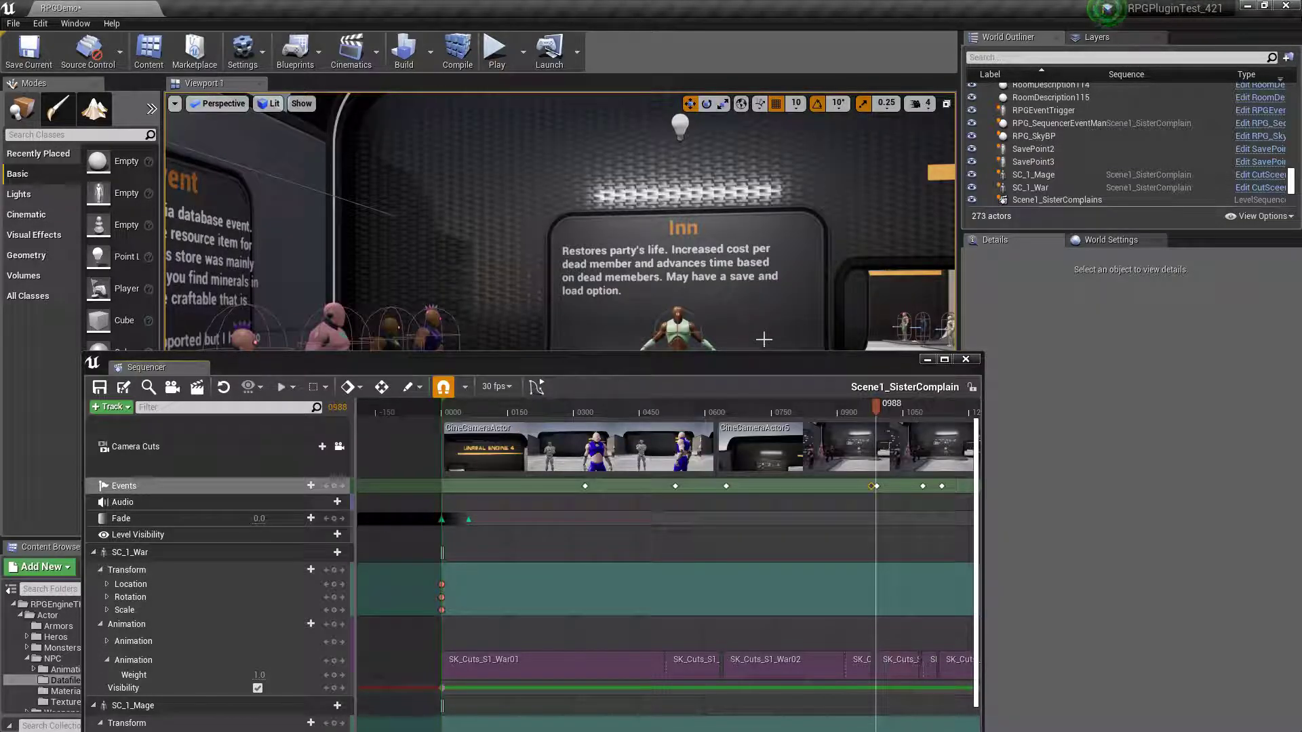
left_click_drag(833, 365, 892, 441)
left_click_drag(927, 356, 1205, 355)
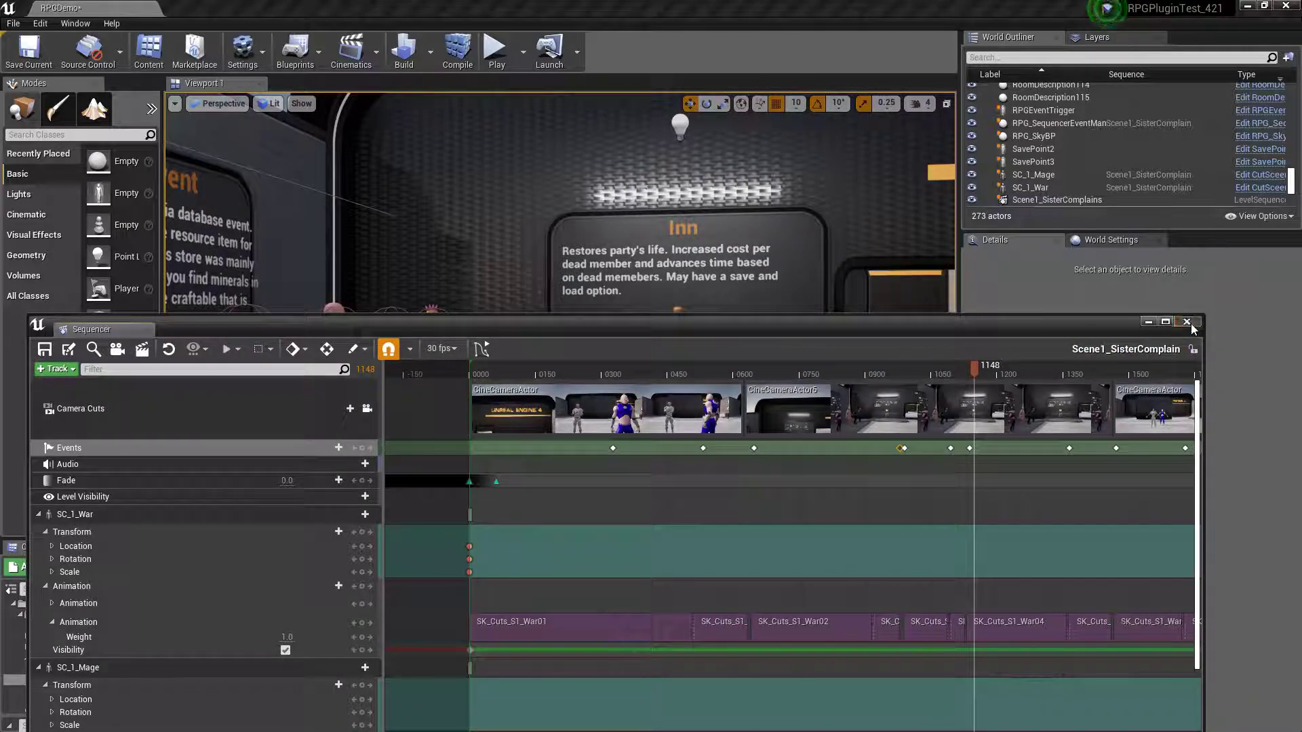
left_click(1186, 322)
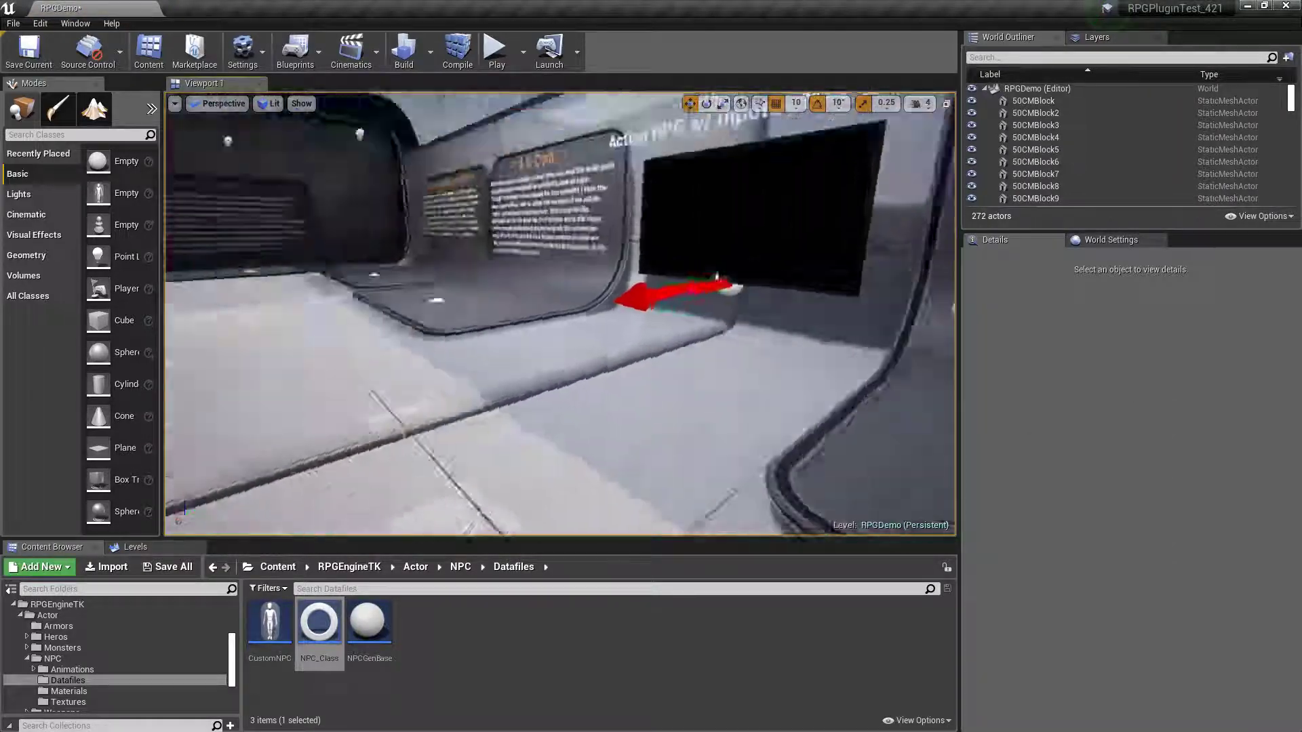
- Examine the demo level's Field Actions, Sneaking / Prone and Diversion Whistle displays and the checkered-block enemy area behind them
right_click_drag(560, 313, 630, 353)
key("w")
key("w")
key("w")
key("w")
key("s")
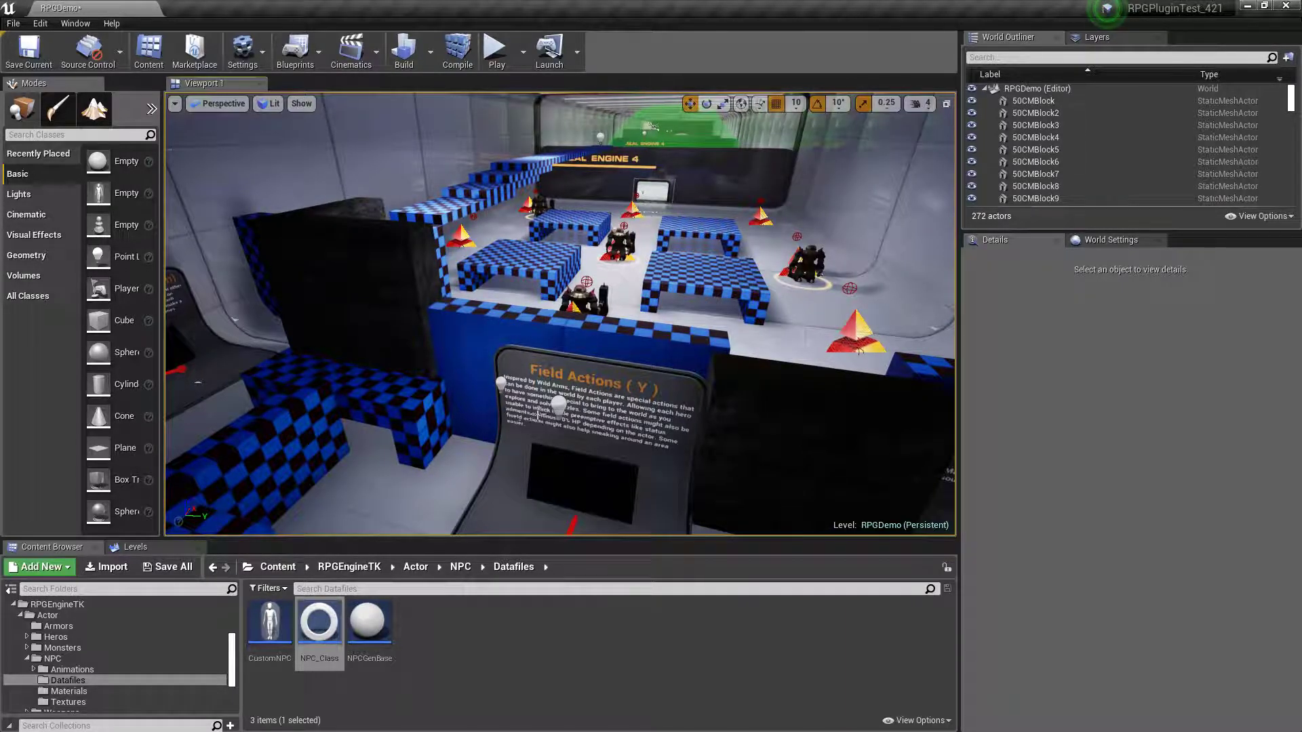
right_click_drag(654, 384, 454, 403)
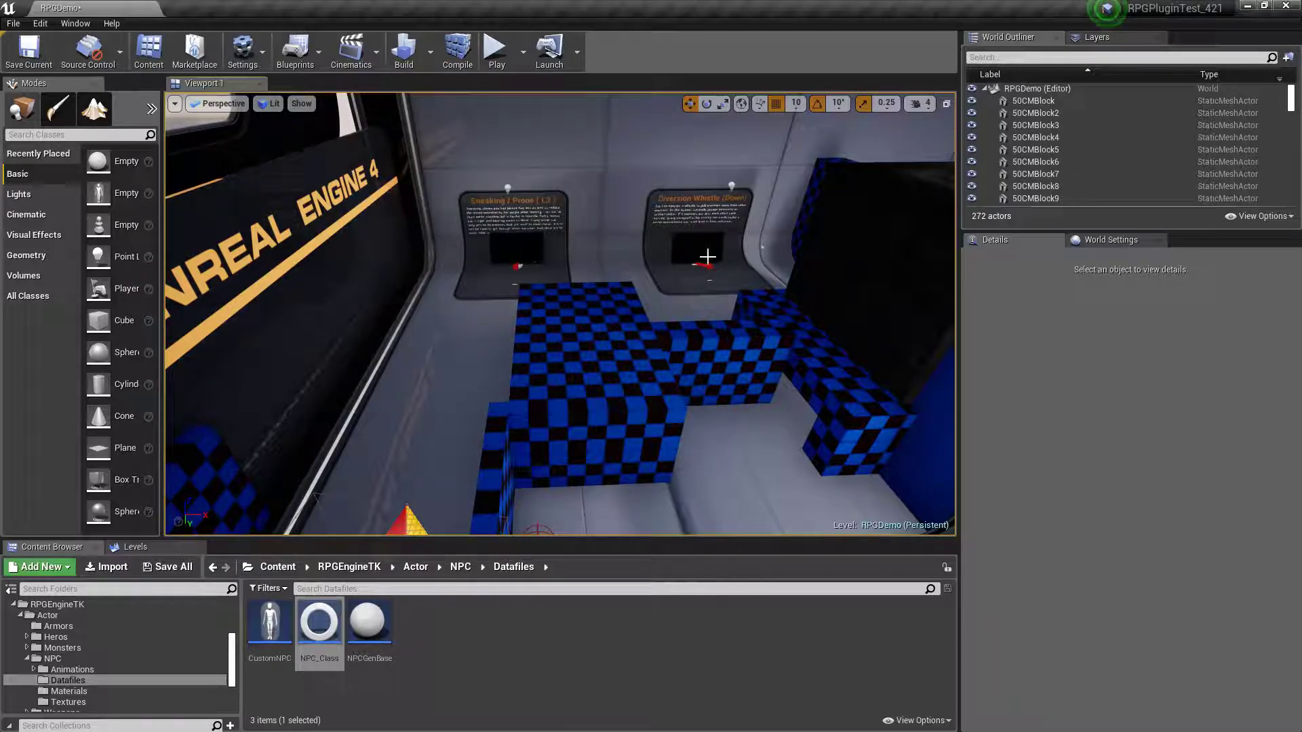
right_click_drag(739, 373, 603, 329)
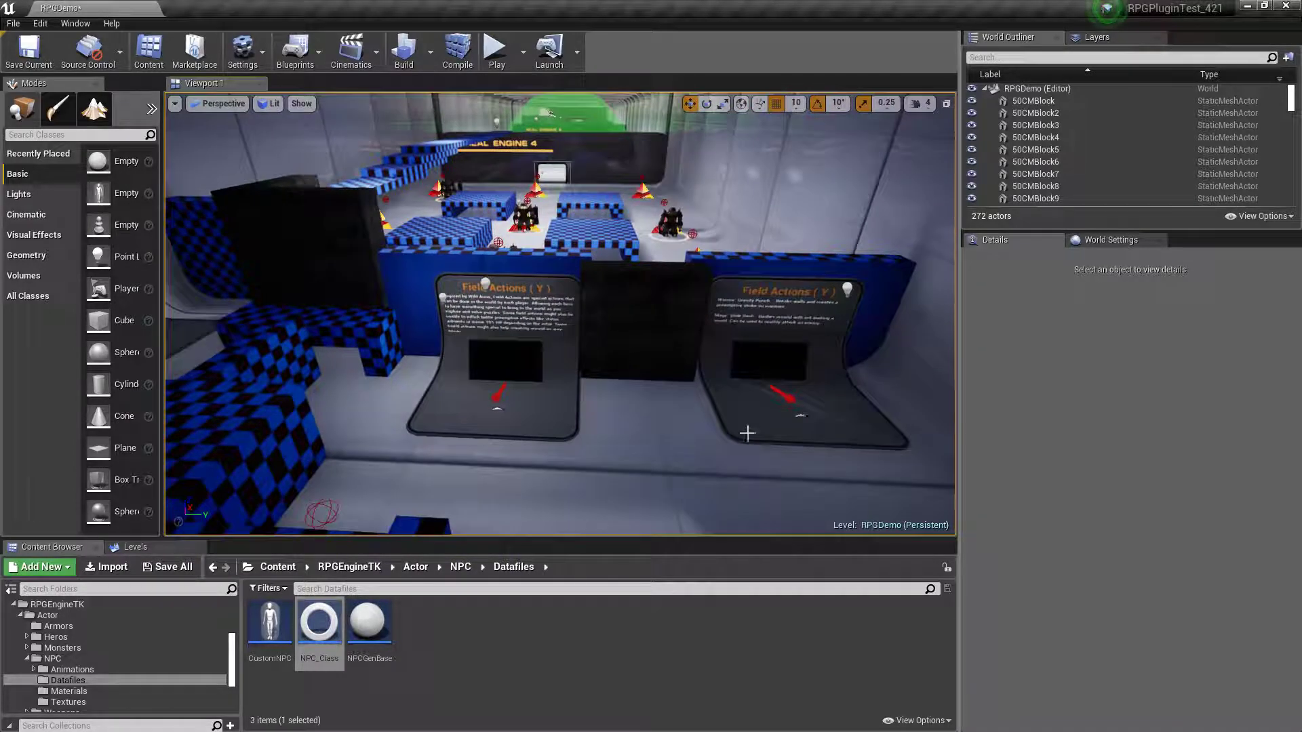
right_click_drag(674, 364, 724, 404)
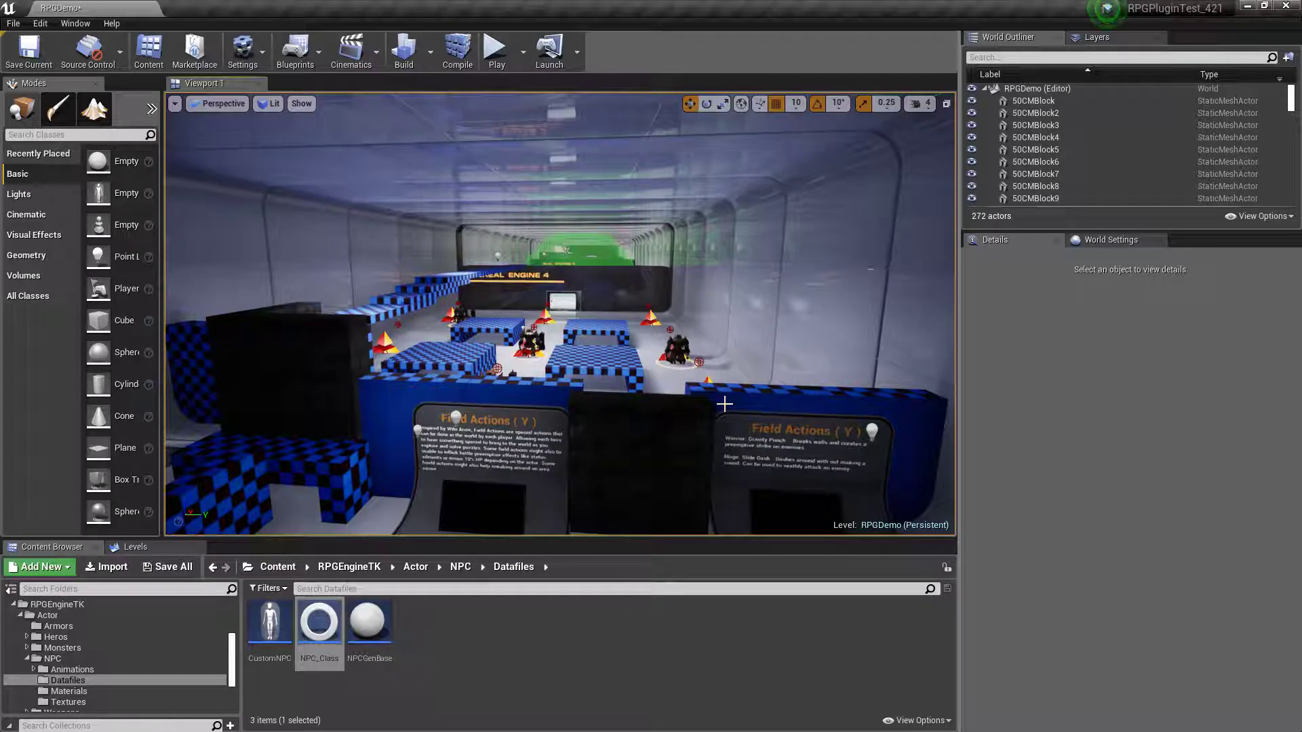